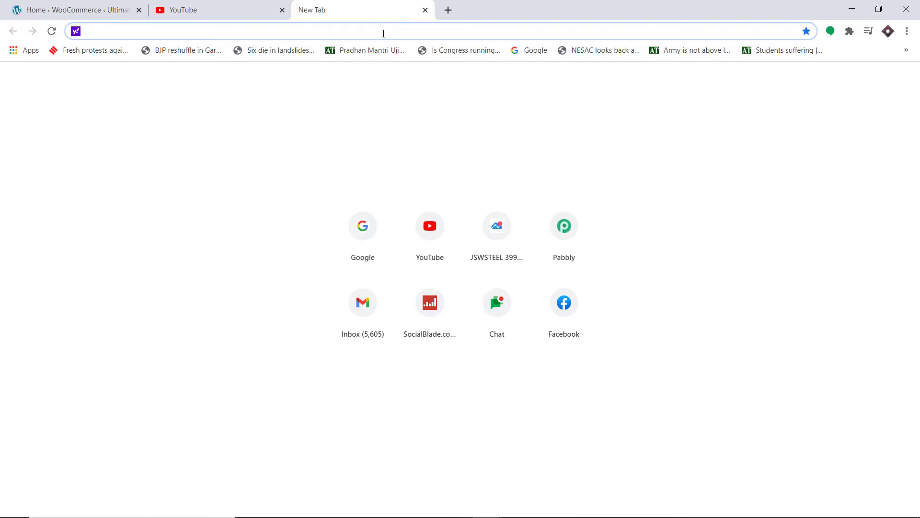
# - Load pabbly.com, go to the Connect product page under Products, and sign in
pyautogui.write('p')
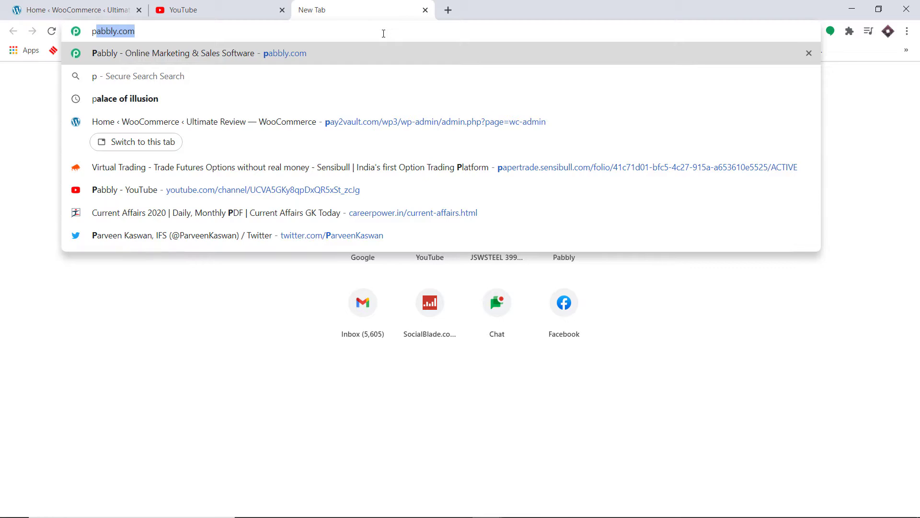
pyautogui.press('Return')
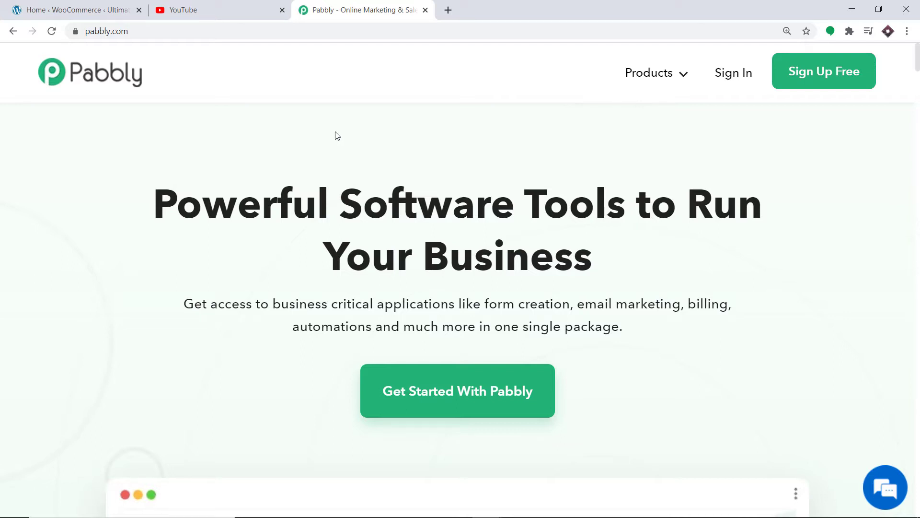
pyautogui.moveTo(637, 85)
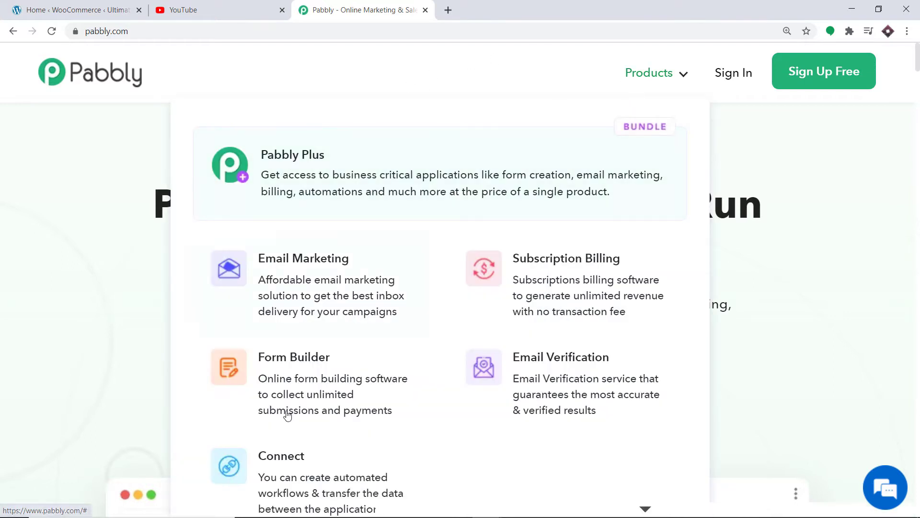
pyautogui.click(310, 478)
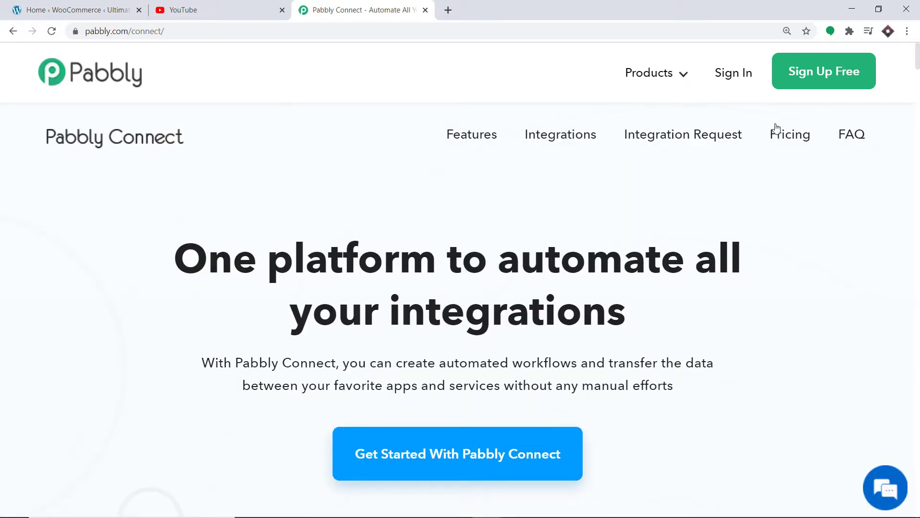
pyautogui.click(746, 72)
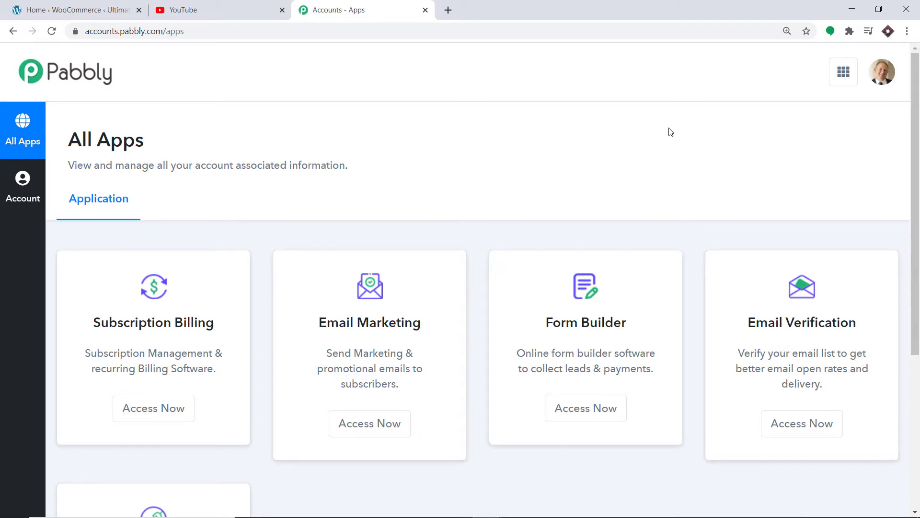
# - Launch Pabbly Connect with Access Now and begin a new workflow from the dashboard
pyautogui.scroll(-5, 671, 158)
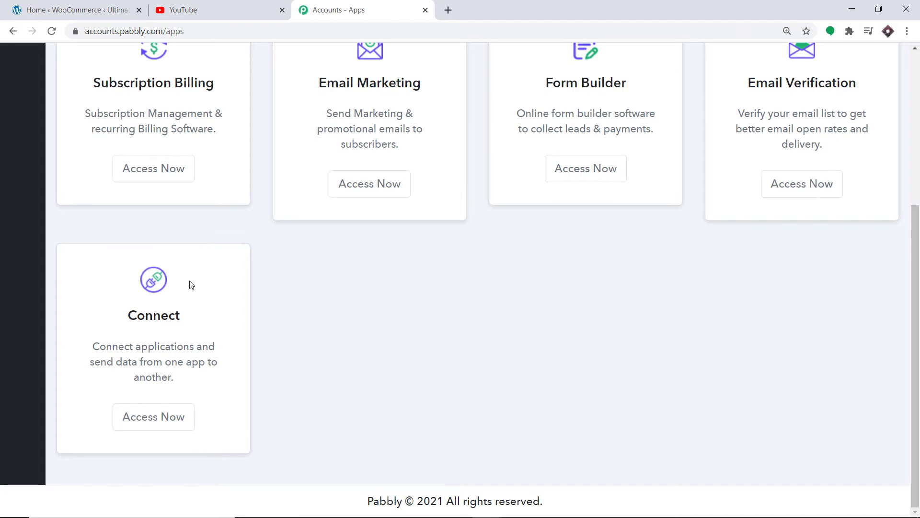
pyautogui.click(173, 428)
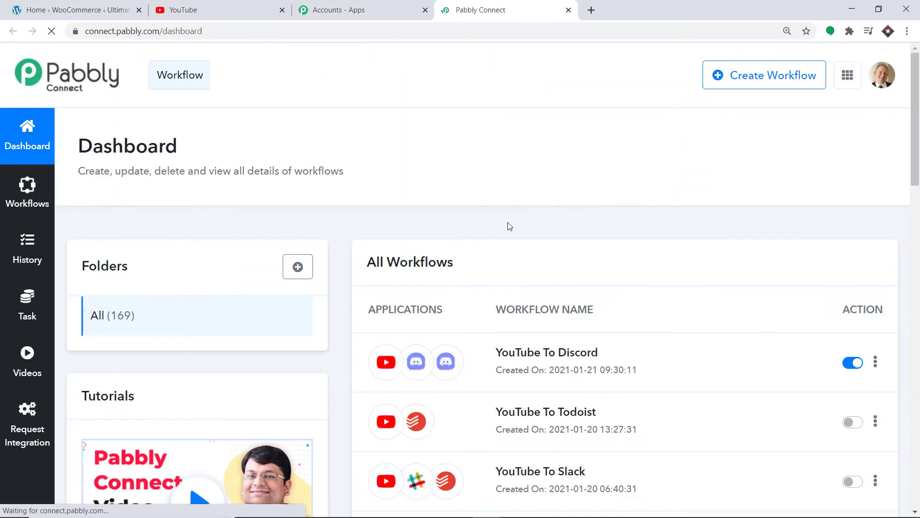
pyautogui.click(752, 84)
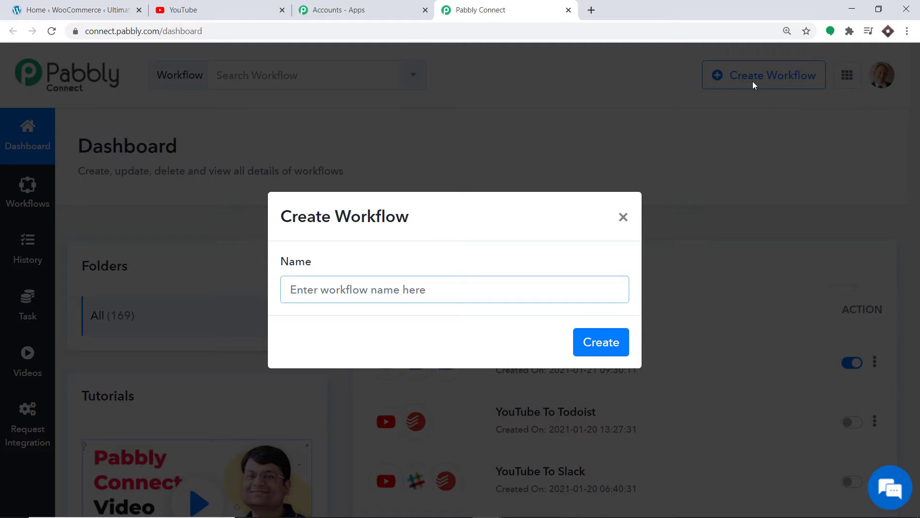
# - Create the workflow named 'YouTube To WordPress'
pyautogui.write('YouTube T')
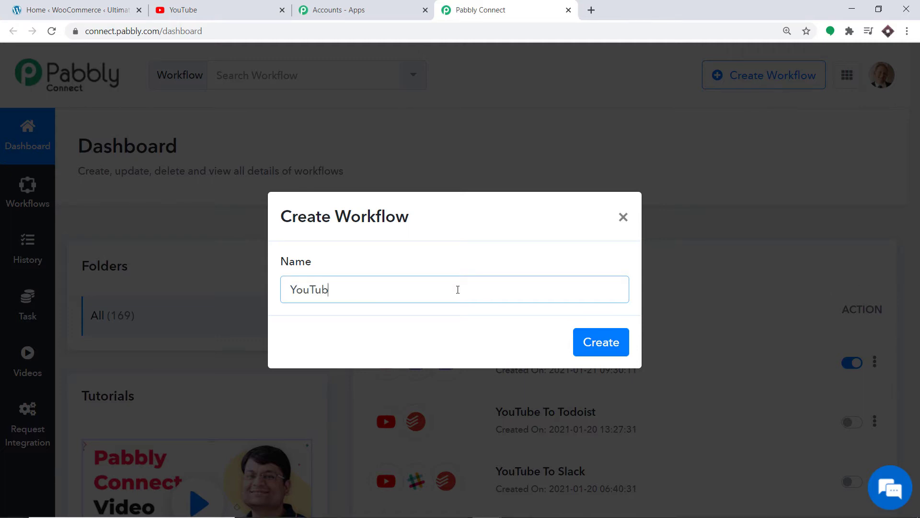
pyautogui.write('o WordPress')
pyautogui.click(593, 342)
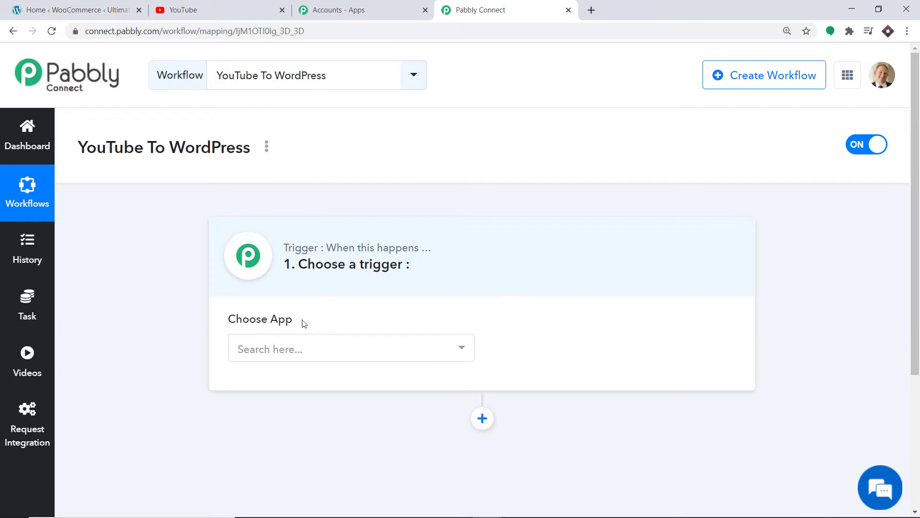
# - Search 'you' among the trigger apps and choose YouTube
pyautogui.click(294, 351)
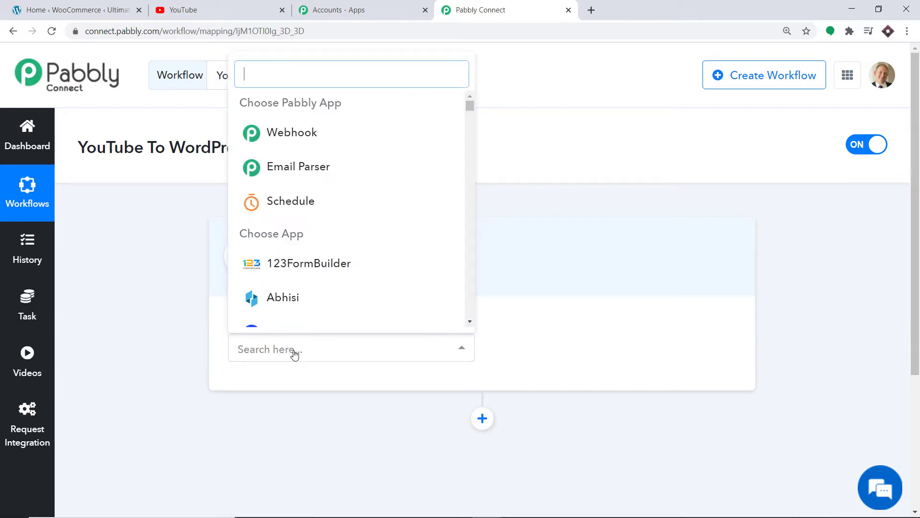
pyautogui.write('you')
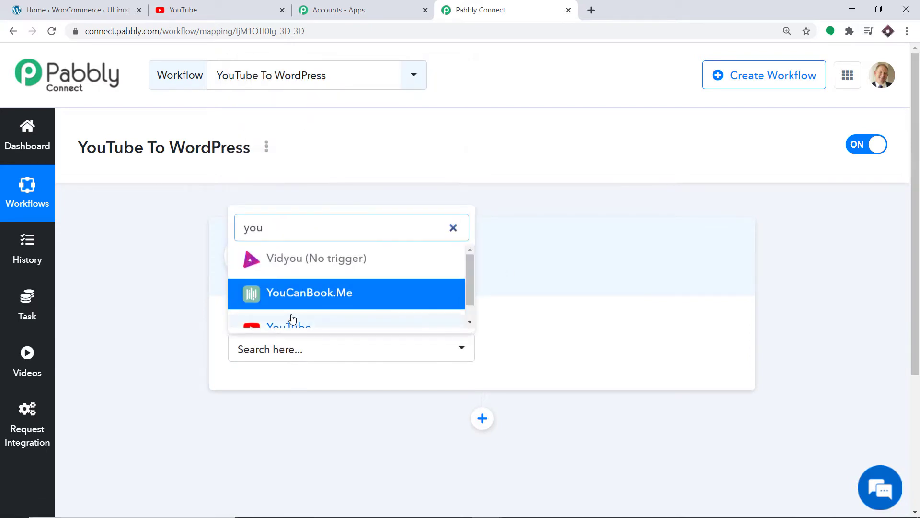
pyautogui.click(296, 325)
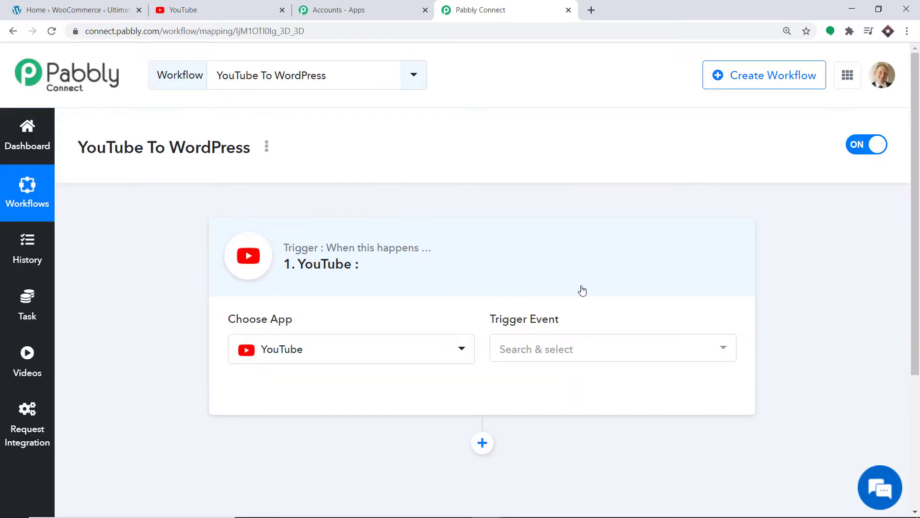
# - Set the YouTube trigger event to New Video in Channel
pyautogui.click(564, 349)
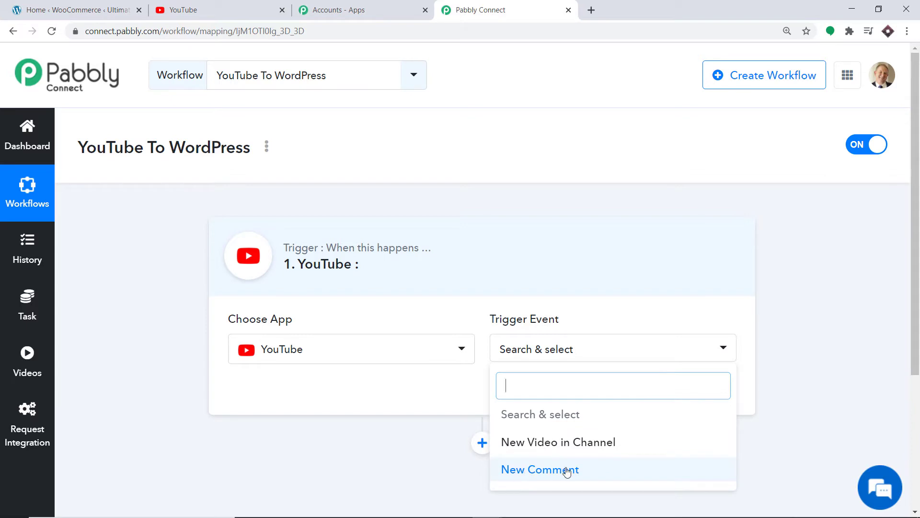
pyautogui.click(538, 446)
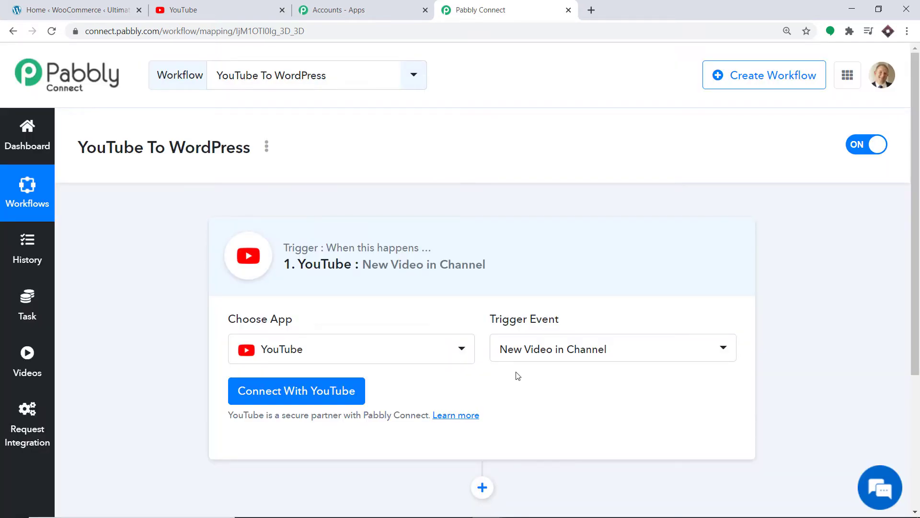
pyautogui.click(547, 356)
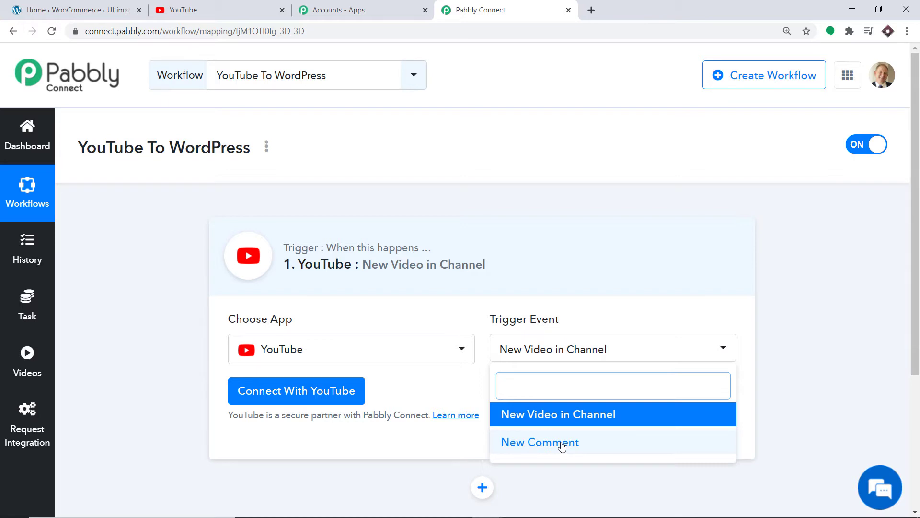
pyautogui.click(456, 388)
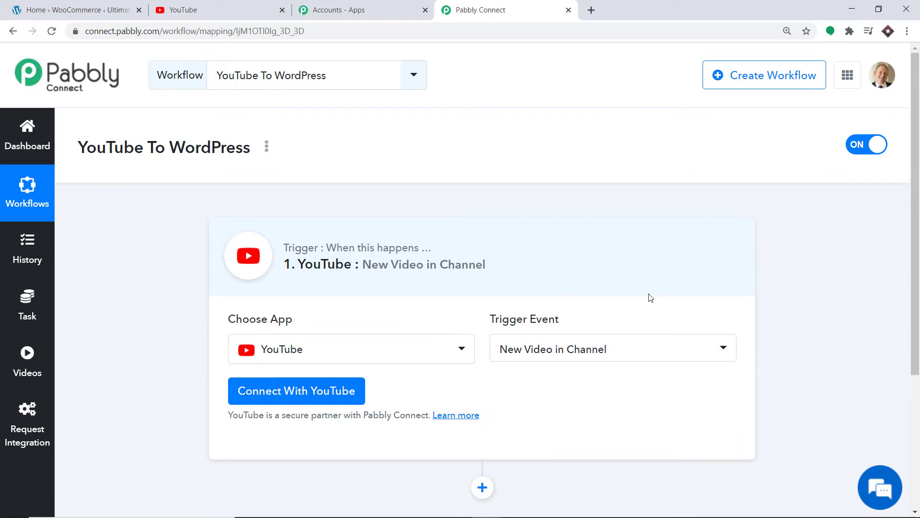
# - Start the YouTube connection and check the signed-in user's channel on the YouTube tab
pyautogui.click(335, 396)
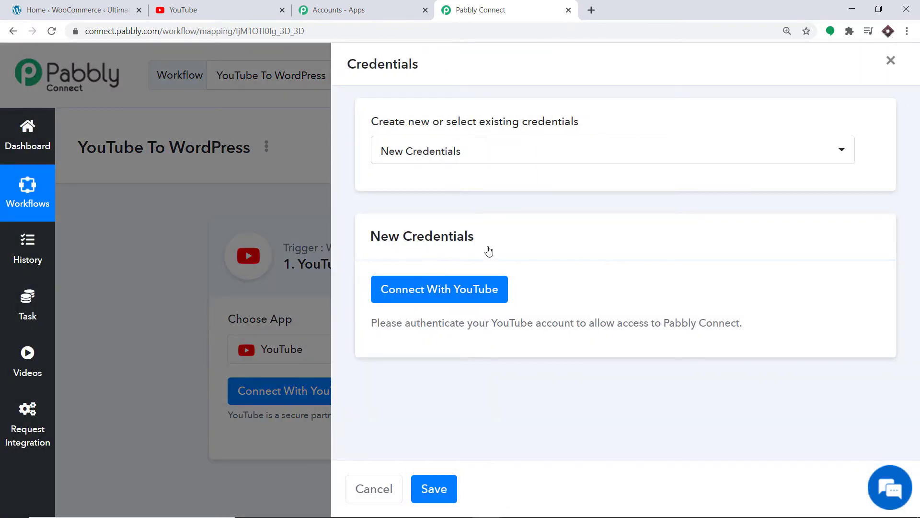
pyautogui.click(449, 291)
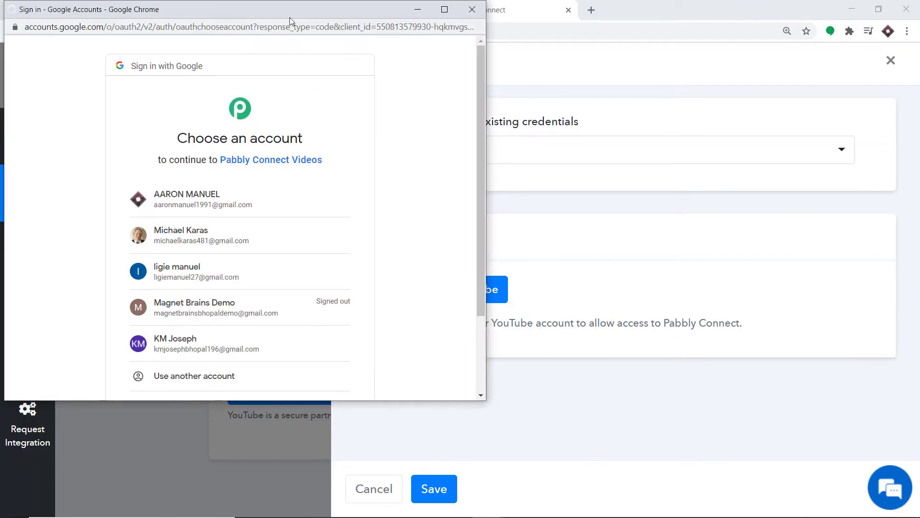
pyautogui.moveTo(302, 7); pyautogui.dragTo(735, 73)
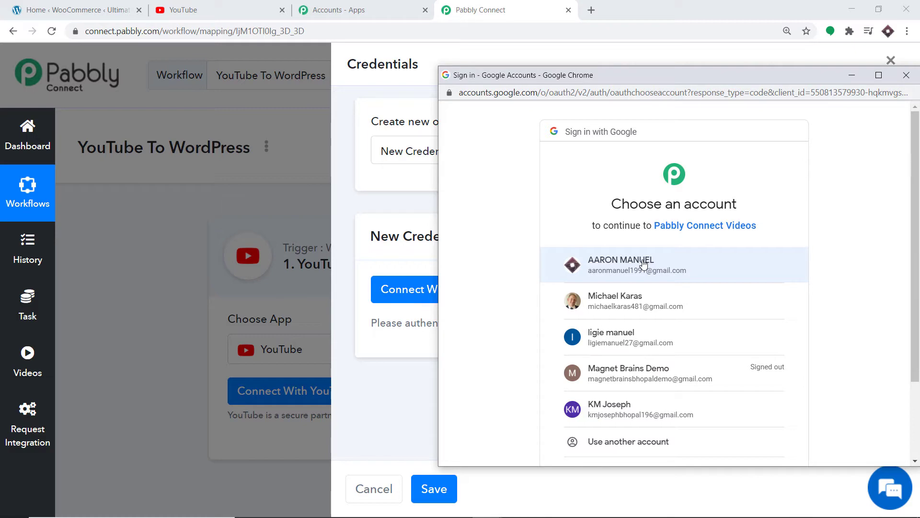
pyautogui.click(192, 10)
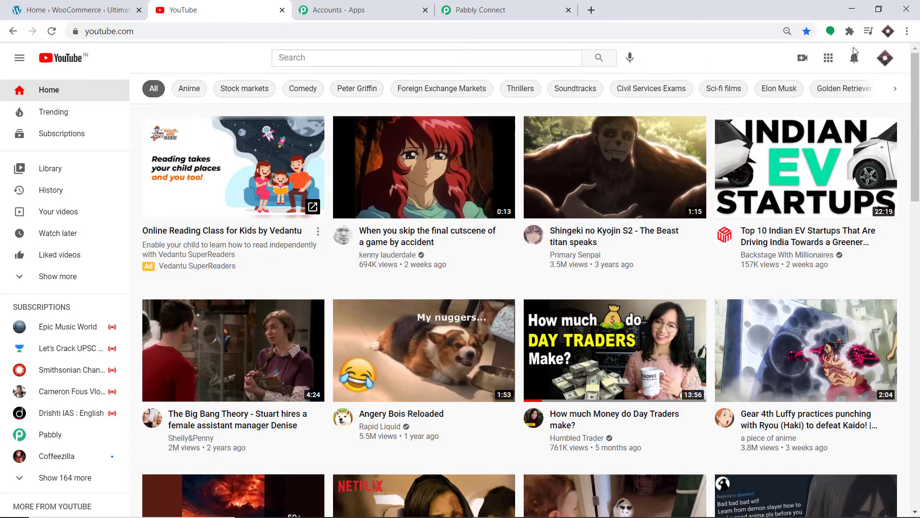
pyautogui.click(885, 59)
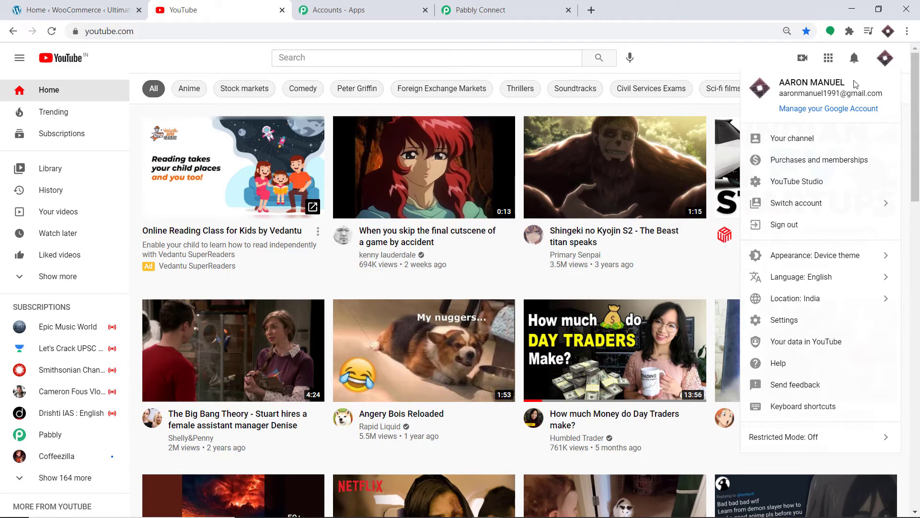
pyautogui.click(807, 139)
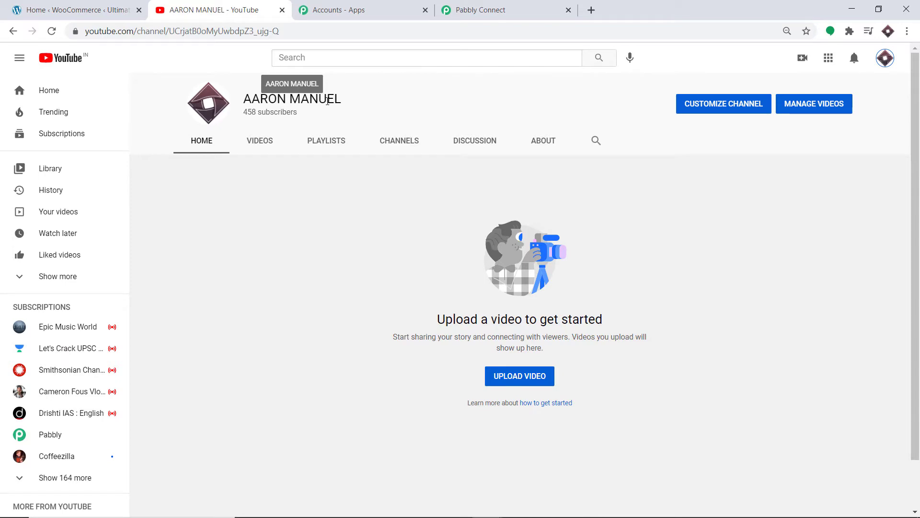
pyautogui.click(498, 6)
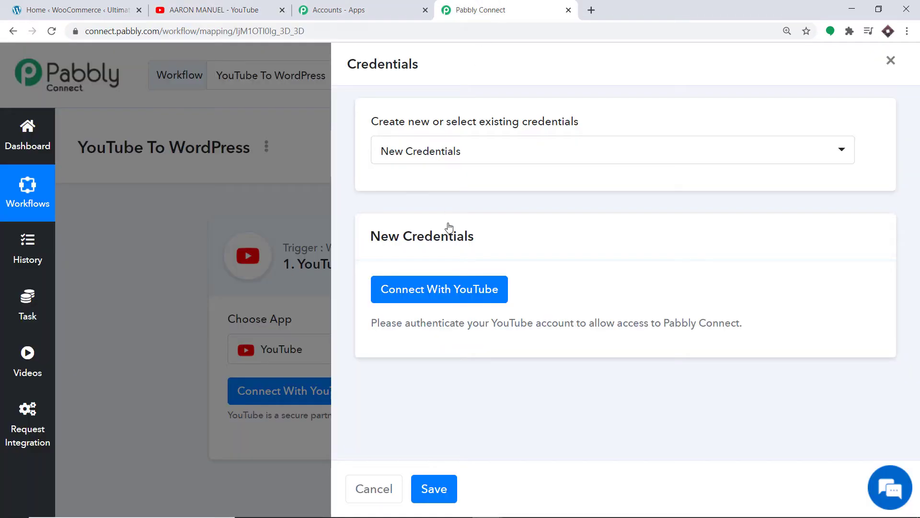
# - Authorize Pabbly Connect with the chosen Google account and YouTube channel, allowing access
pyautogui.click(466, 289)
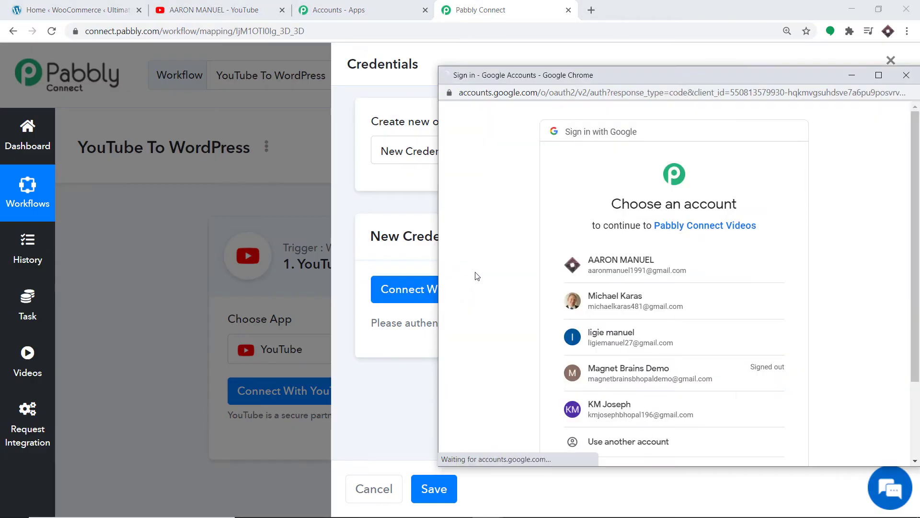
pyautogui.click(642, 264)
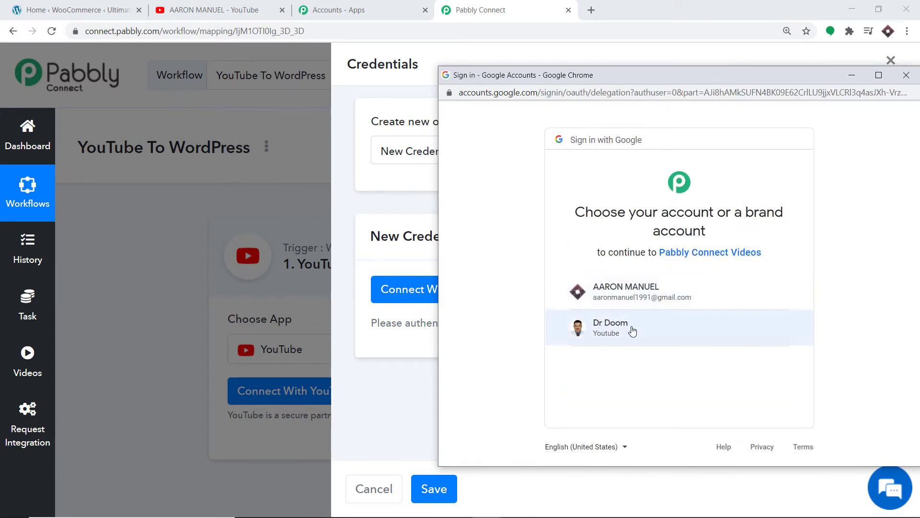
pyautogui.click(656, 291)
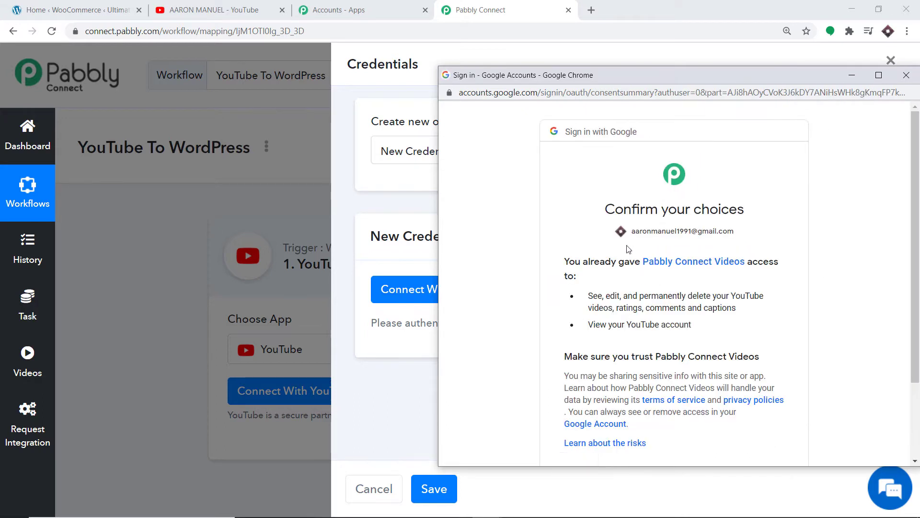
pyautogui.scroll(-1, 642, 217)
pyautogui.scroll(-2, 642, 217)
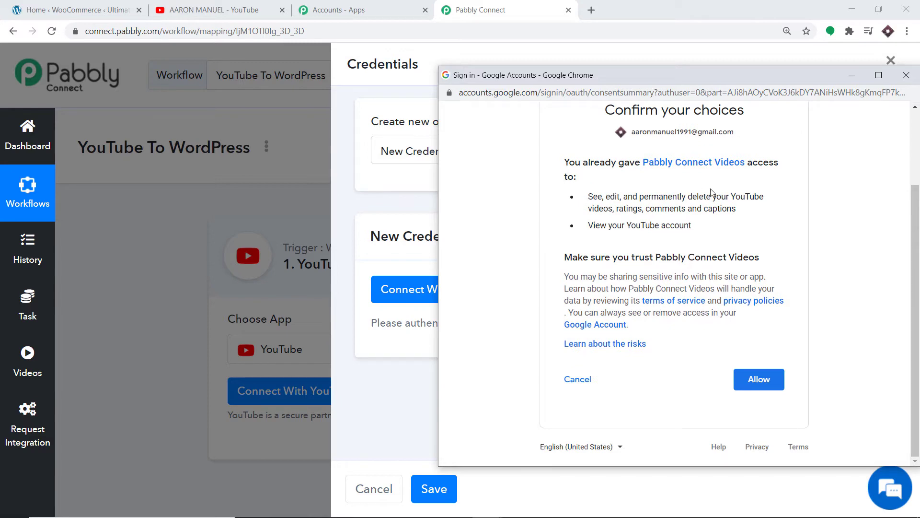
pyautogui.click(760, 380)
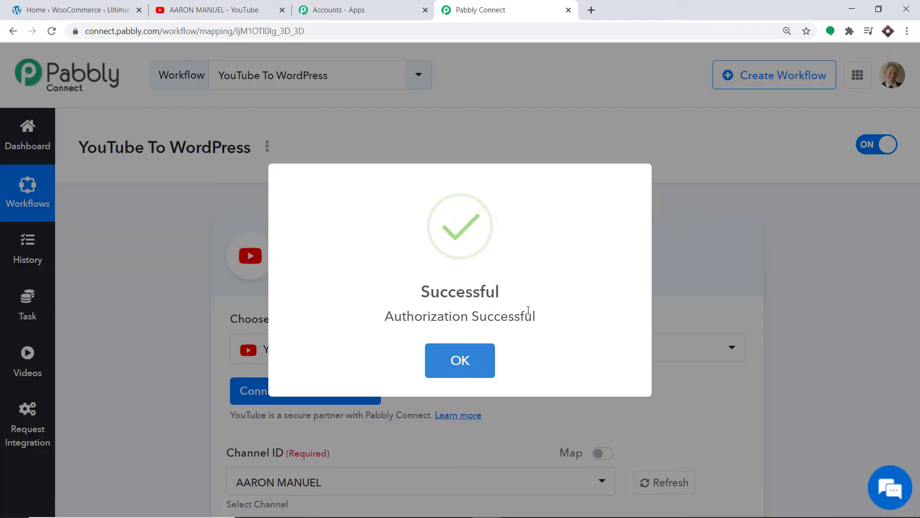
# - Dismiss the Authorization Successful message and briefly view the YouTube channel tab
pyautogui.click(474, 364)
pyautogui.scroll(-3, 562, 252)
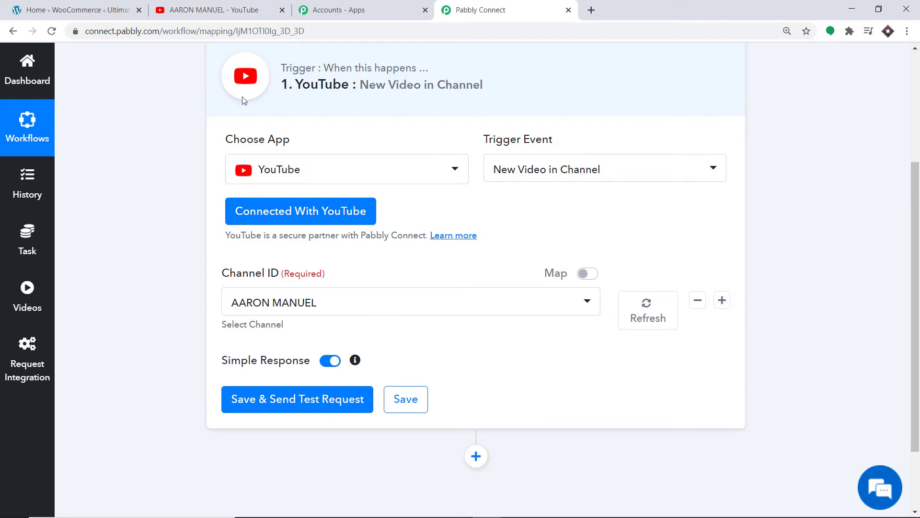
pyautogui.click(222, 7)
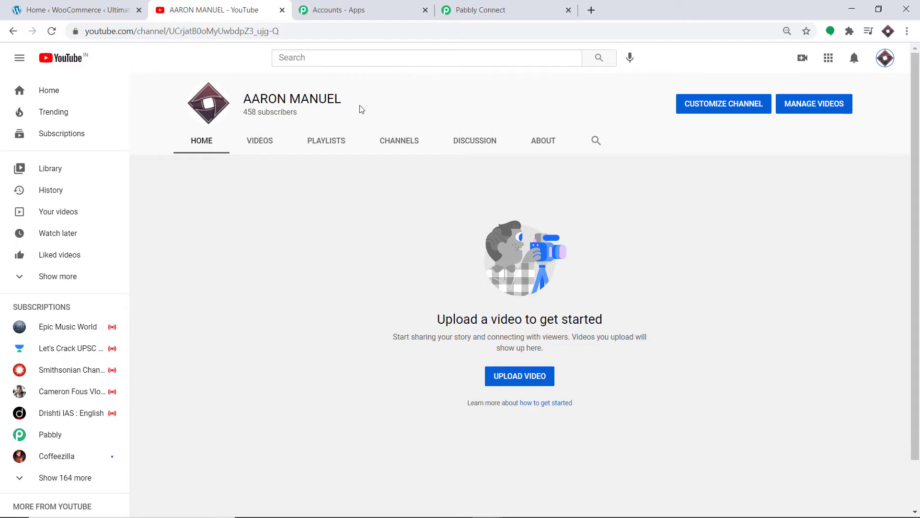
pyautogui.click(472, 6)
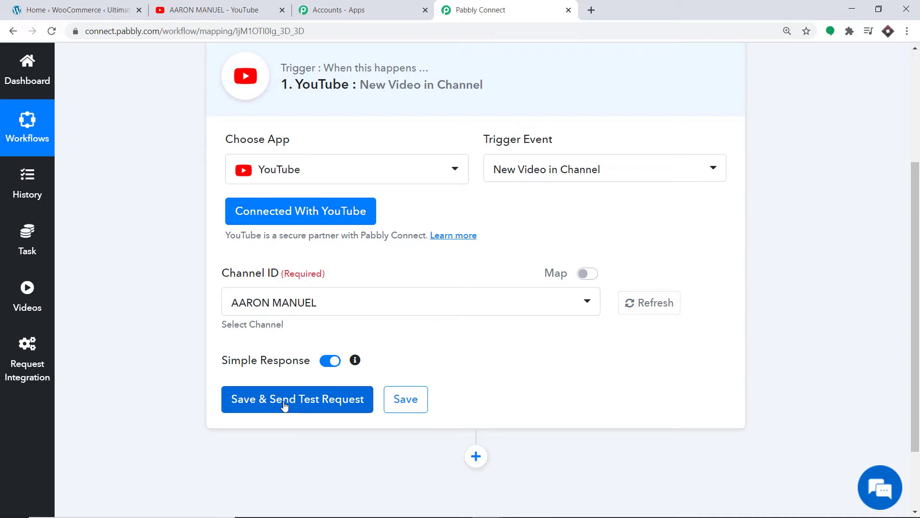
# - Open the Robocop Soundtracks video from the channel's Videos list, then return to Pabbly Connect
pyautogui.click(200, 12)
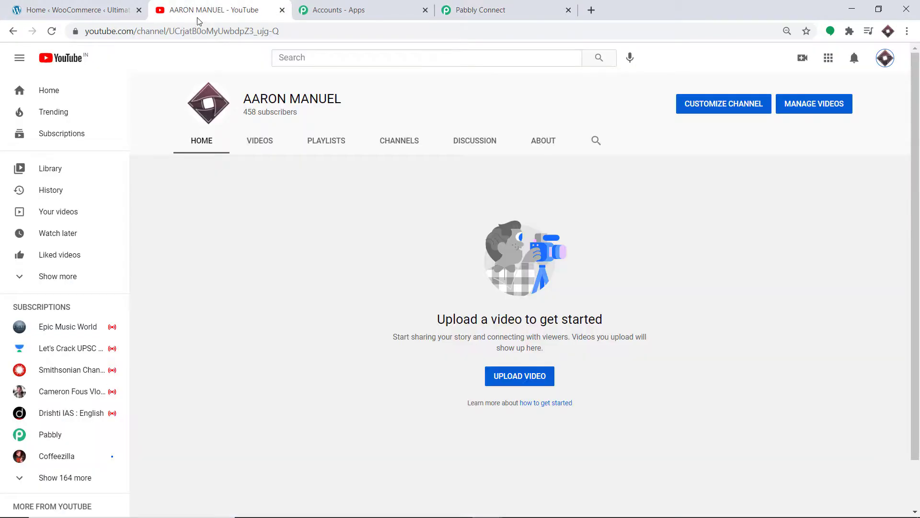
pyautogui.click(263, 141)
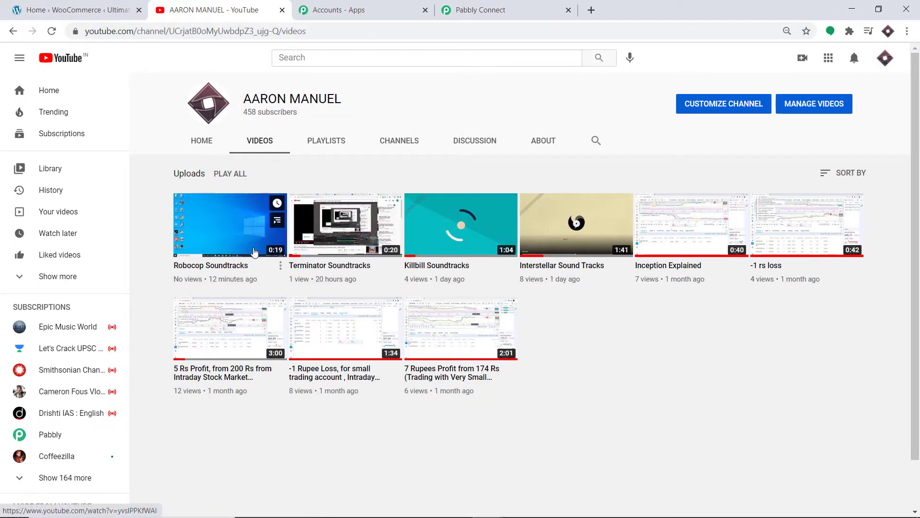
pyautogui.click(219, 244)
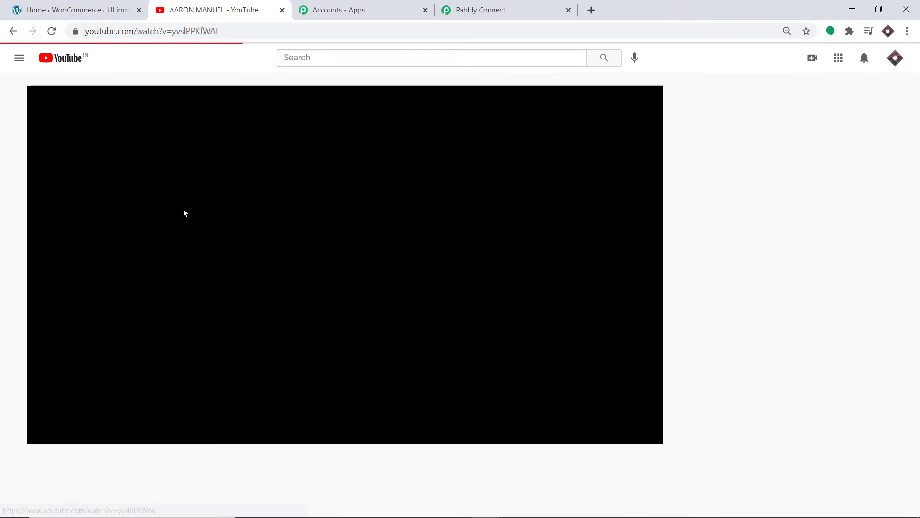
pyautogui.scroll(-3, 117, 339)
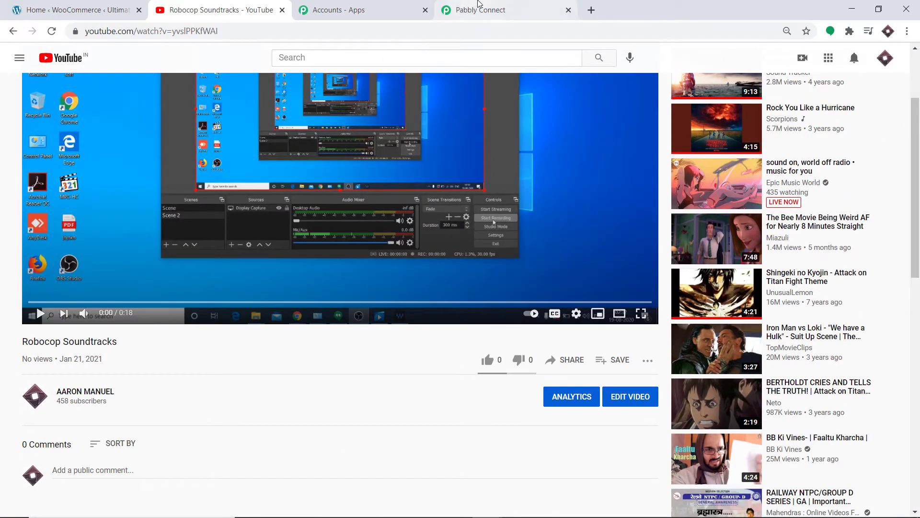
pyautogui.click(477, 5)
pyautogui.scroll(-2, 272, 398)
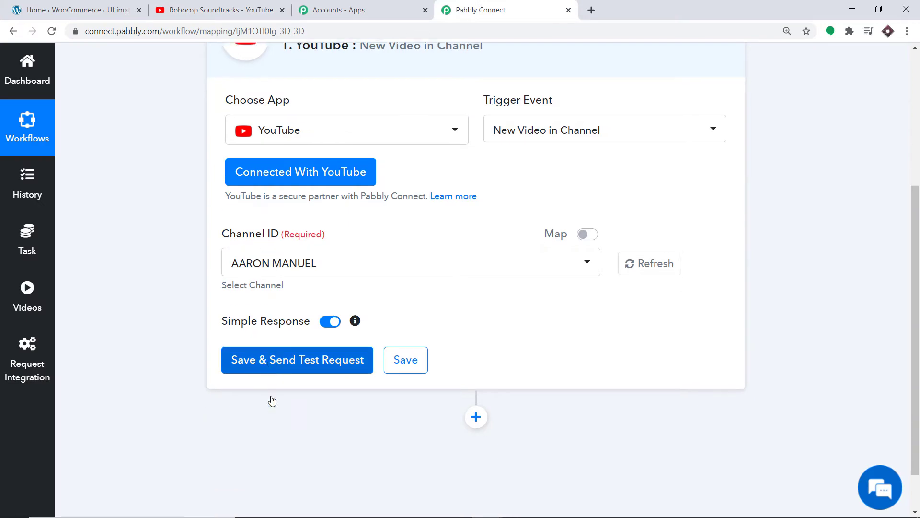
# - Save and send a test request, then review the Robocop Soundtracks API response fields
pyautogui.click(286, 346)
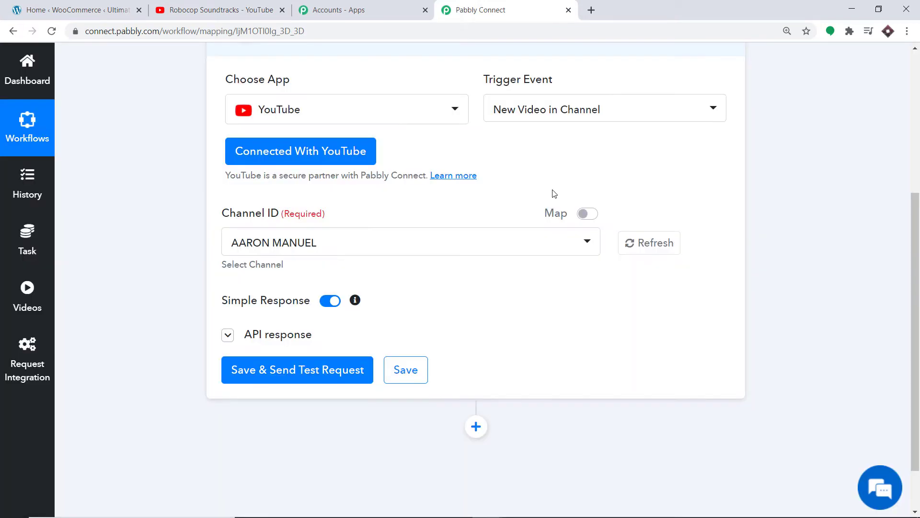
pyautogui.scroll(-5, 527, 198)
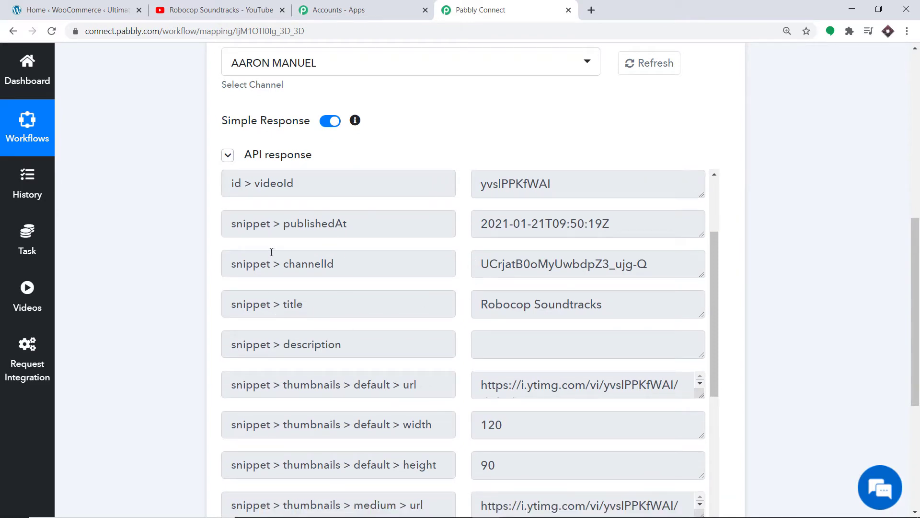
pyautogui.click(210, 11)
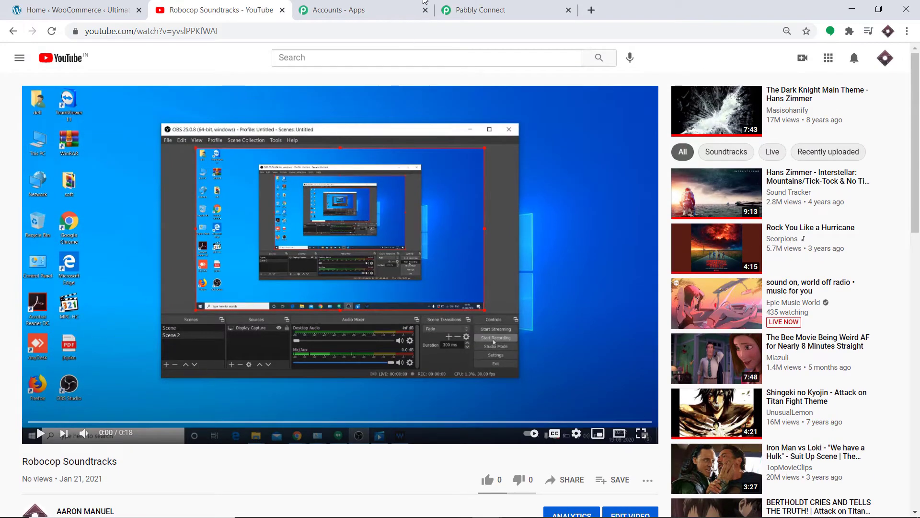
pyautogui.click(480, 10)
pyautogui.scroll(-2, 287, 235)
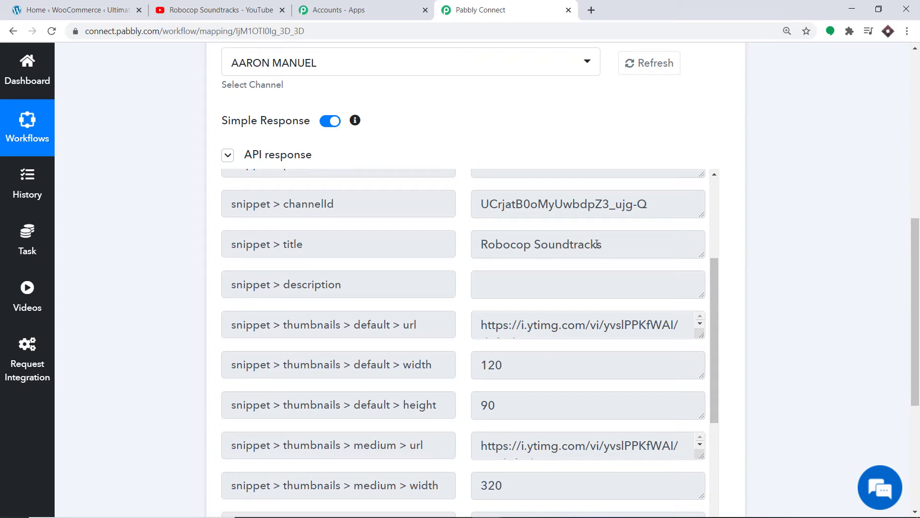
pyautogui.scroll(-1, 469, 340)
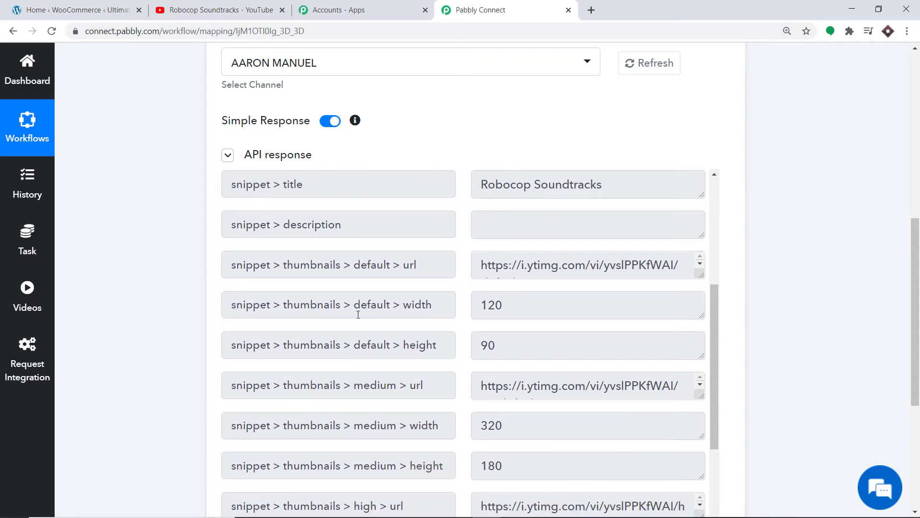
pyautogui.scroll(-5, 506, 312)
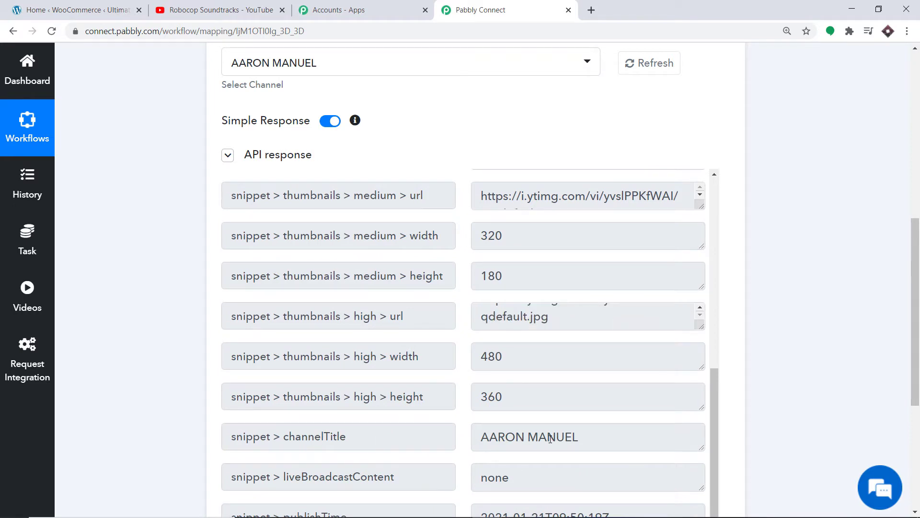
pyautogui.scroll(-2, 611, 356)
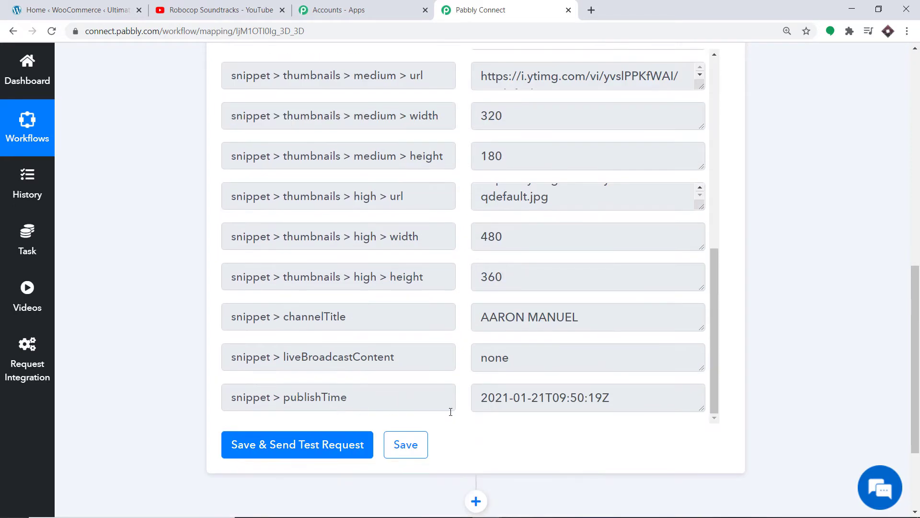
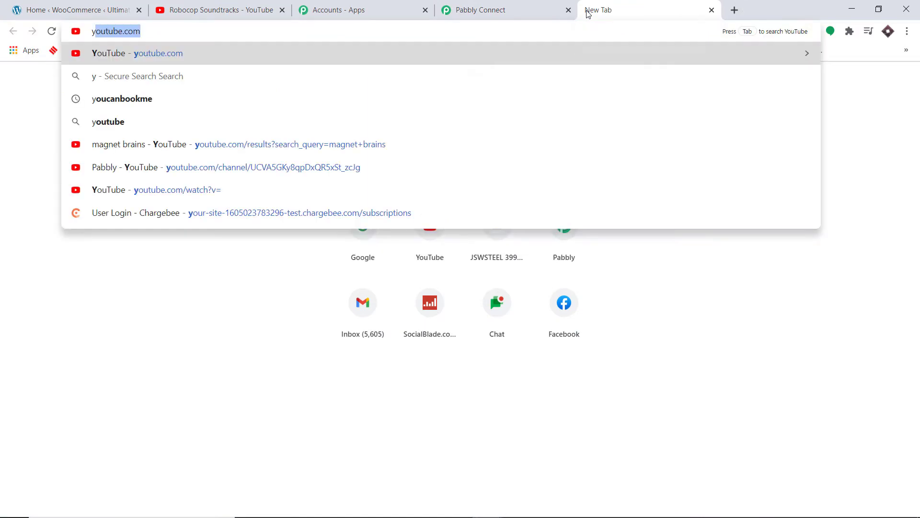
# - Open the 'I used Tesla Autopilot for 99% of my UK Road Trip' video and load its address in a second tab
pyautogui.press('Return')
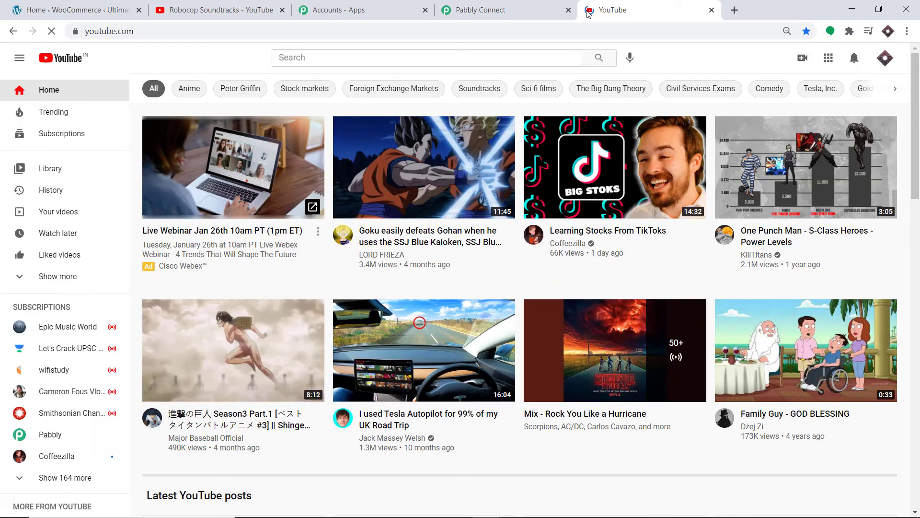
pyautogui.click(412, 334)
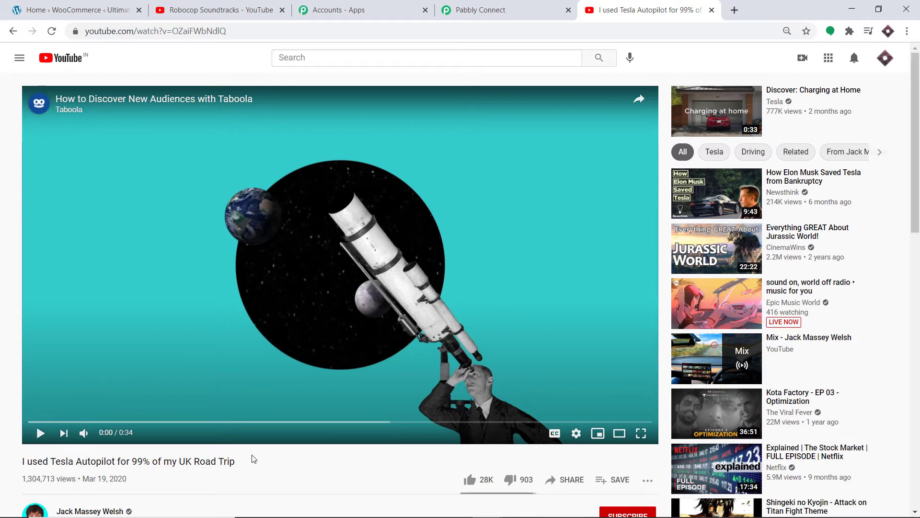
pyautogui.click(77, 30)
pyautogui.hotkey('ctrl', 'c')
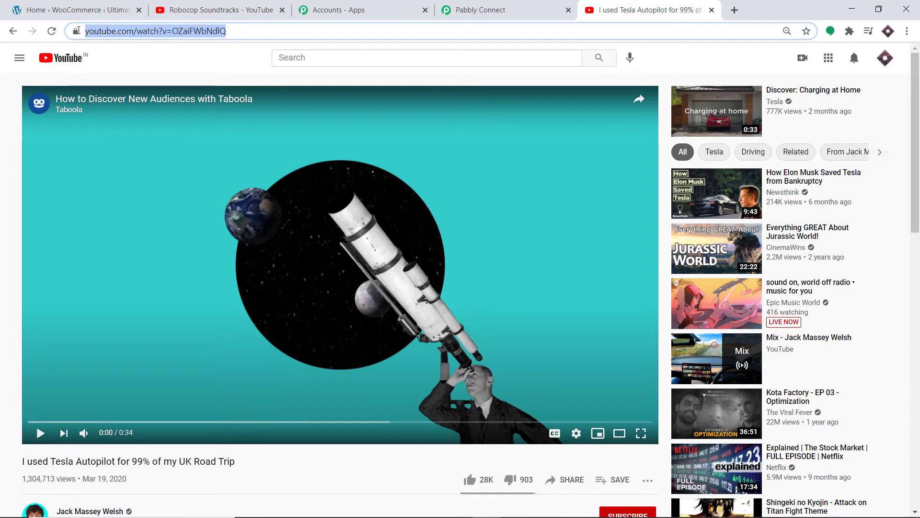
pyautogui.rightClick(123, 30)
pyautogui.click(199, 95)
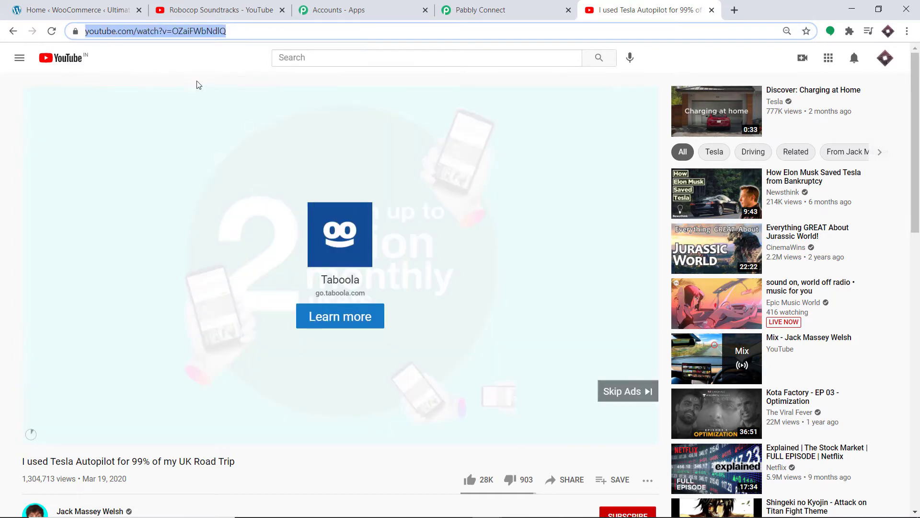
pyautogui.click(733, 10)
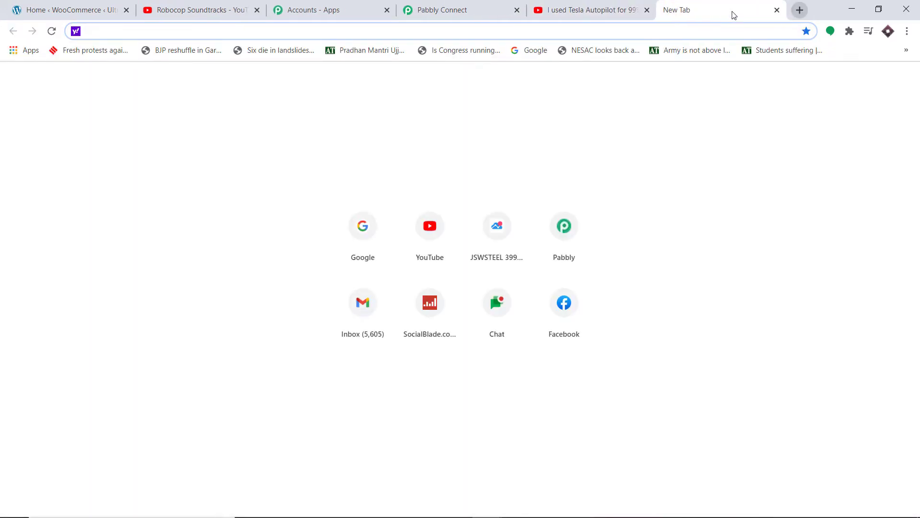
pyautogui.hotkey('ctrl', 'v')
pyautogui.press('Return')
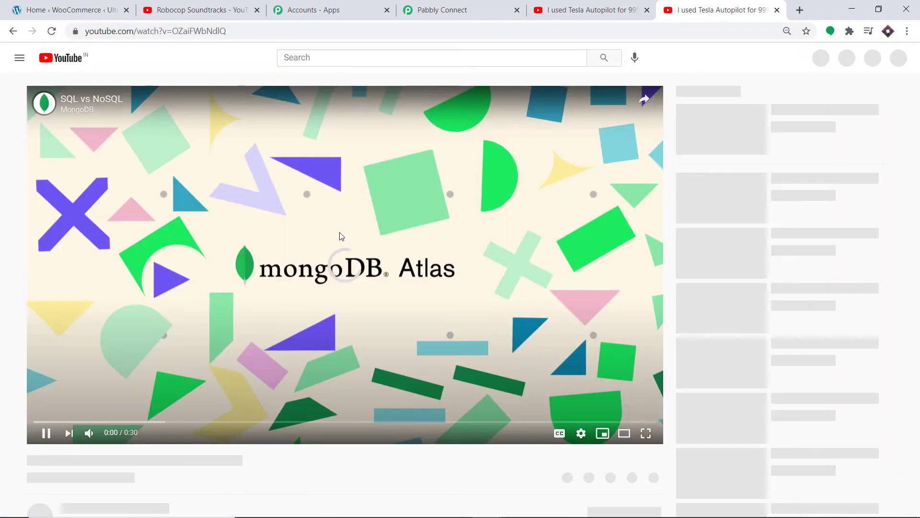
# - Reload both Tesla video tabs and leave the video paused
pyautogui.click(339, 230)
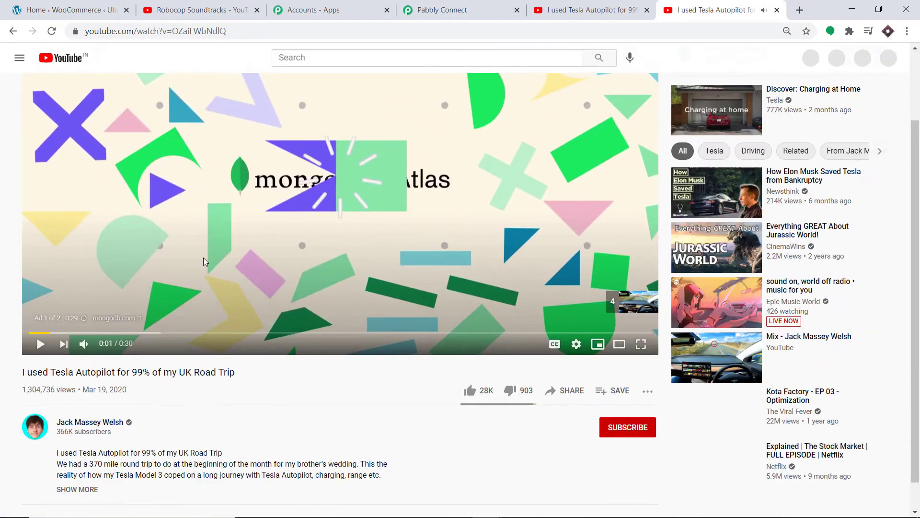
pyautogui.scroll(-1, 203, 258)
pyautogui.press('F5')
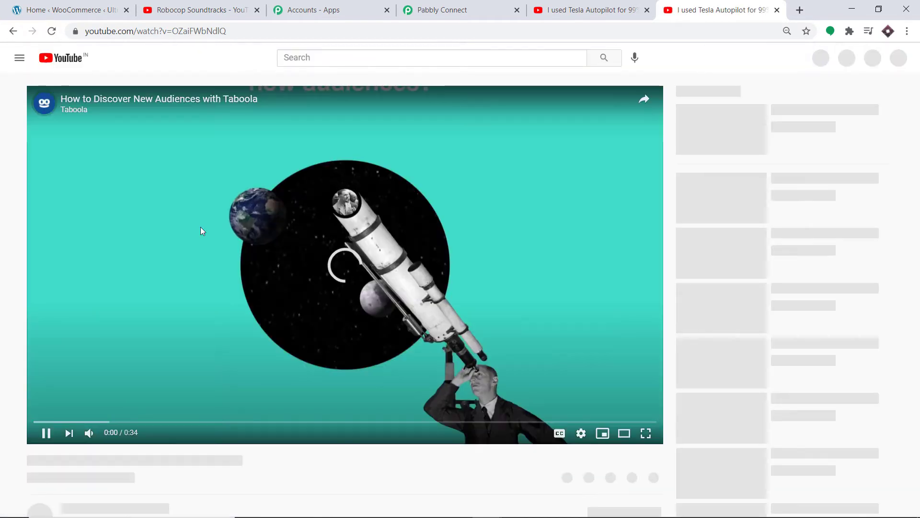
pyautogui.click(50, 31)
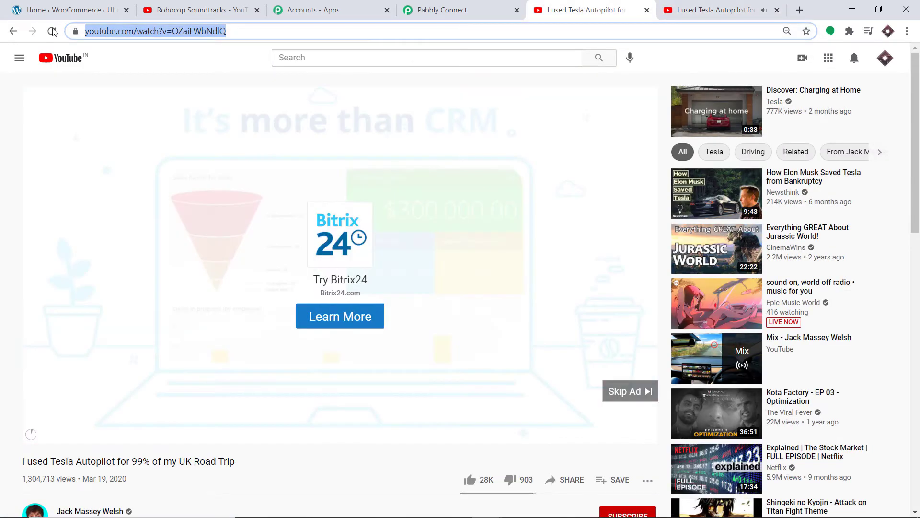
pyautogui.click(52, 31)
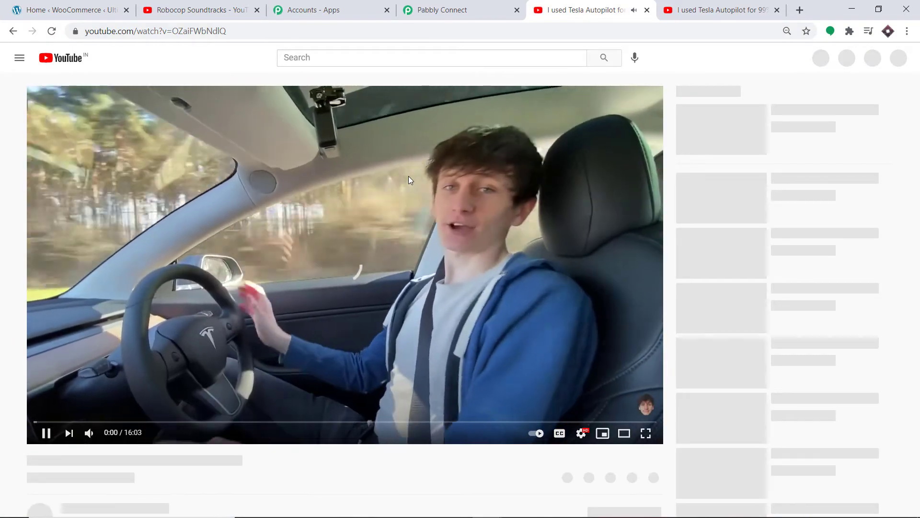
pyautogui.click(372, 204)
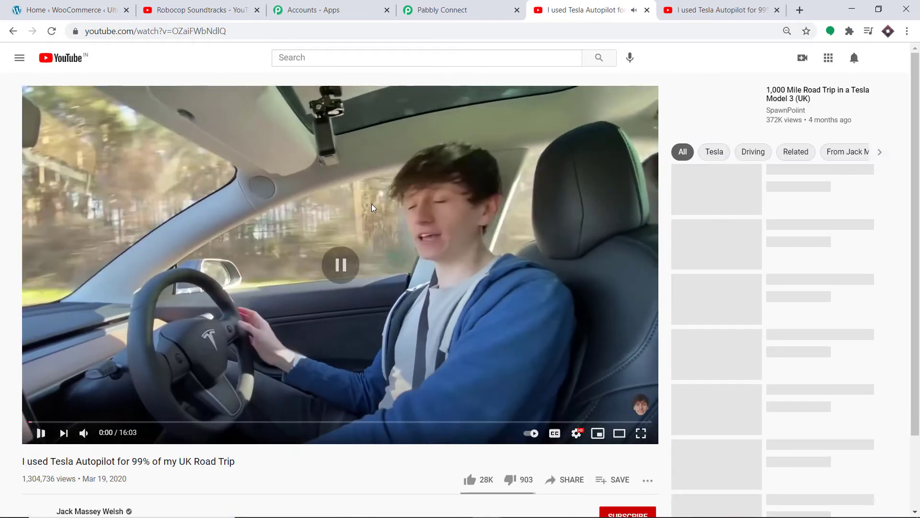
pyautogui.click(372, 202)
pyautogui.click(439, 133)
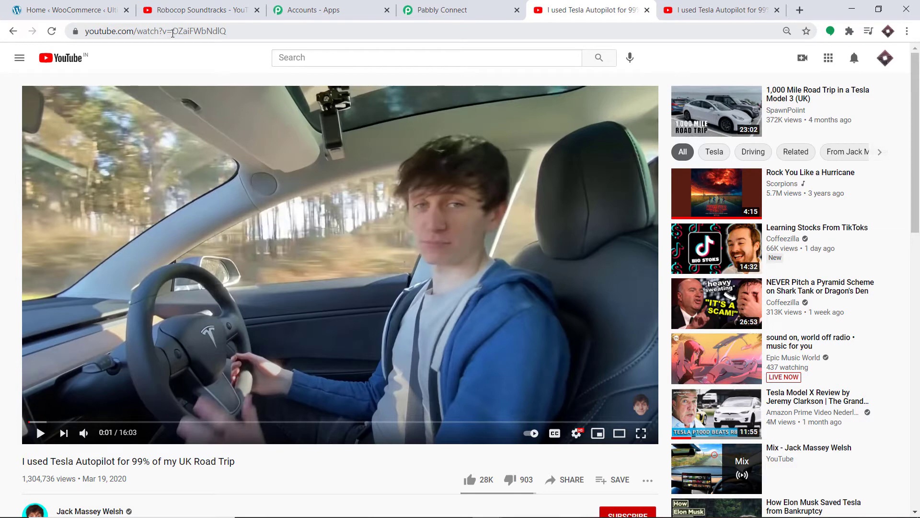
# - Copy the watch-link prefix of the Tesla video's address
pyautogui.moveTo(172, 32); pyautogui.dragTo(59, 32)
pyautogui.rightClick(149, 31)
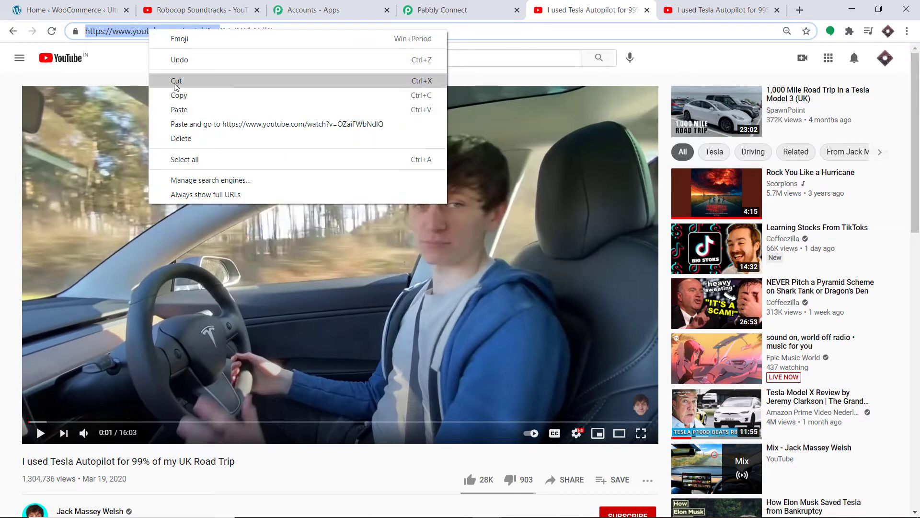
pyautogui.click(178, 95)
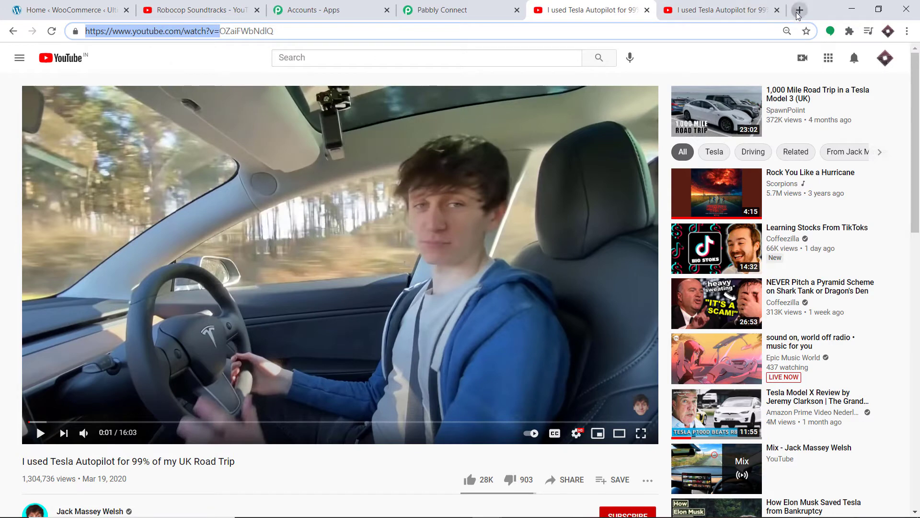
# - Load the copied watch-link prefix in a new tab, then return to the first Tesla video tab
pyautogui.click(797, 13)
pyautogui.hotkey('ctrl', 'v')
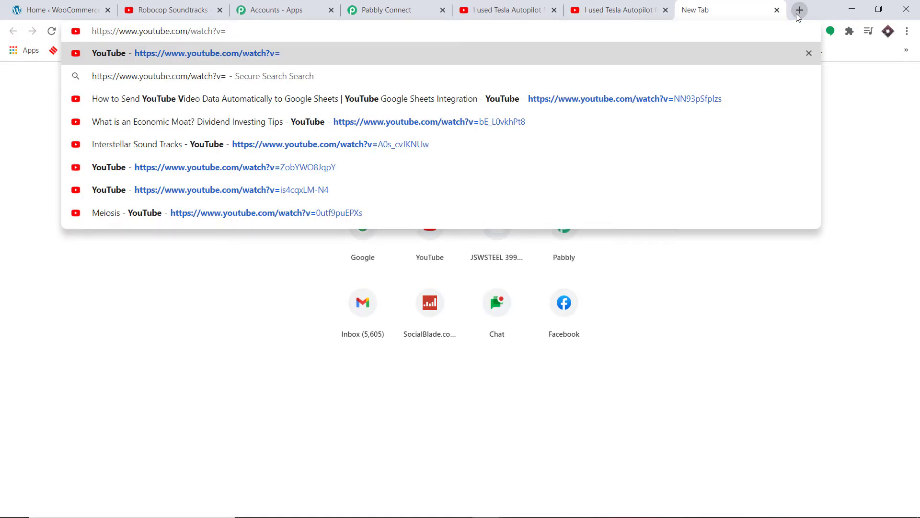
pyautogui.press('Return')
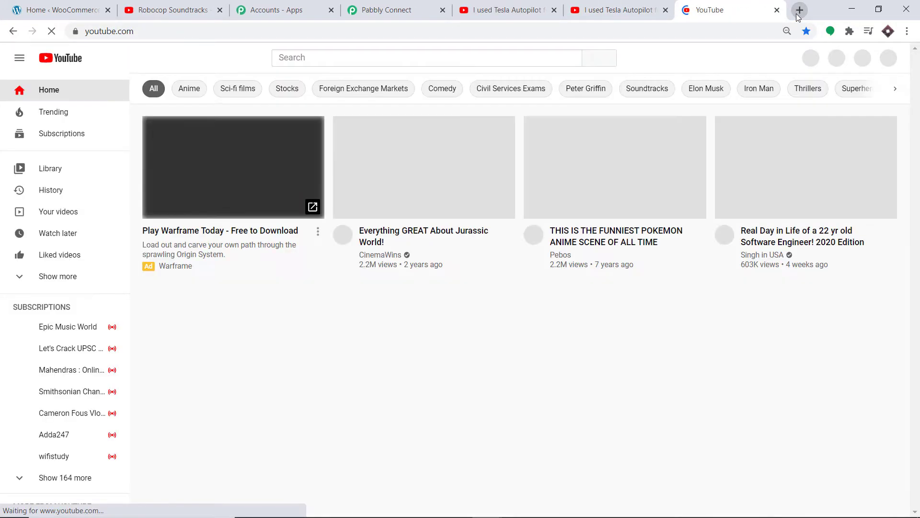
pyautogui.click(508, 10)
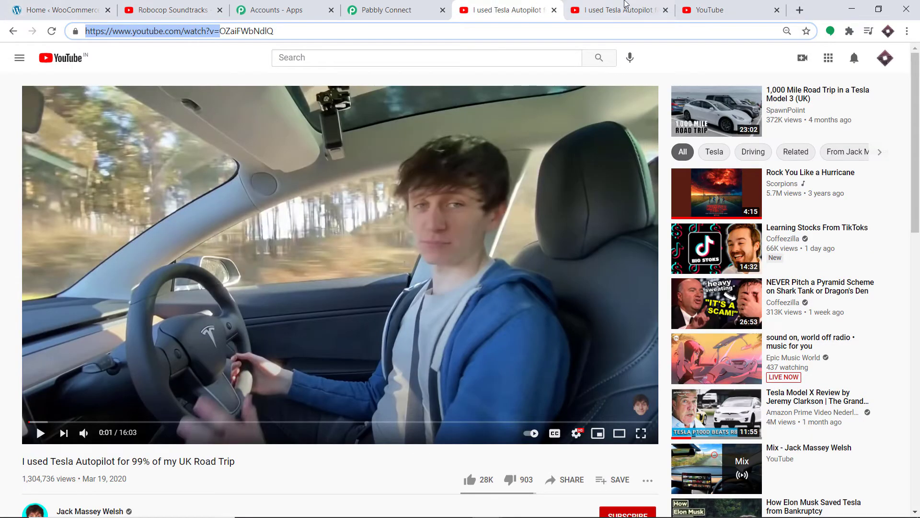
pyautogui.click(713, 6)
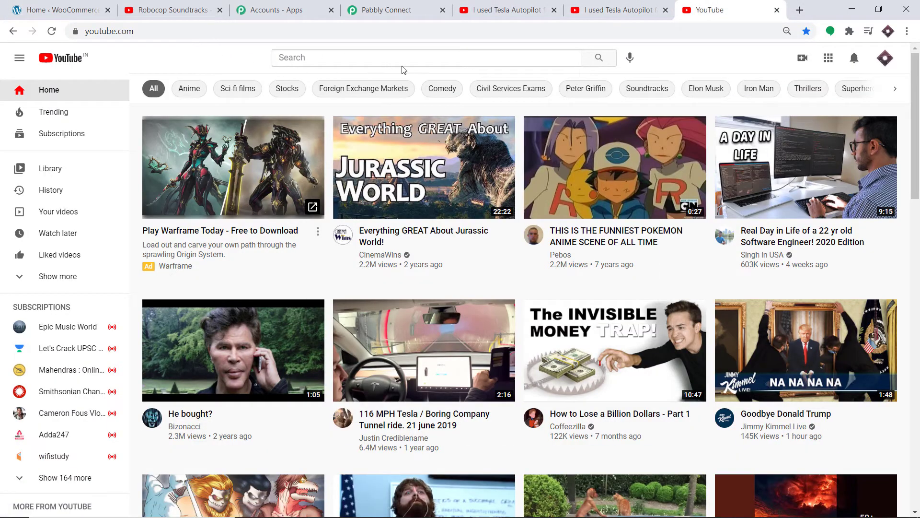
pyautogui.click(520, 6)
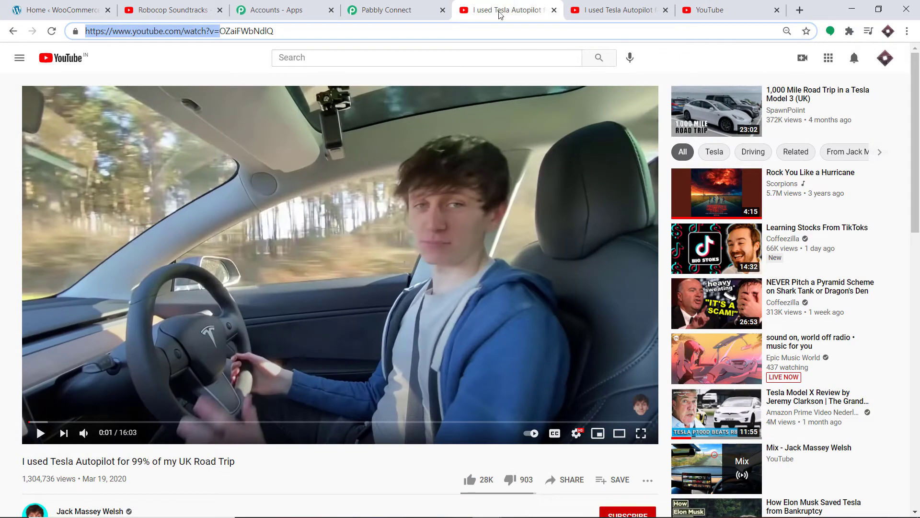
# - Copy the prefix again, load it in another new tab, then show the Robocop Soundtracks video
pyautogui.rightClick(168, 34)
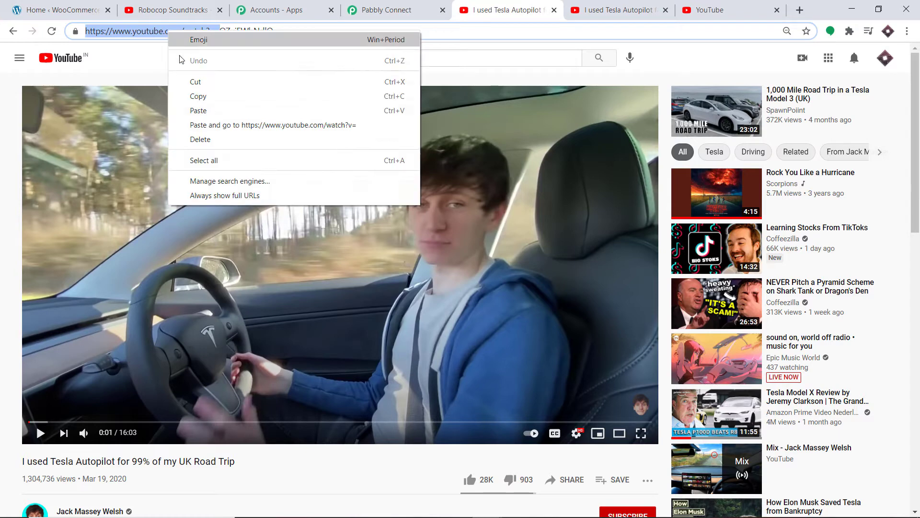
pyautogui.click(196, 97)
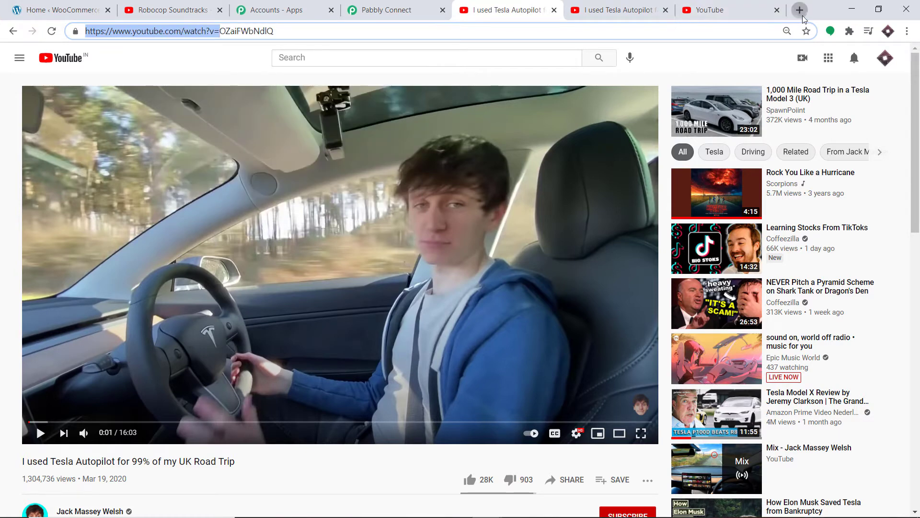
pyautogui.click(799, 11)
pyautogui.hotkey('ctrl', 'v')
pyautogui.press('Return')
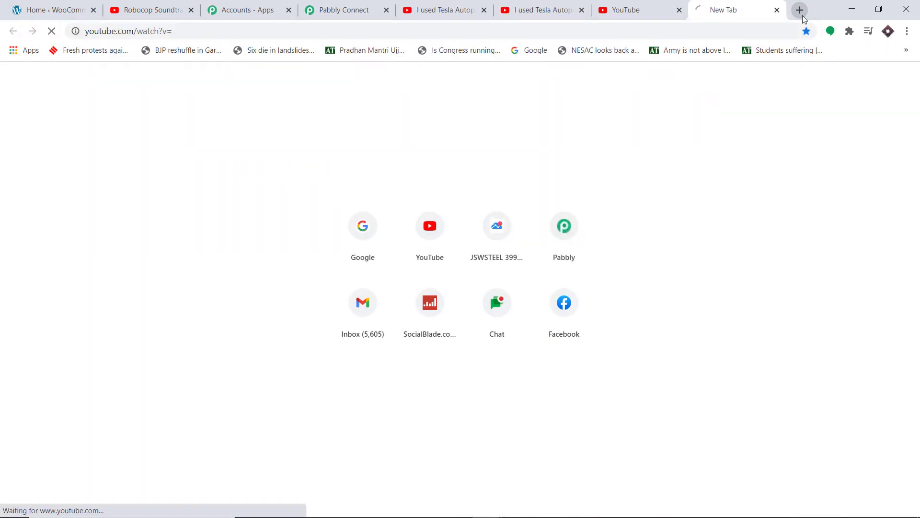
pyautogui.click(424, 4)
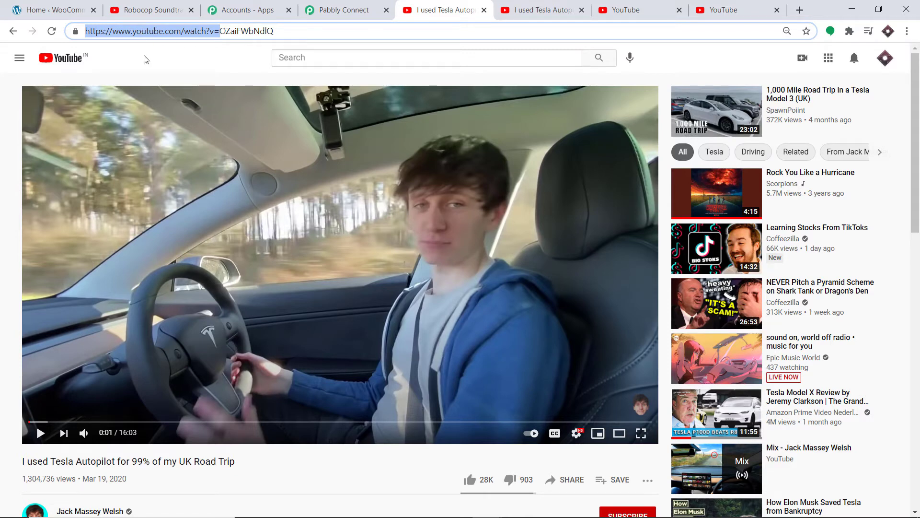
pyautogui.click(153, 10)
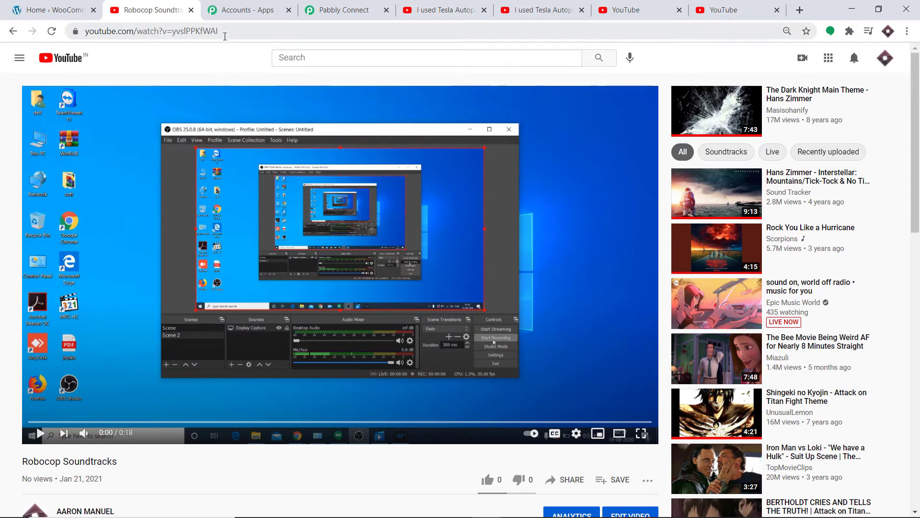
# - Copy the Robocop Soundtracks video's address and load it in a new tab
pyautogui.click(174, 31)
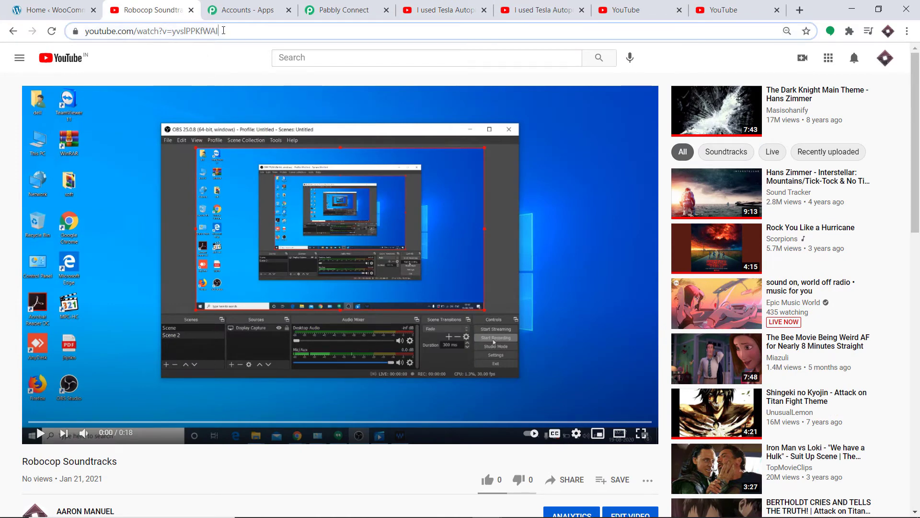
pyautogui.rightClick(132, 37)
pyautogui.click(161, 97)
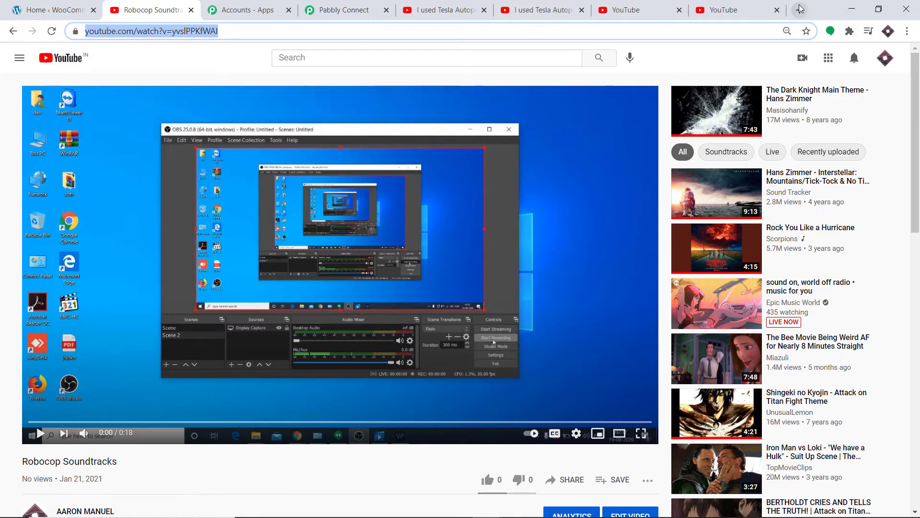
pyautogui.click(800, 10)
pyautogui.hotkey('ctrl', 'v')
pyautogui.press('Return')
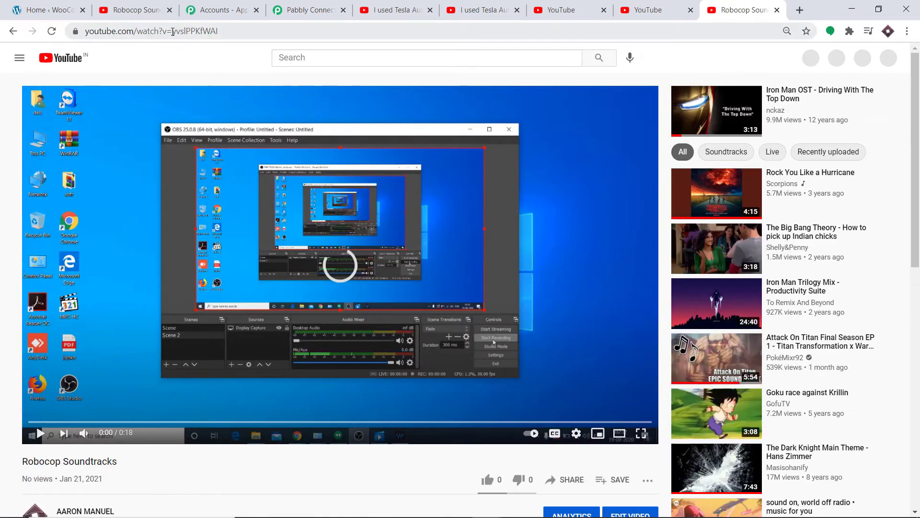
# - Copy the Robocop address into one more new tab, then return to the Pabbly Connect workflow
pyautogui.moveTo(171, 31); pyautogui.dragTo(85, 31)
pyautogui.rightClick(111, 32)
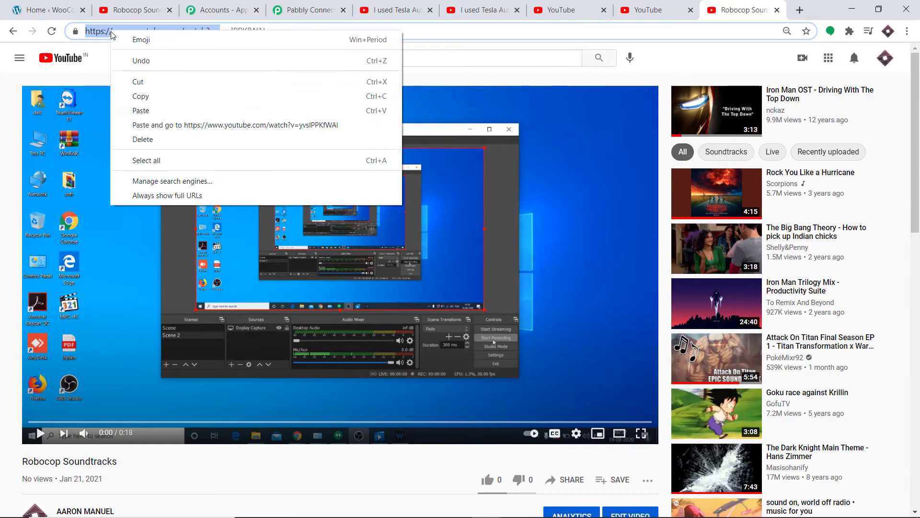
pyautogui.click(155, 98)
pyautogui.click(799, 11)
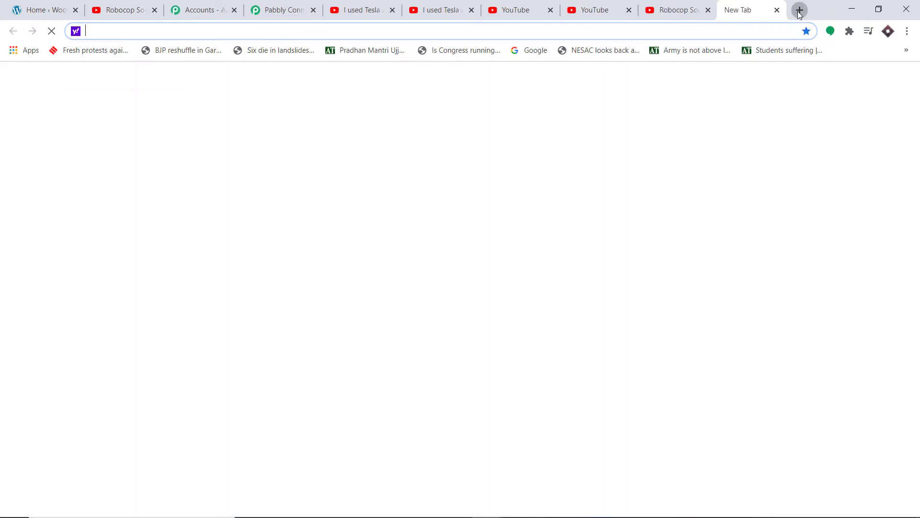
pyautogui.hotkey('ctrl', 'v')
pyautogui.press('Return')
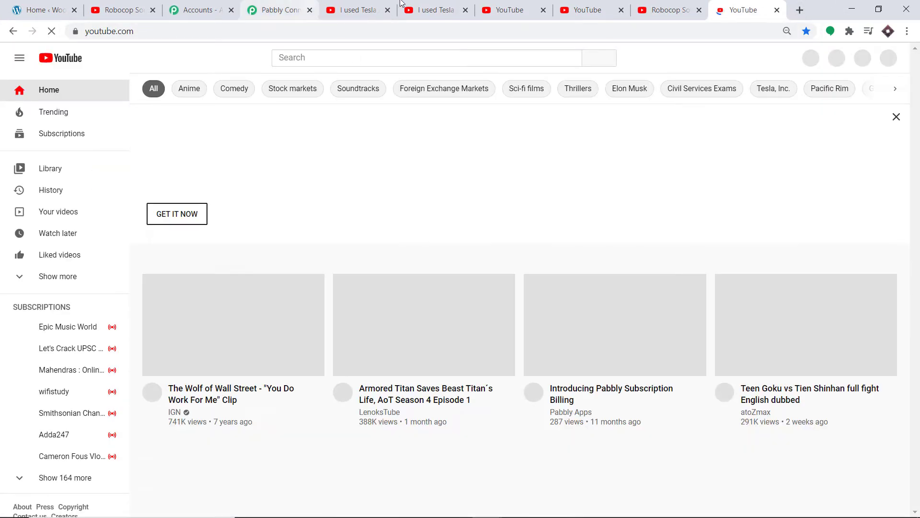
pyautogui.click(667, 9)
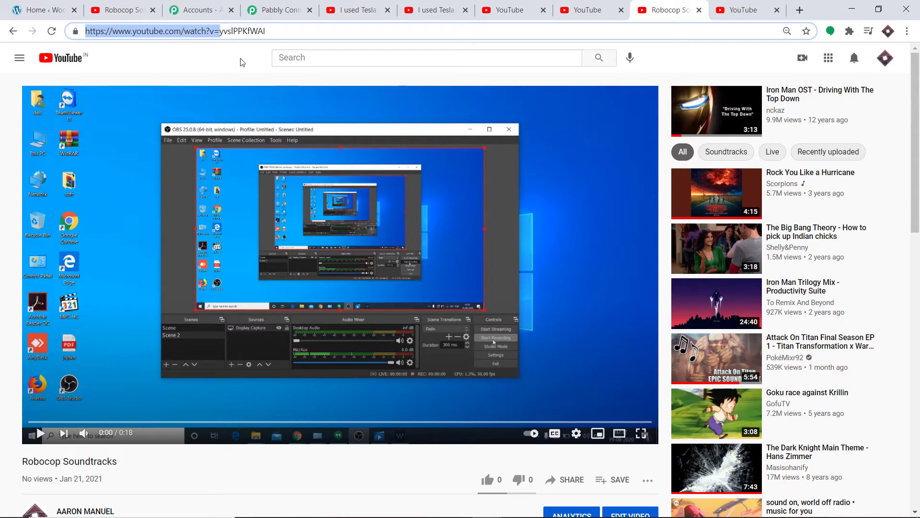
pyautogui.click(262, 13)
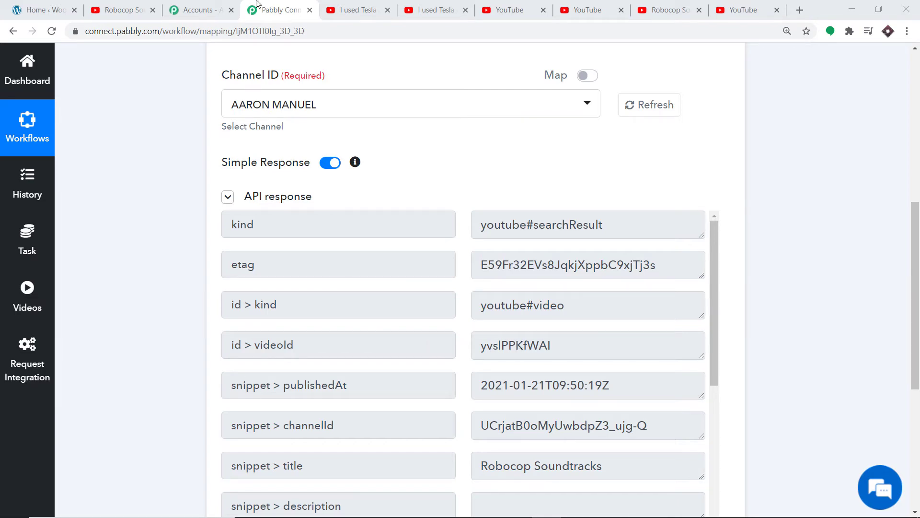
pyautogui.click(123, 9)
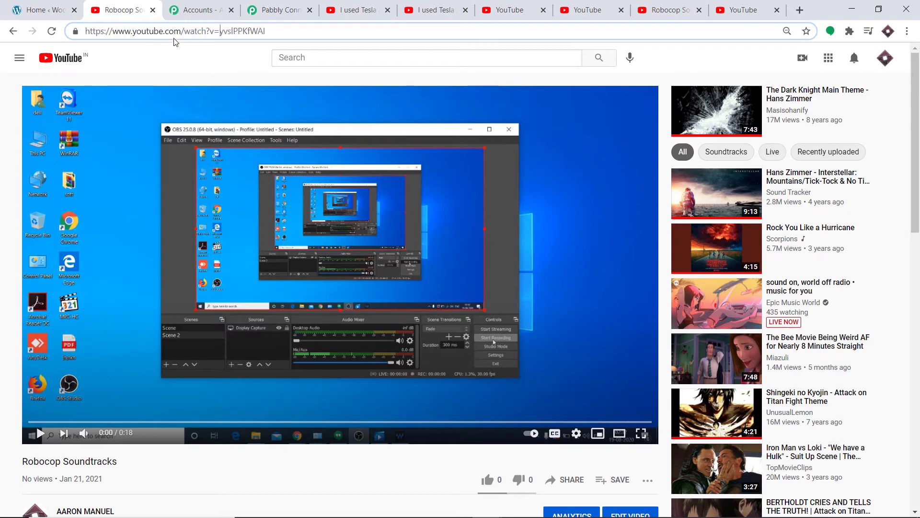
pyautogui.moveTo(222, 32); pyautogui.dragTo(77, 32)
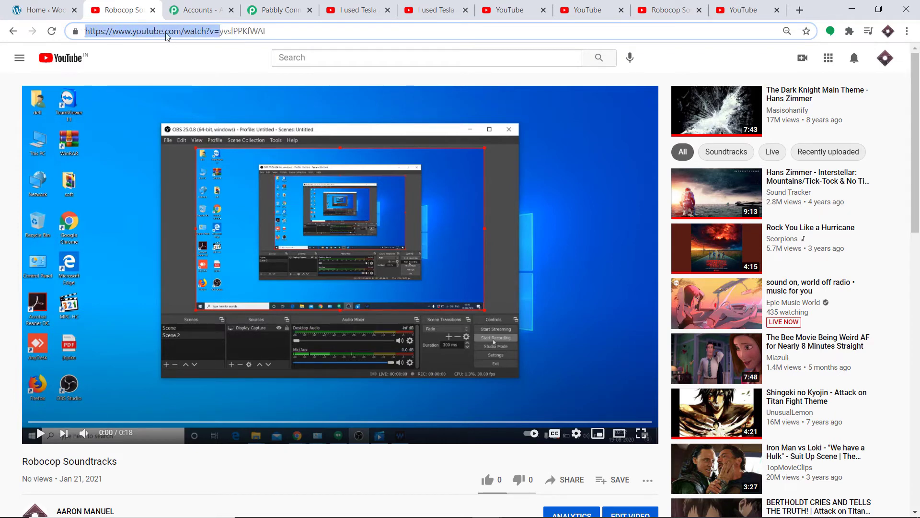
pyautogui.click(444, 6)
pyautogui.moveTo(172, 30); pyautogui.dragTo(86, 31)
pyautogui.click(139, 7)
pyautogui.click(279, 10)
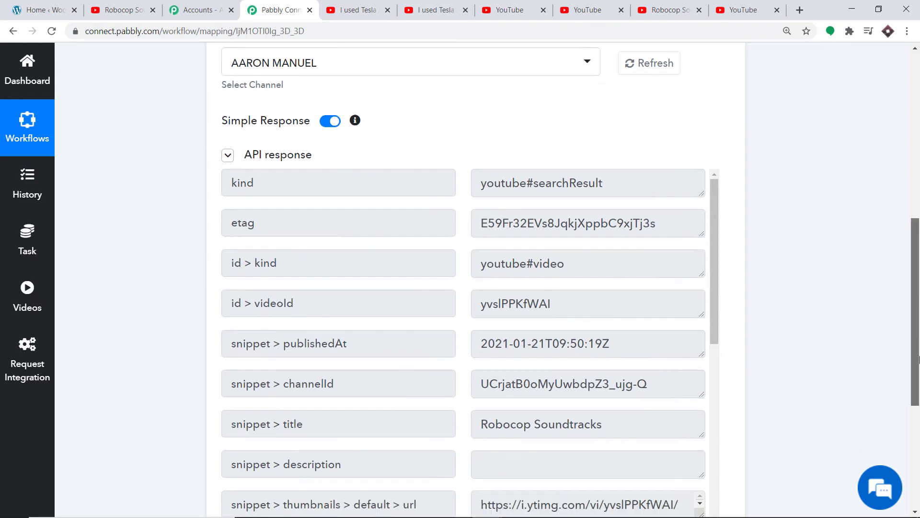
# - Add a step after the YouTube trigger and pick WordPress as its app via a 'word' search
pyautogui.moveTo(919, 359); pyautogui.dragTo(918, 461)
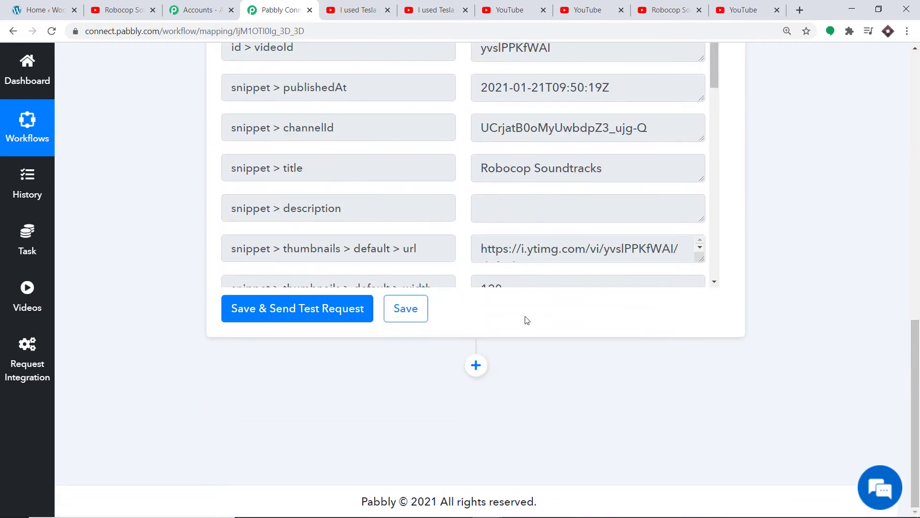
pyautogui.click(473, 374)
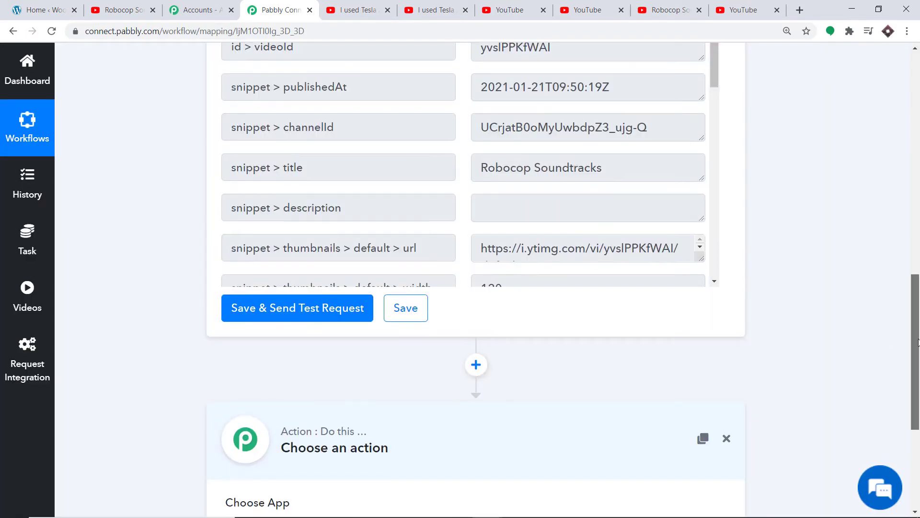
pyautogui.moveTo(919, 341); pyautogui.dragTo(917, 421)
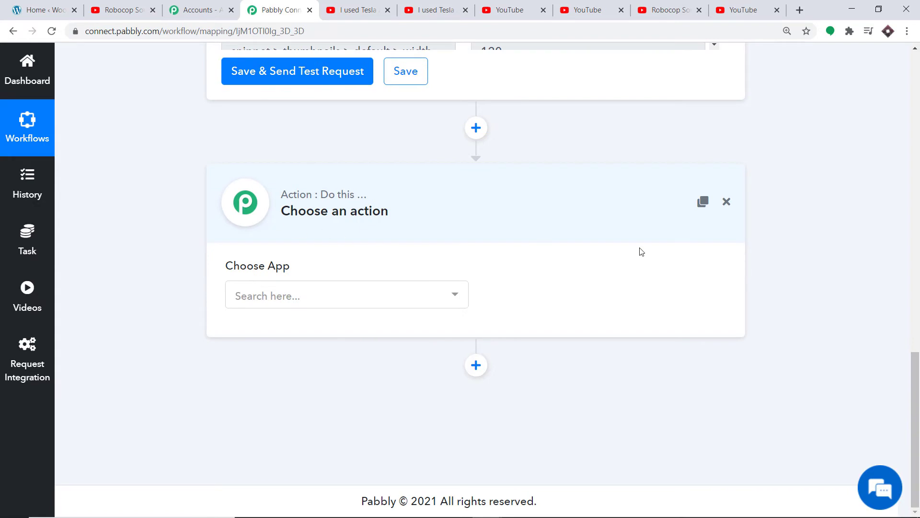
pyautogui.click(349, 300)
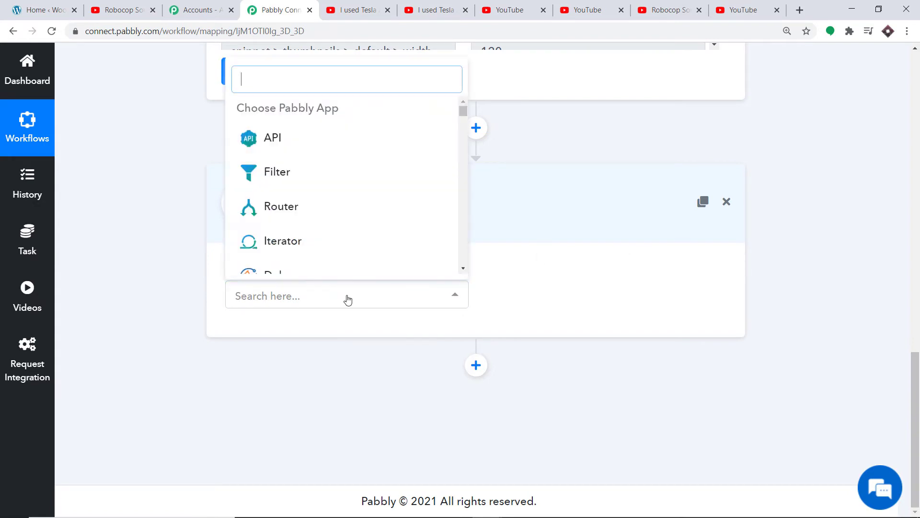
pyautogui.write('wo')
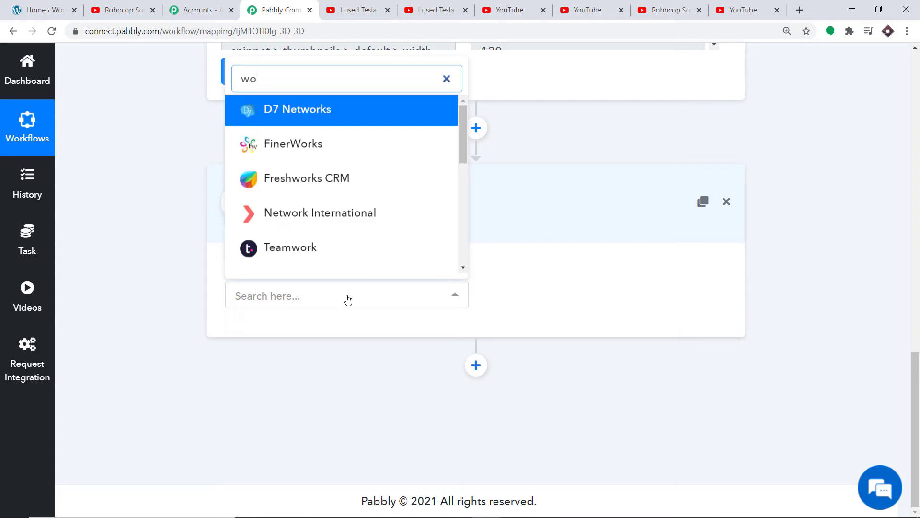
pyautogui.write('rd')
pyautogui.click(332, 256)
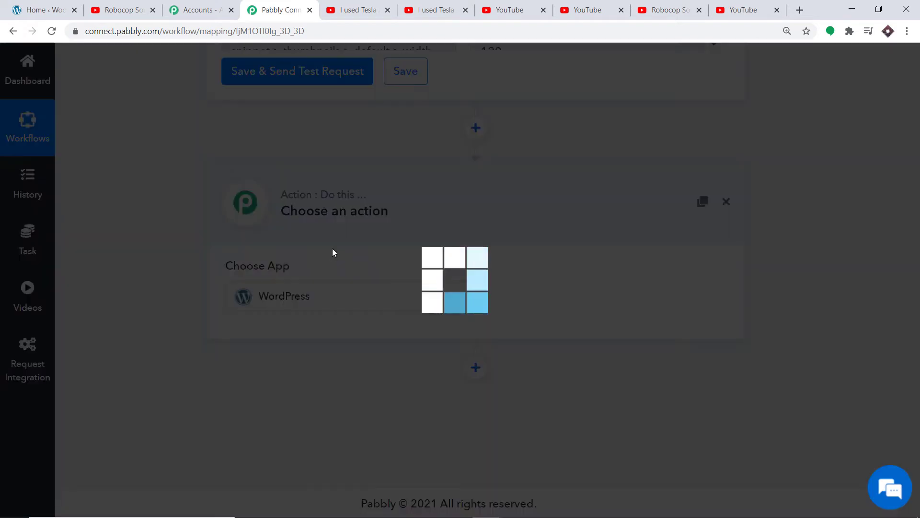
# - Set the WordPress action event to Create a Post
pyautogui.click(574, 300)
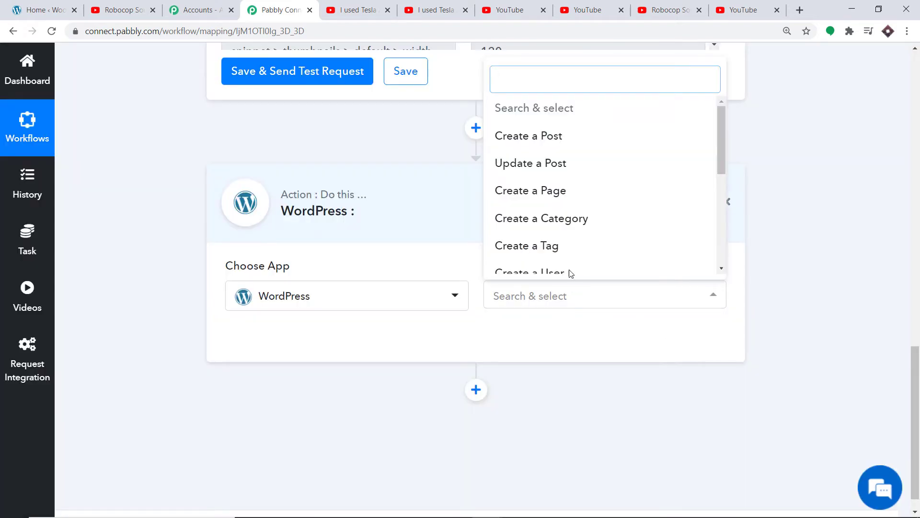
pyautogui.click(555, 139)
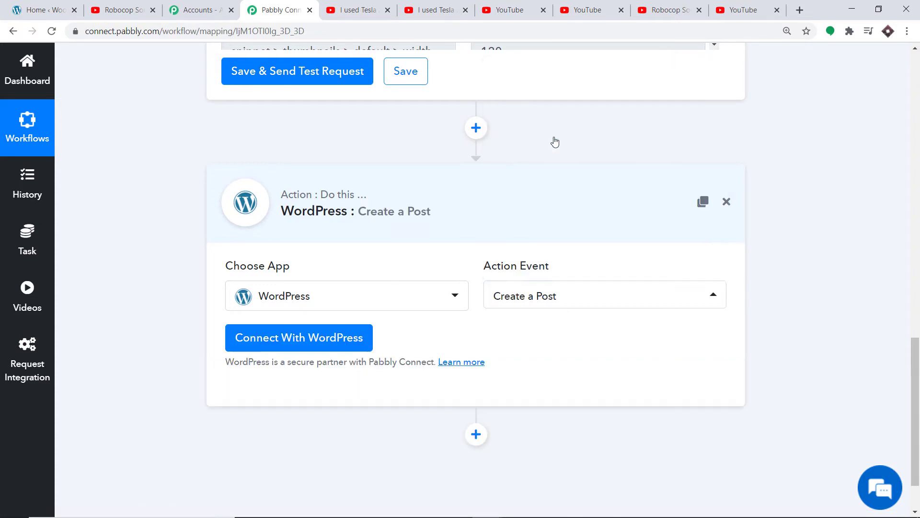
pyautogui.click(556, 300)
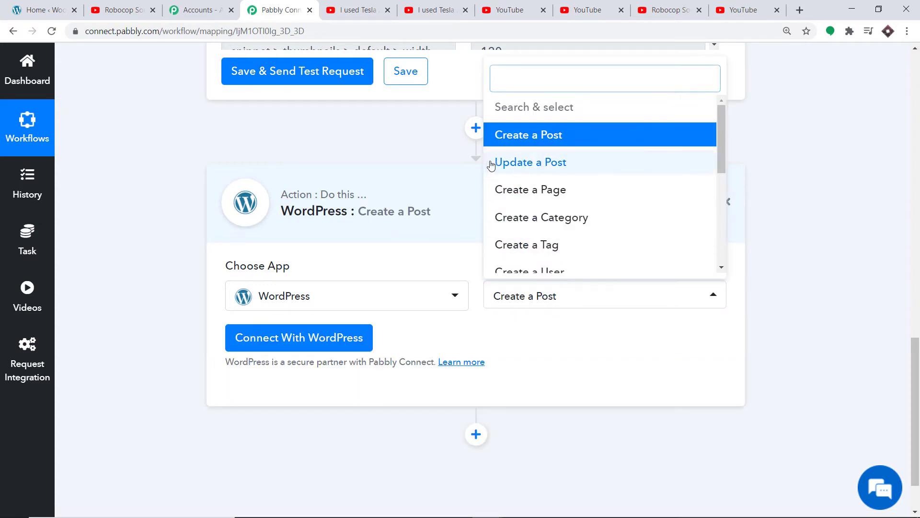
pyautogui.scroll(-1, 537, 223)
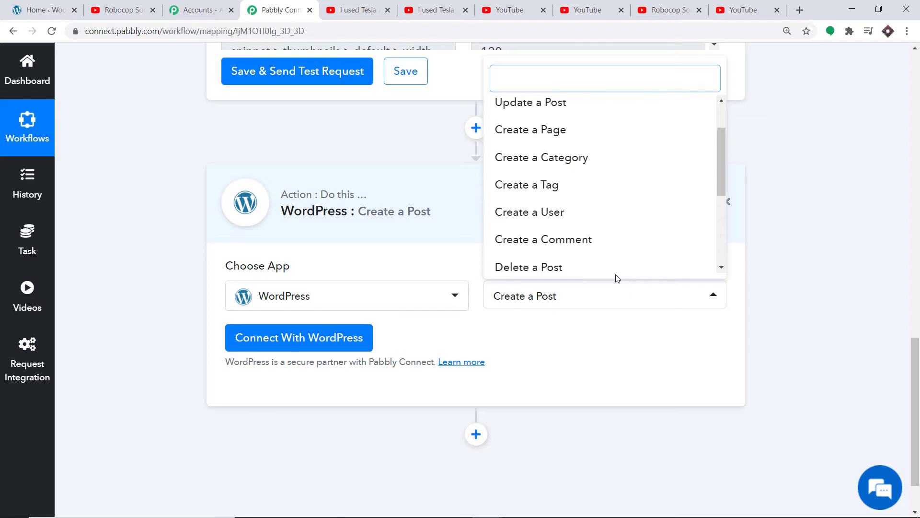
pyautogui.click(608, 356)
# - Start a WordPress connection with the site username and password, and download the Basic-Auth plugin zip
pyautogui.click(267, 341)
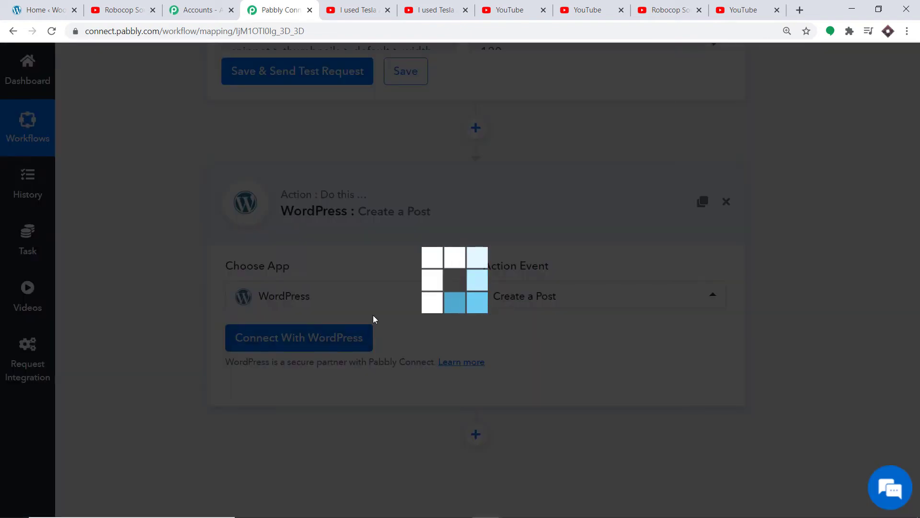
pyautogui.scroll(-4, 773, 215)
pyautogui.scroll(1, 678, 185)
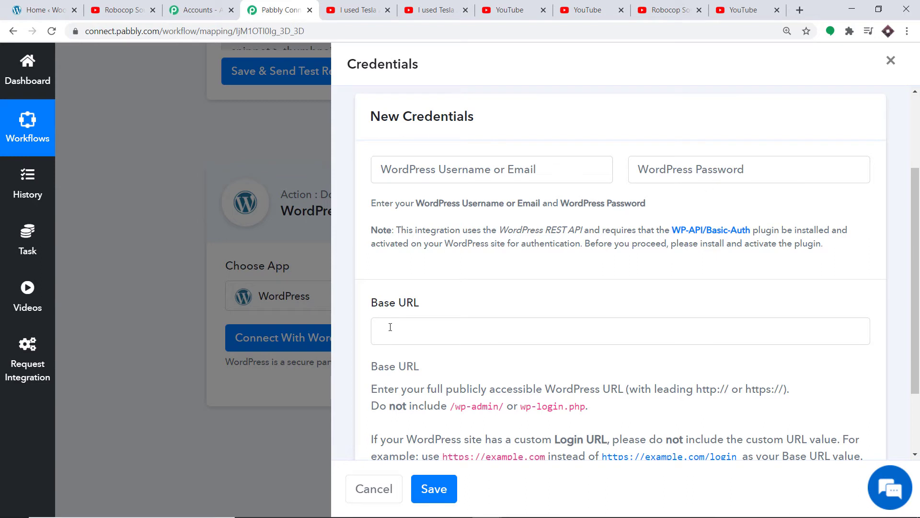
pyautogui.click(466, 175)
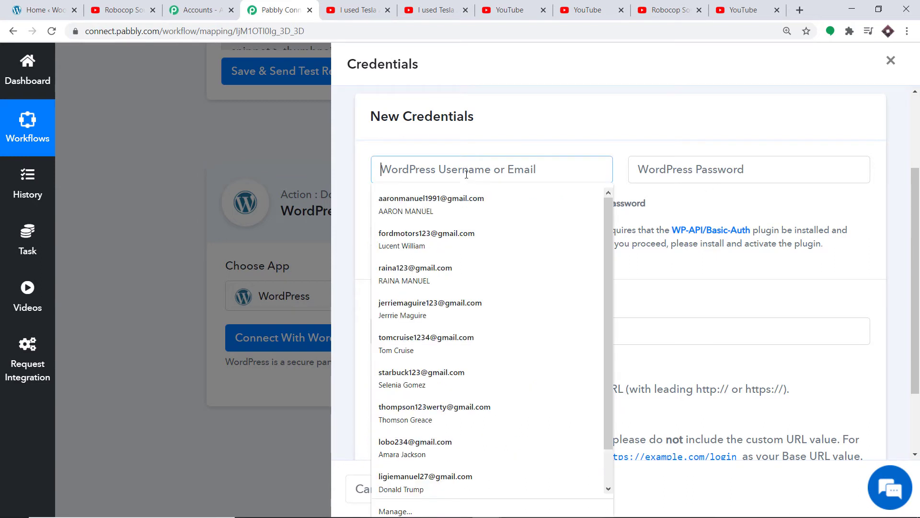
pyautogui.write('admin')
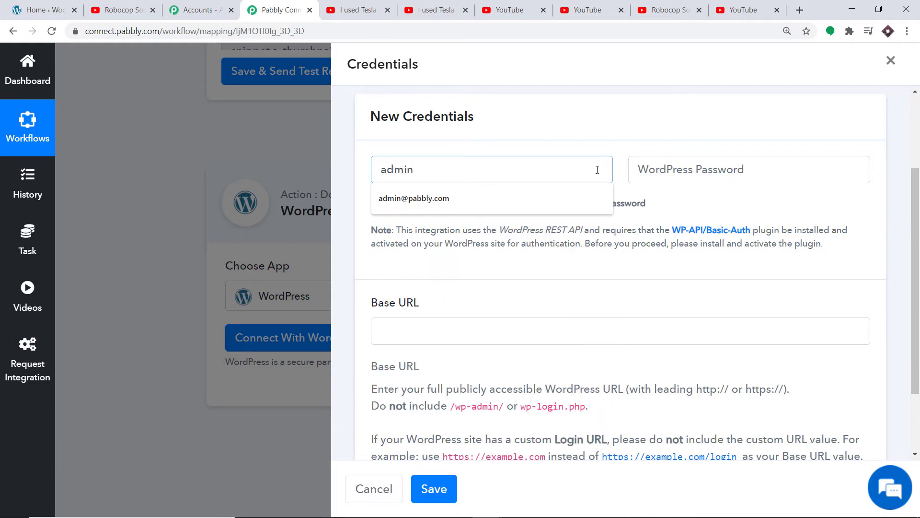
pyautogui.click(654, 159)
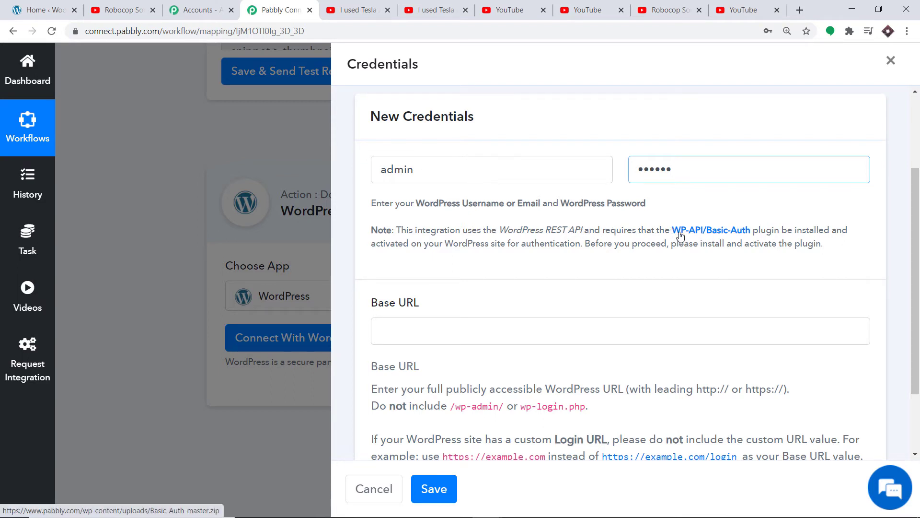
pyautogui.click(728, 233)
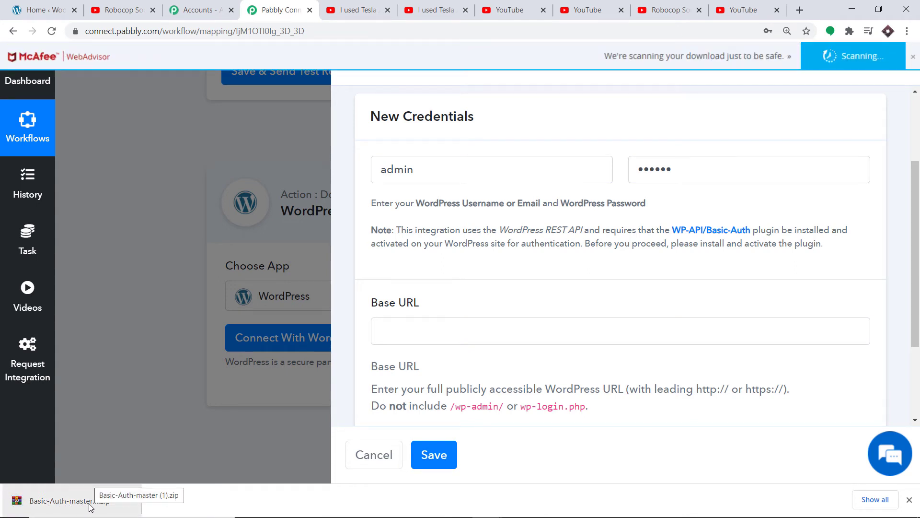
# - In WordPress admin, go to Plugins > Add New > Upload Plugin
pyautogui.click(46, 10)
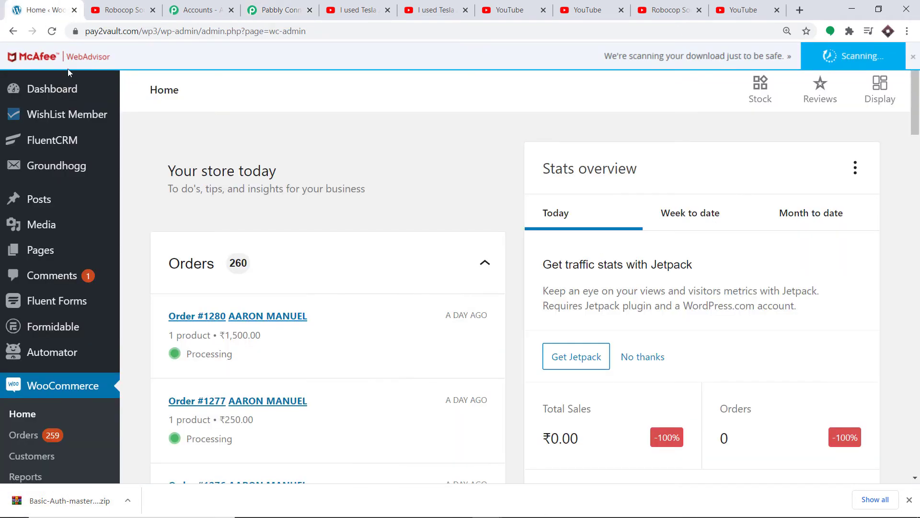
pyautogui.scroll(-3, 46, 355)
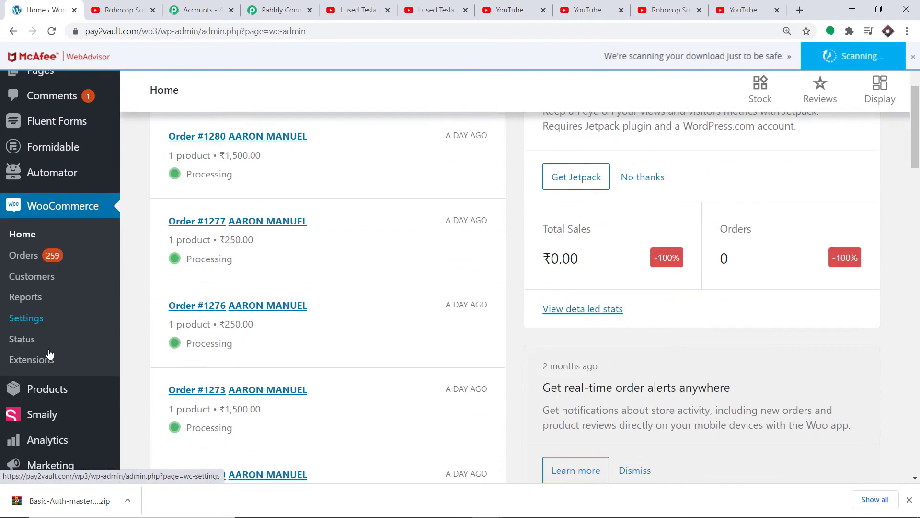
pyautogui.scroll(-4, 52, 345)
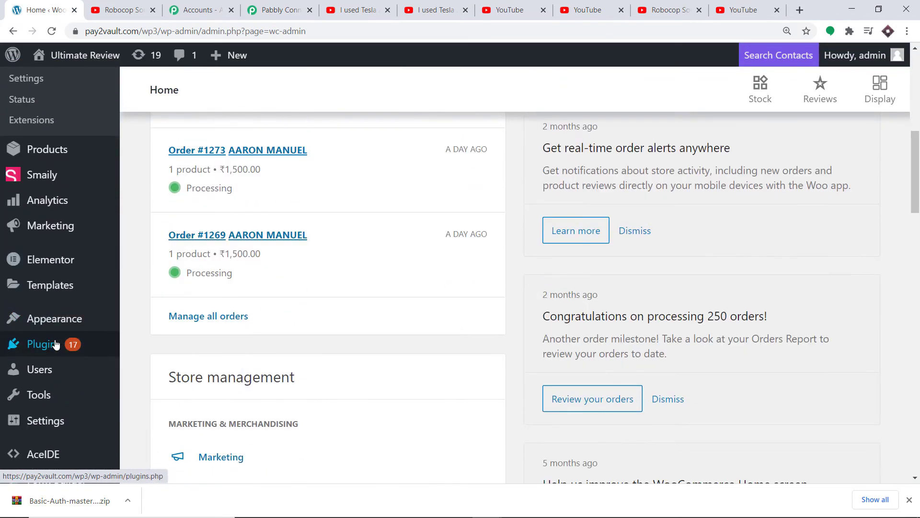
pyautogui.click(56, 344)
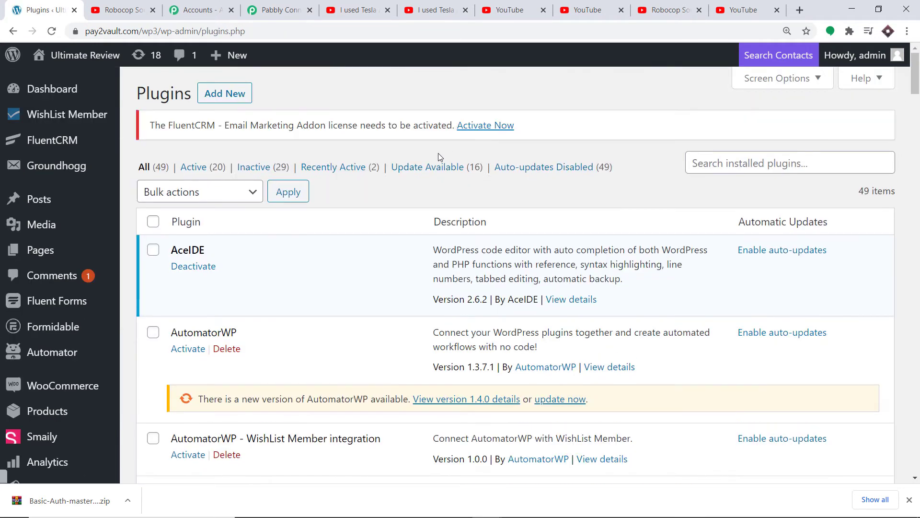
pyautogui.click(235, 98)
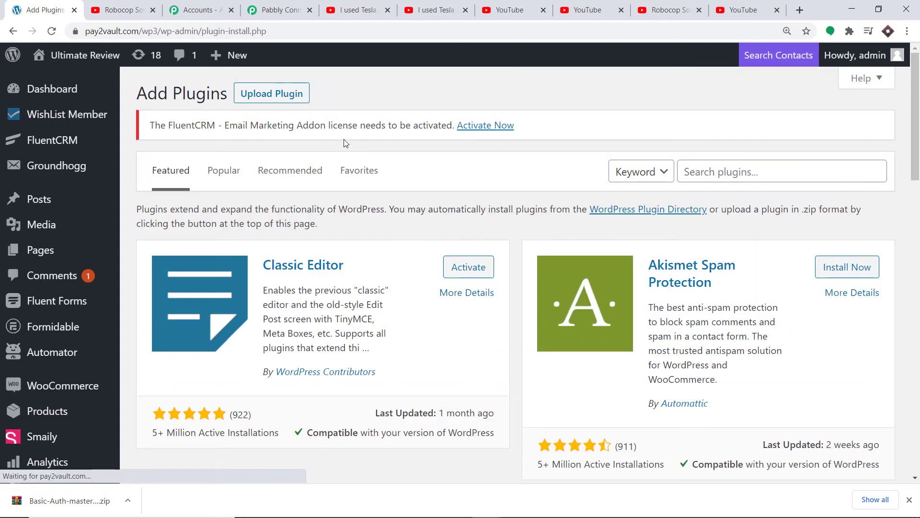
pyautogui.click(292, 95)
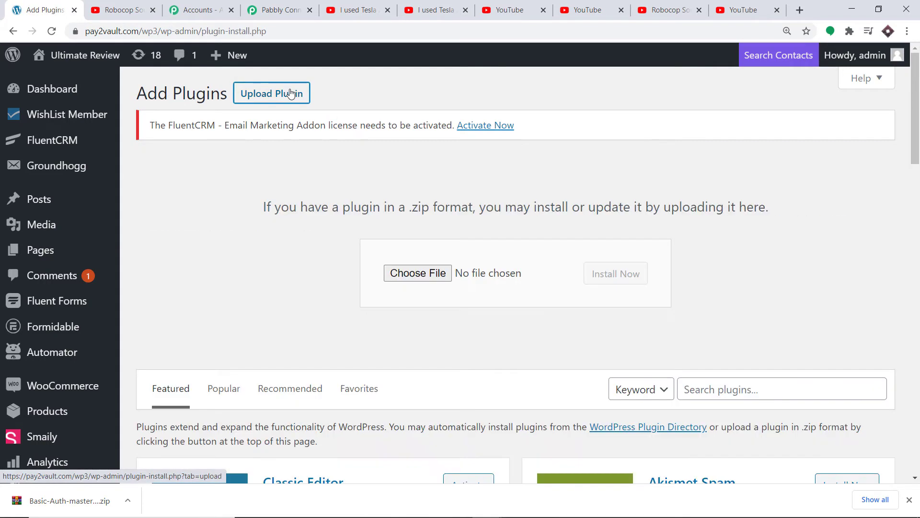
# - Upload and install the Basic-Auth-master zip from Quick access
pyautogui.click(437, 274)
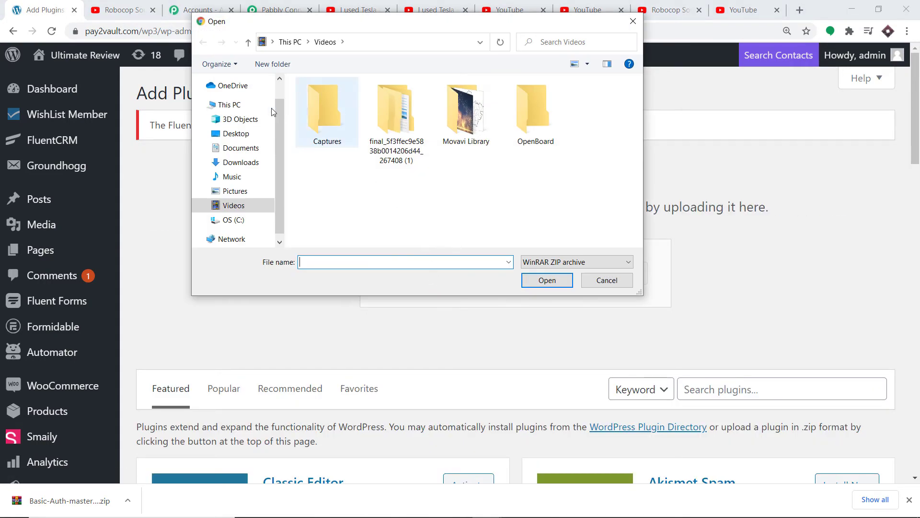
pyautogui.click(280, 90)
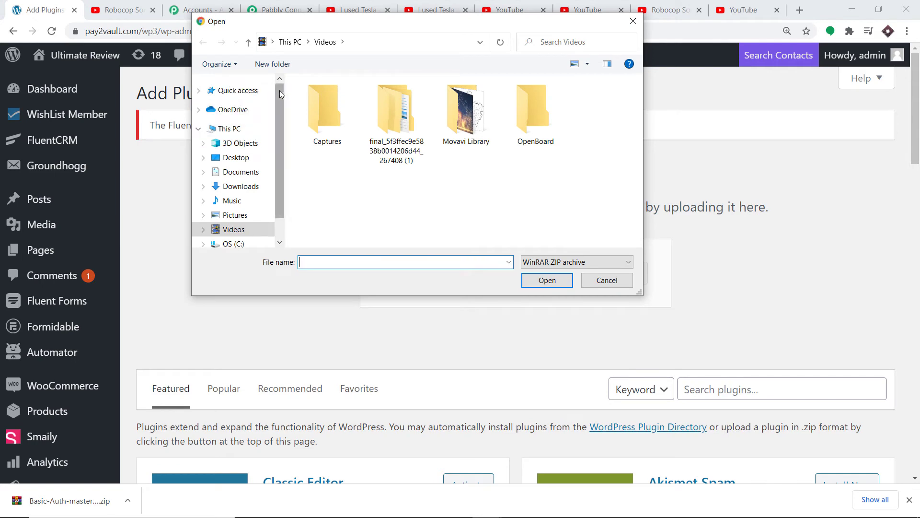
pyautogui.click(239, 91)
pyautogui.scroll(-3, 417, 165)
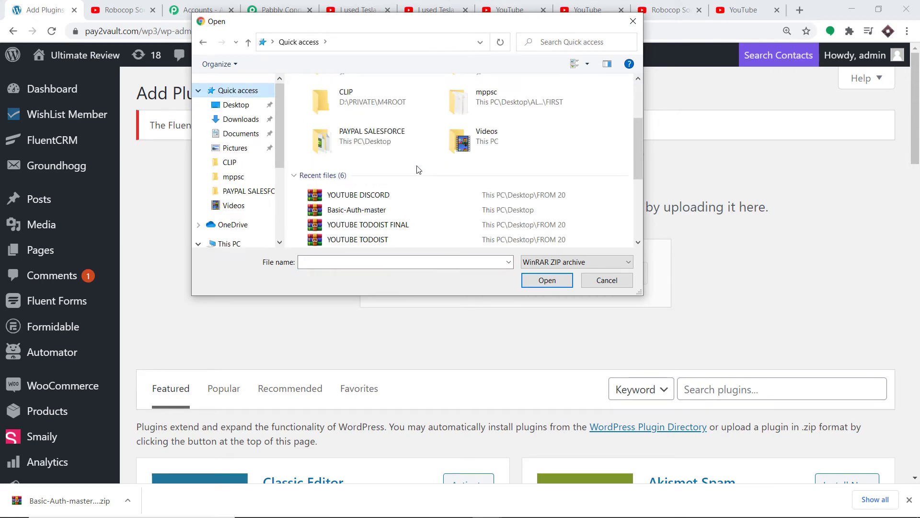
pyautogui.click(367, 210)
pyautogui.click(554, 283)
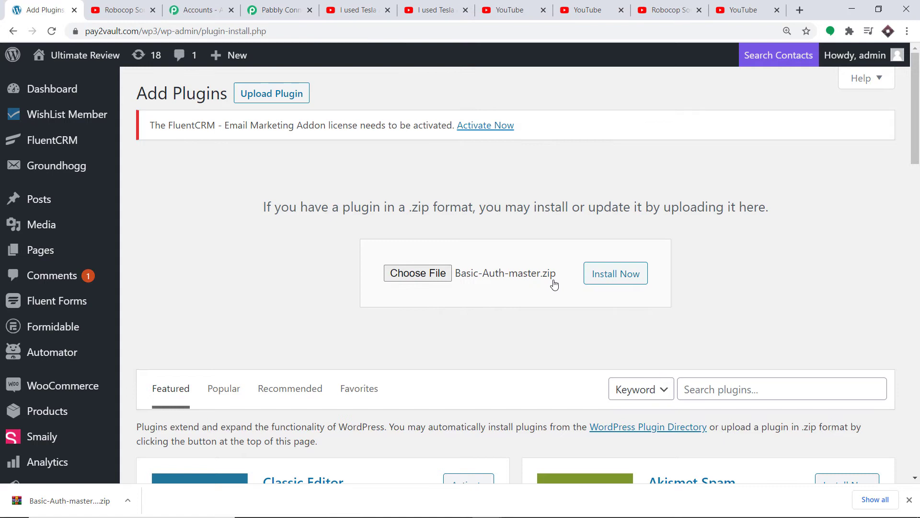
pyautogui.click(617, 276)
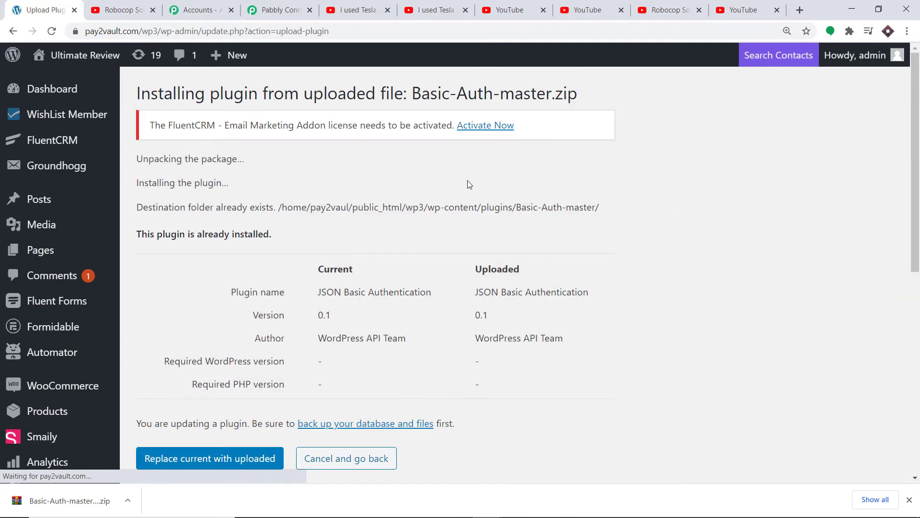
# - Cancel replacing the already installed plugin and return to the Pabbly Connect credentials form
pyautogui.scroll(-2, 468, 209)
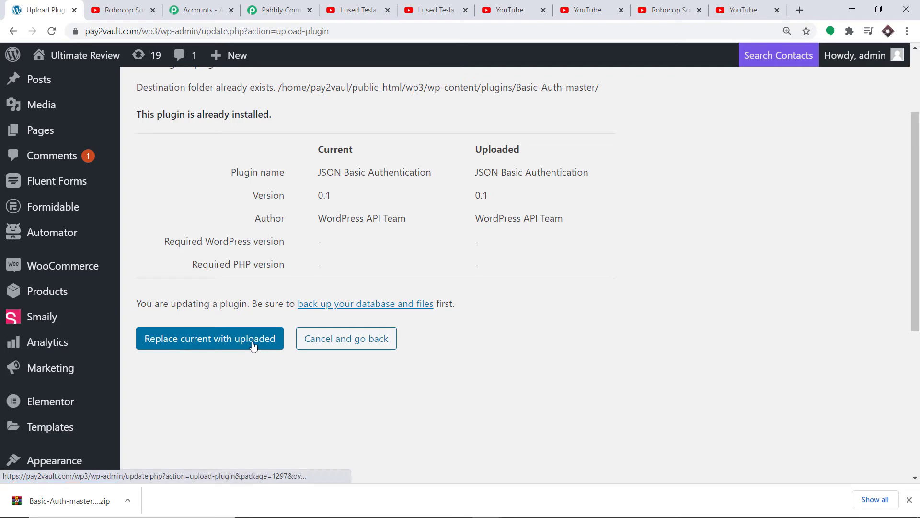
pyautogui.click(358, 343)
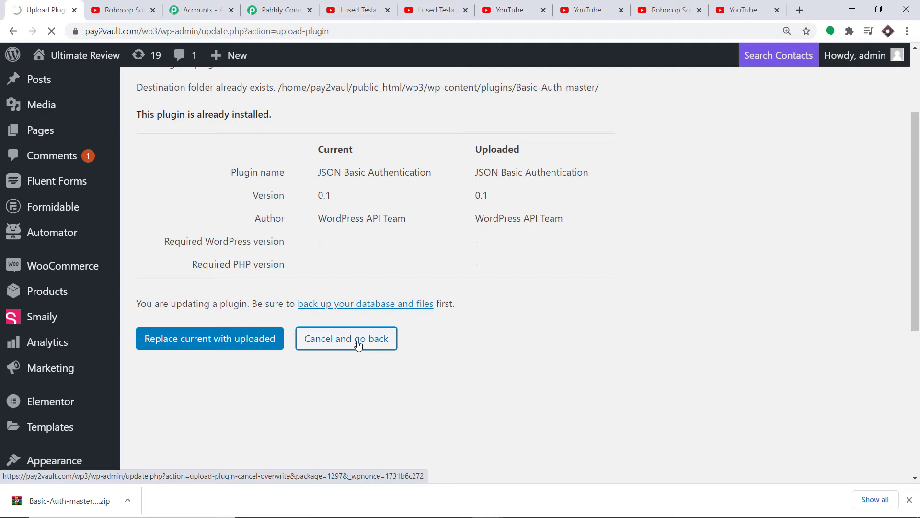
pyautogui.click(279, 9)
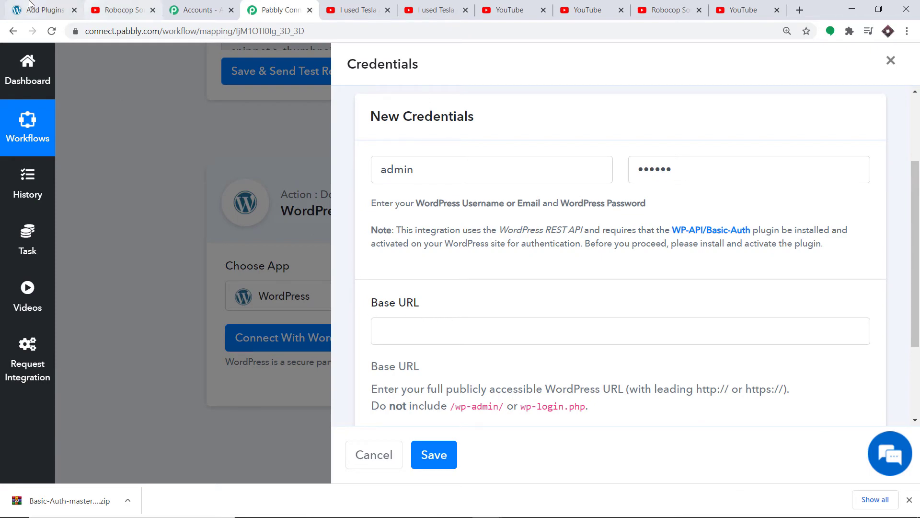
pyautogui.click(44, 9)
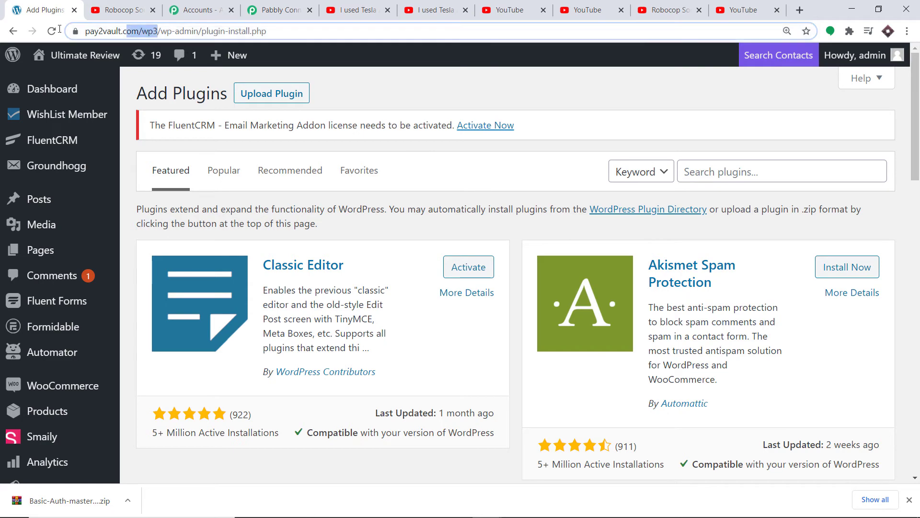
pyautogui.moveTo(85, 30); pyautogui.dragTo(184, 31)
pyautogui.rightClick(160, 31)
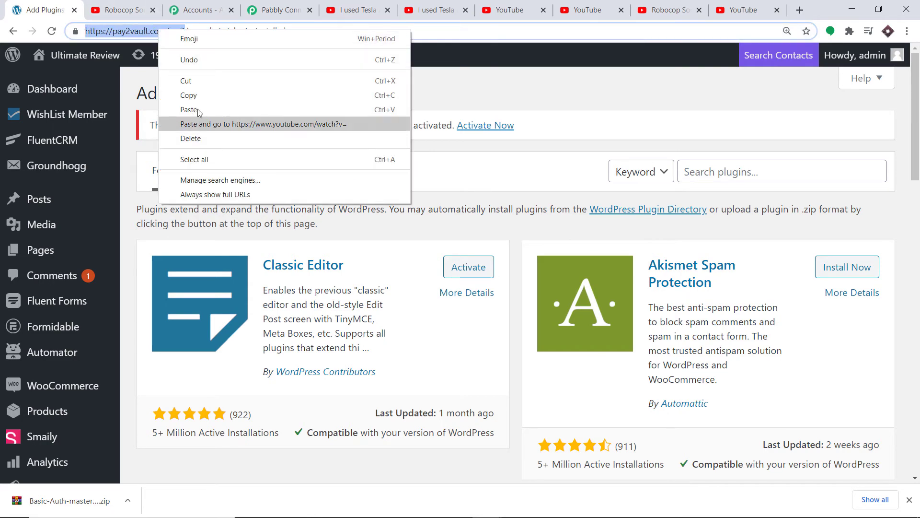
pyautogui.click(187, 95)
pyautogui.click(287, 12)
pyautogui.click(461, 326)
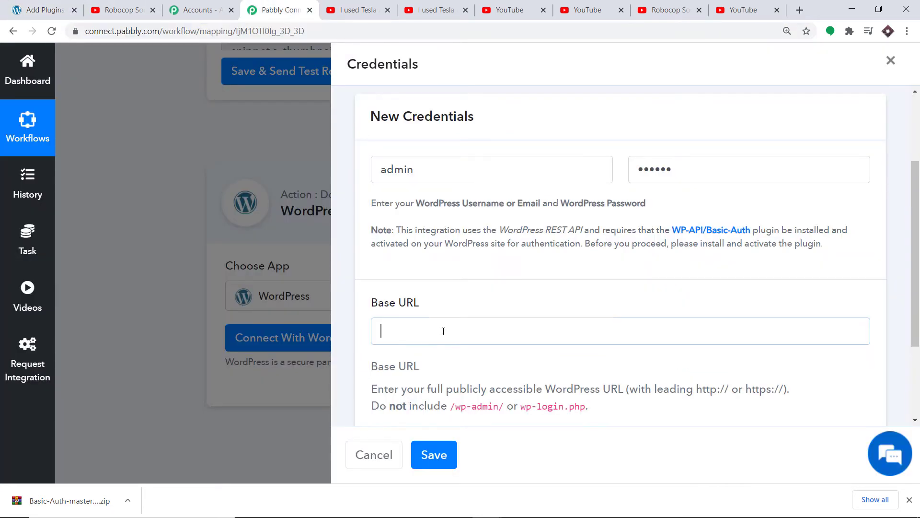
pyautogui.rightClick(461, 328)
pyautogui.click(493, 239)
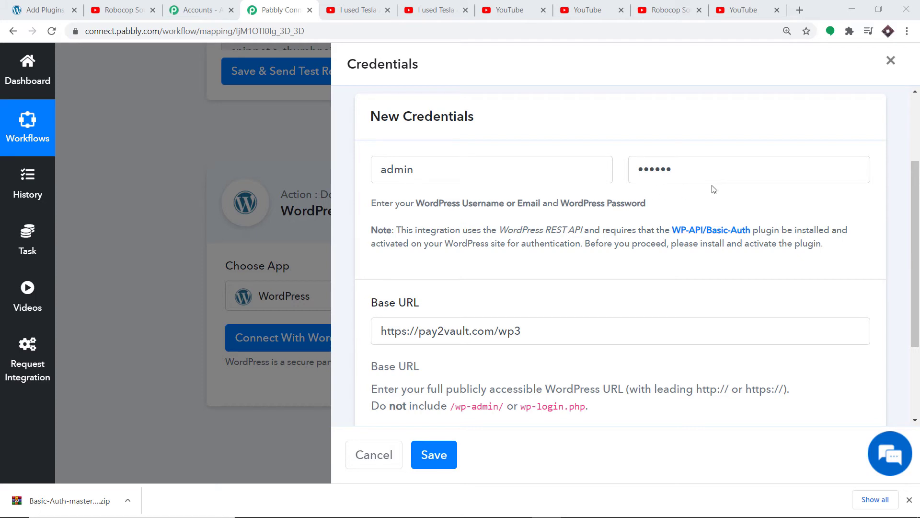
pyautogui.click(431, 450)
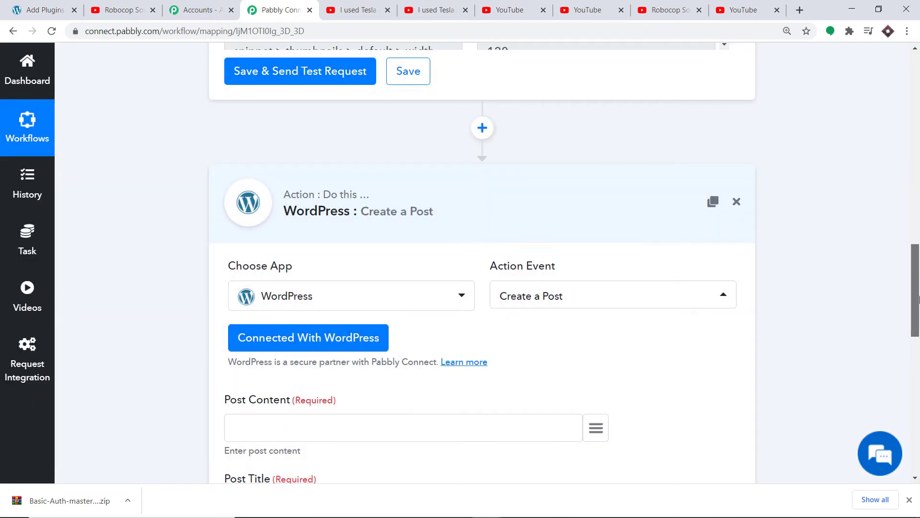
# - Map Post Title to '1. snippet > title : Robocop Soundtracks' from the trigger data
pyautogui.moveTo(919, 300); pyautogui.dragTo(919, 342)
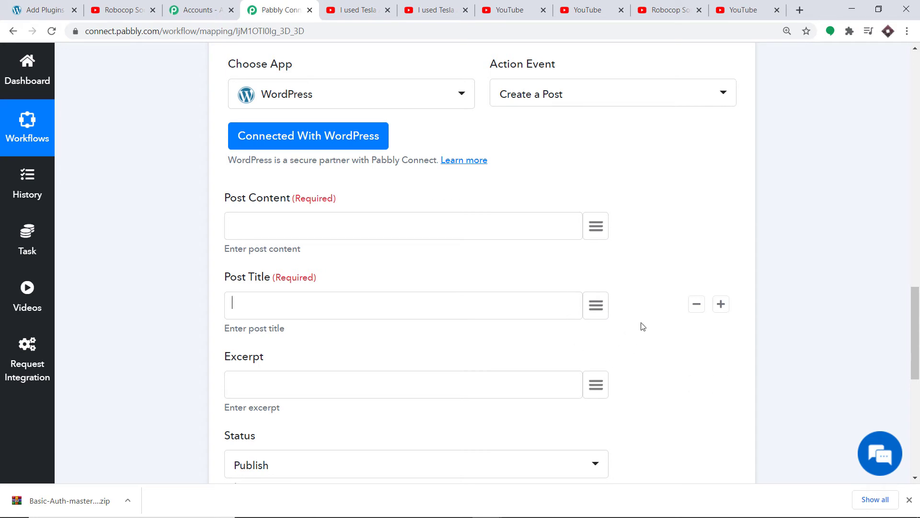
pyautogui.click(596, 305)
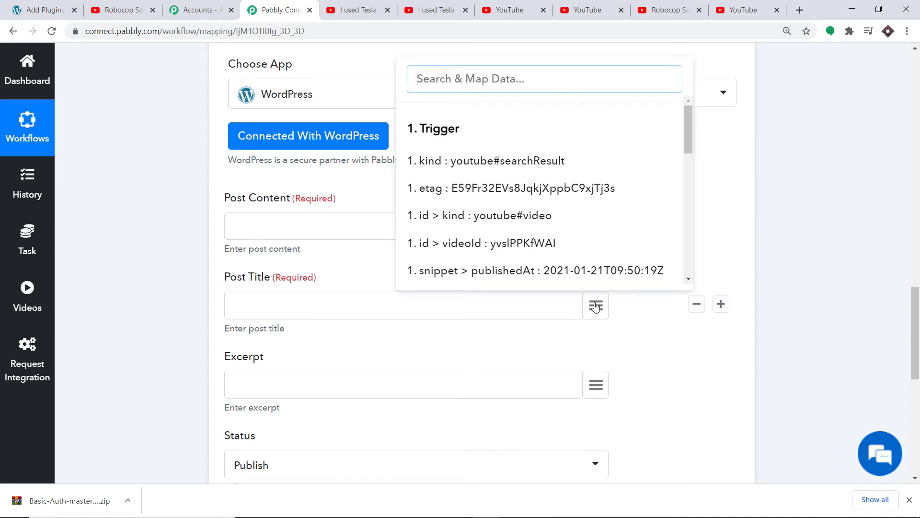
pyautogui.scroll(-3, 602, 225)
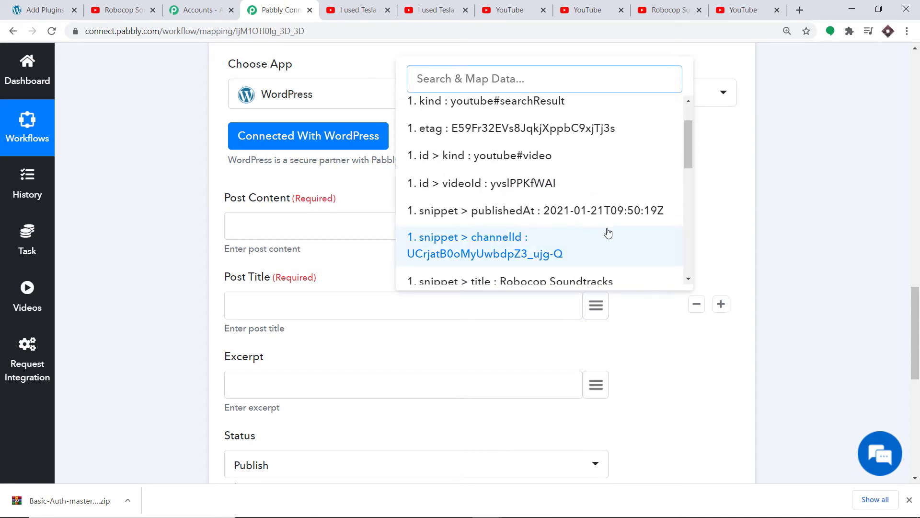
pyautogui.scroll(-6, 602, 225)
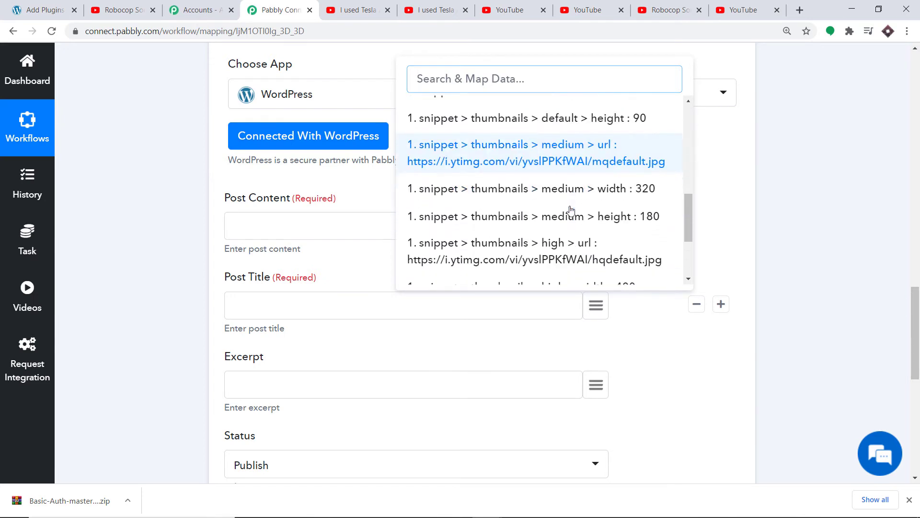
pyautogui.scroll(-2, 572, 208)
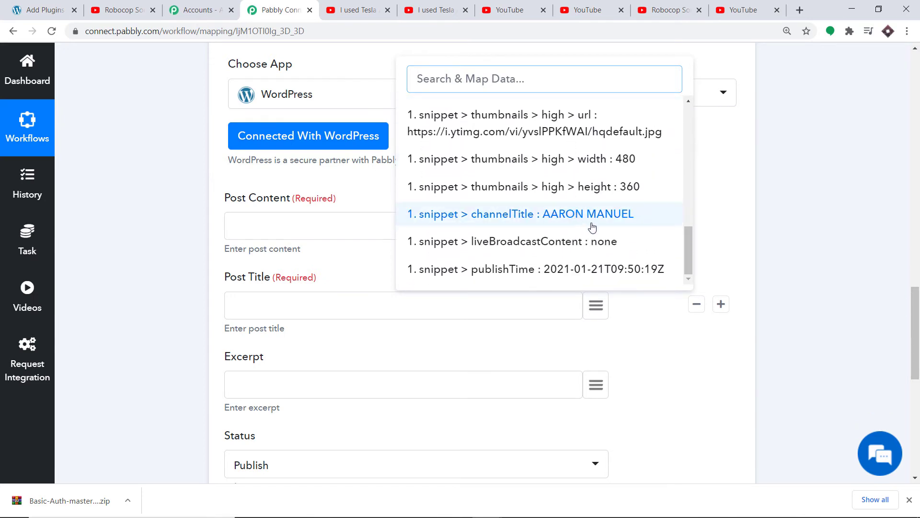
pyautogui.scroll(-1, 594, 230)
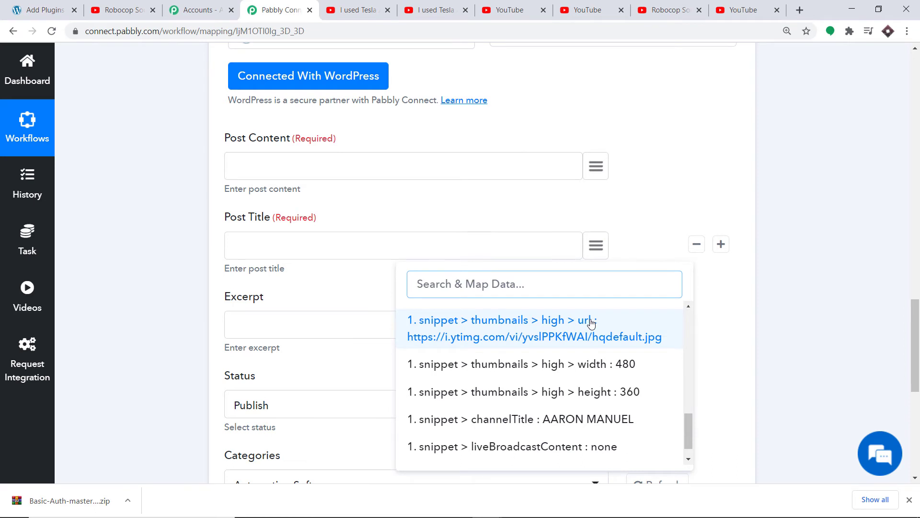
pyautogui.write('ro')
pyautogui.click(499, 356)
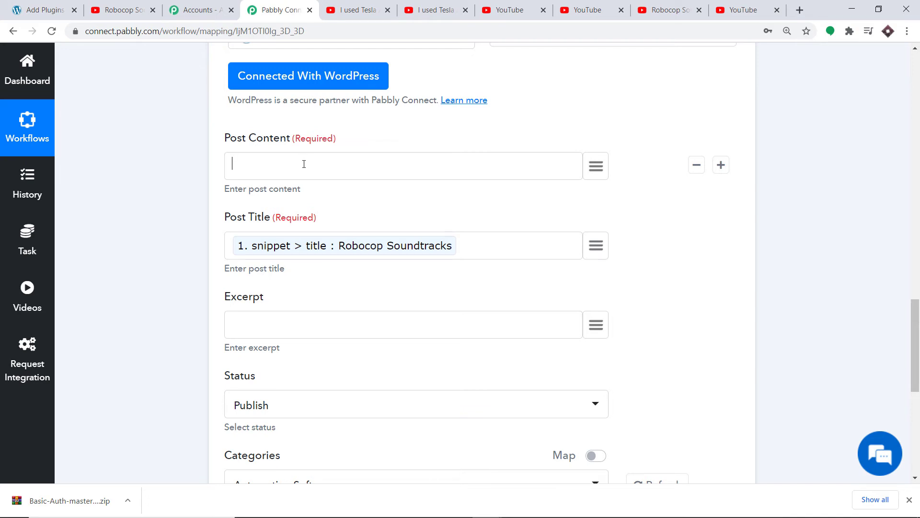
# - Start Post Content with 'A new awesome video has been uploaded and the title of the video is' plus the mapped title
pyautogui.write('A new awesome')
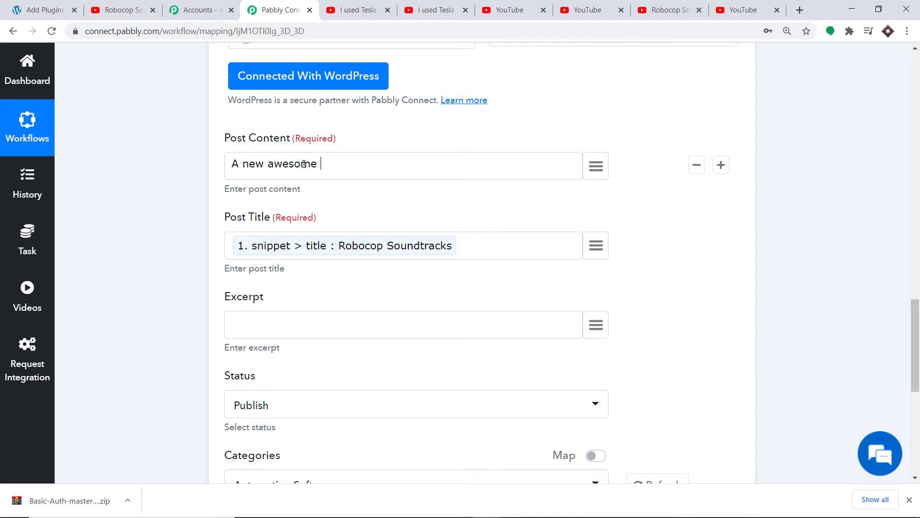
pyautogui.write(' video has been ')
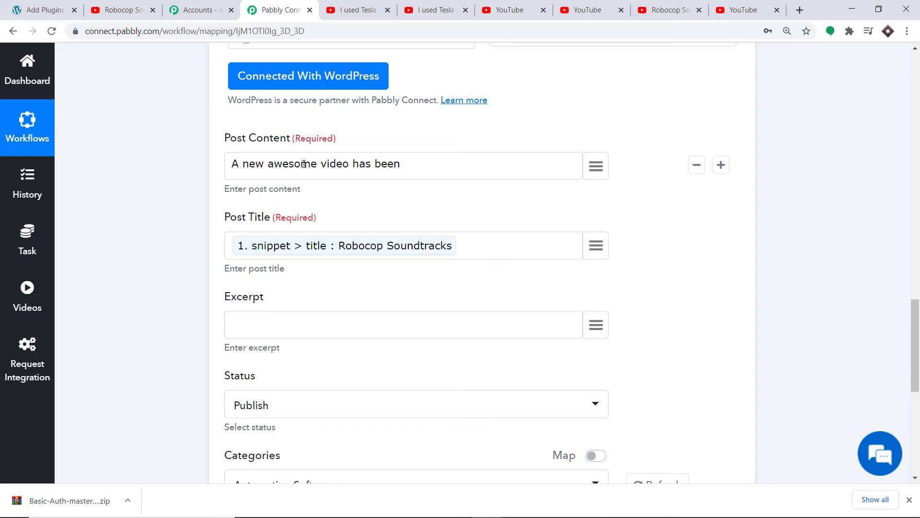
pyautogui.write('uploaded and the titl')
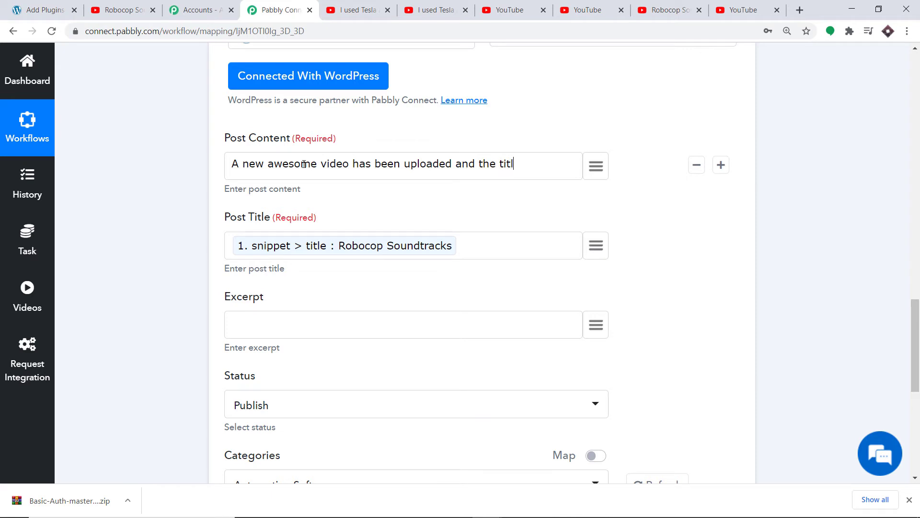
pyautogui.write('e of the video is')
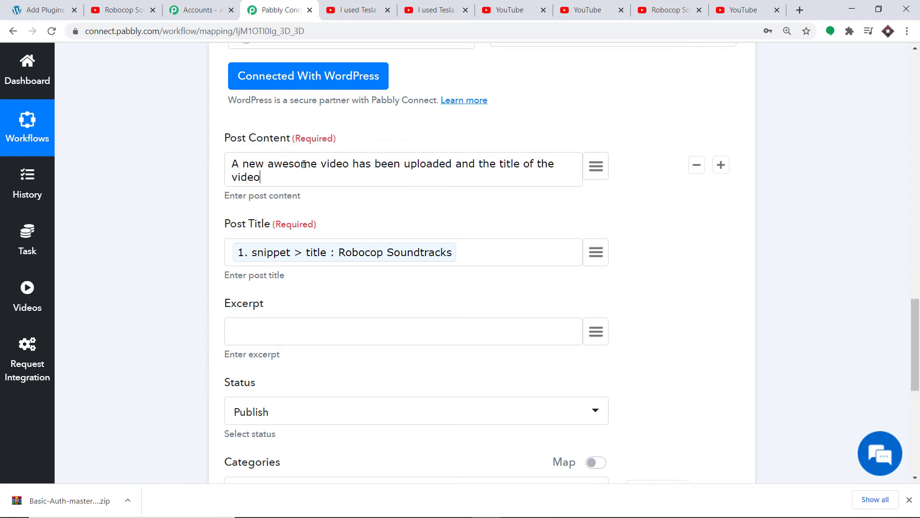
pyautogui.click(602, 172)
pyautogui.write('roboc')
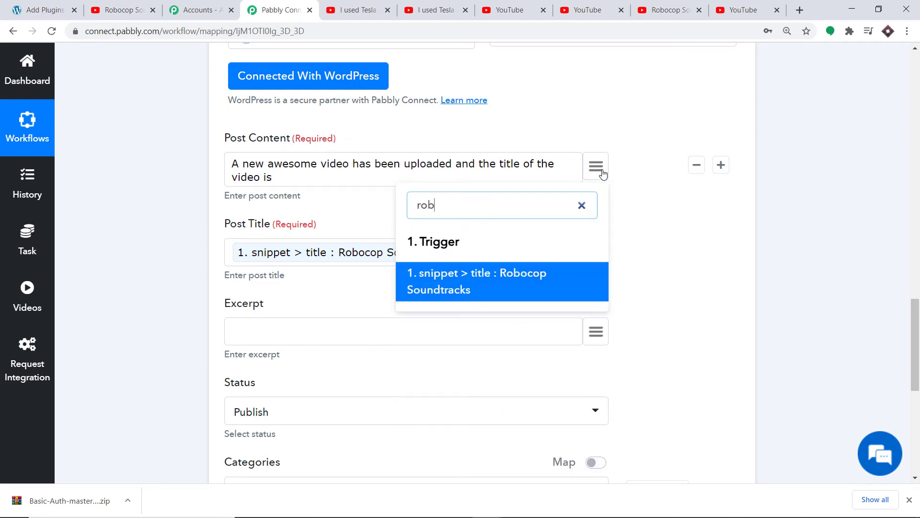
pyautogui.click(530, 269)
# - Append 'and it has been upload at' and the video's publishTime to Post Content
pyautogui.write('and')
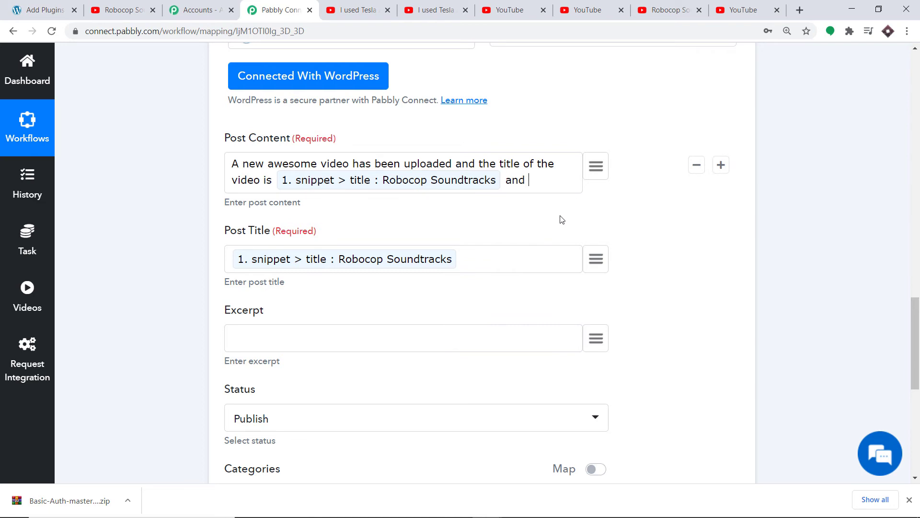
pyautogui.write(' it has been ')
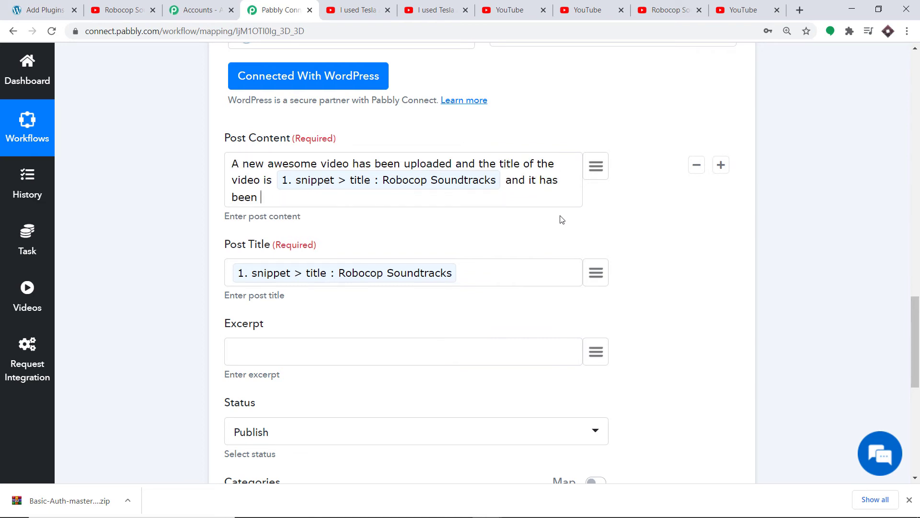
pyautogui.write('upload at')
pyautogui.click(596, 166)
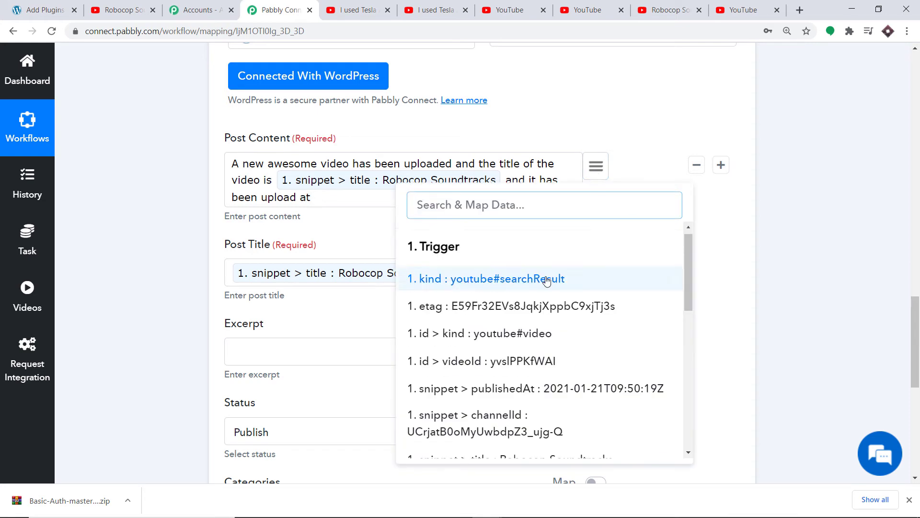
pyautogui.scroll(-2, 556, 328)
pyautogui.scroll(-8, 556, 328)
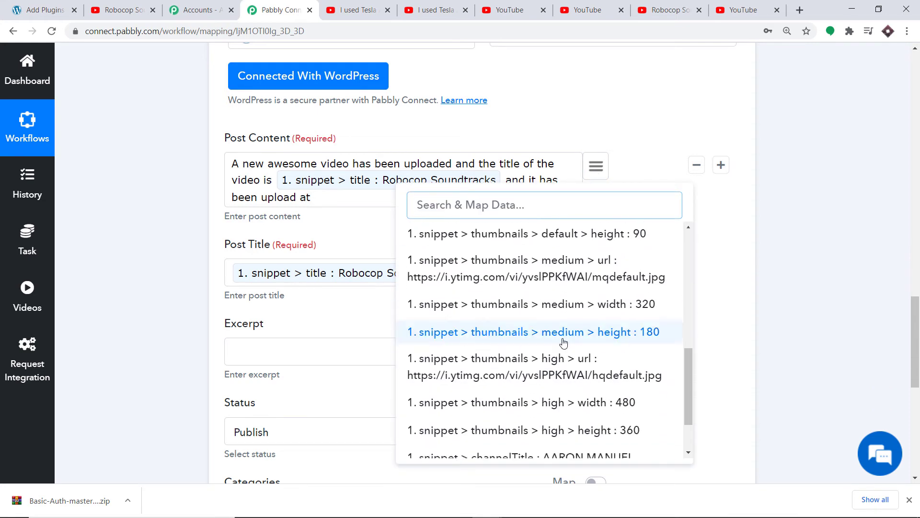
pyautogui.scroll(-1, 564, 341)
pyautogui.click(552, 441)
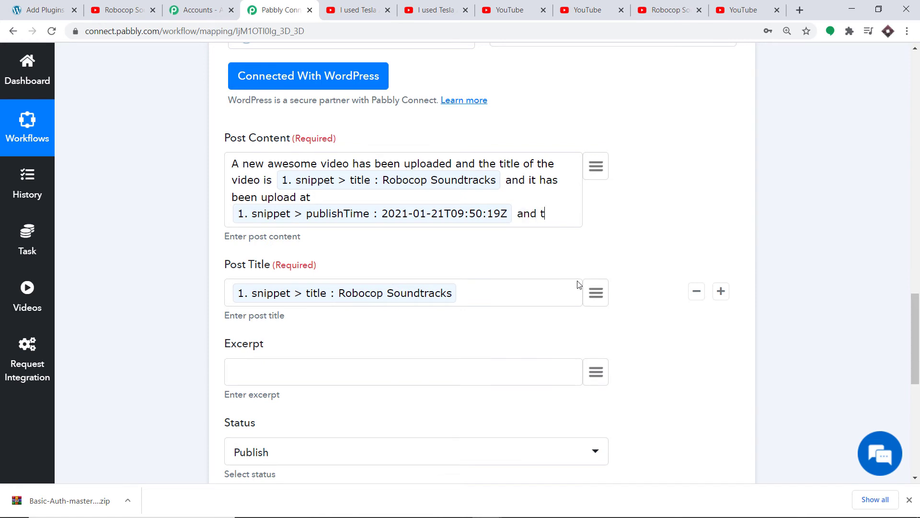
# - Append 'and the thumbnail widt' and the default thumbnail width field
pyautogui.write('and the thumbnai')
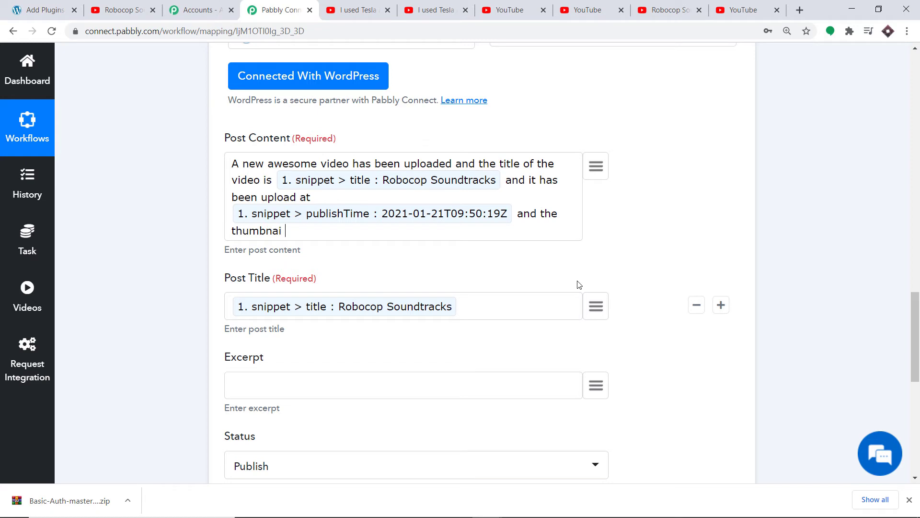
pyautogui.write('l width')
pyautogui.click(596, 166)
pyautogui.scroll(-2, 566, 280)
pyautogui.scroll(-3, 567, 281)
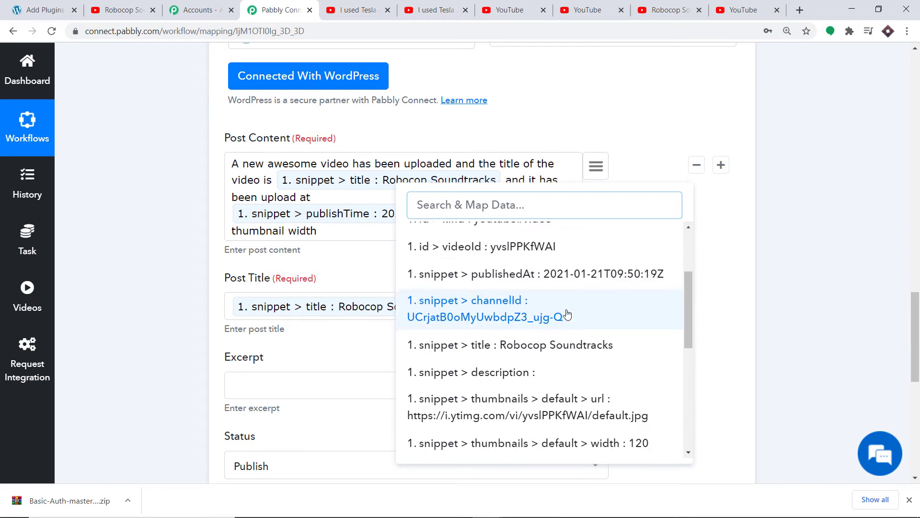
pyautogui.click(578, 329)
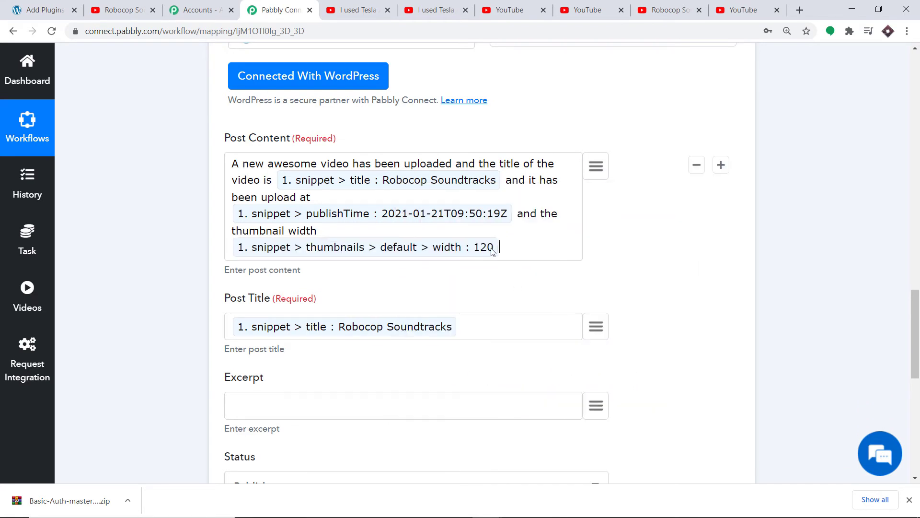
# - Append 'and thumbnail heigh t', the default thumbnail height field, and 'and this is the'
pyautogui.write('and thum')
pyautogui.write('bnail h')
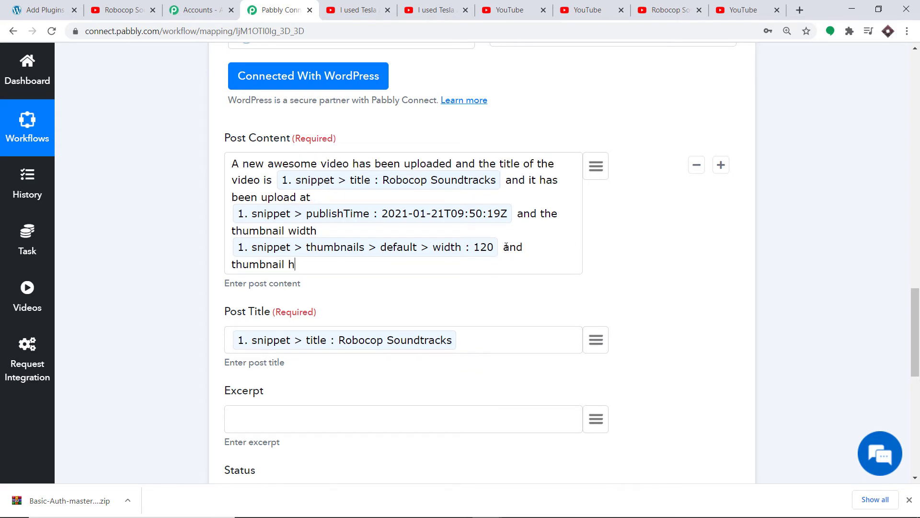
pyautogui.write('eigh t')
pyautogui.click(597, 174)
pyautogui.scroll(-5, 623, 304)
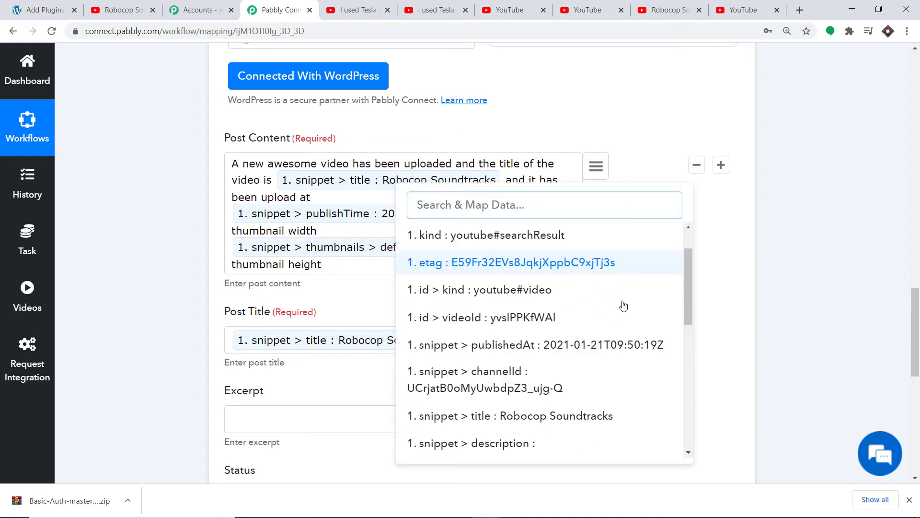
pyautogui.click(613, 353)
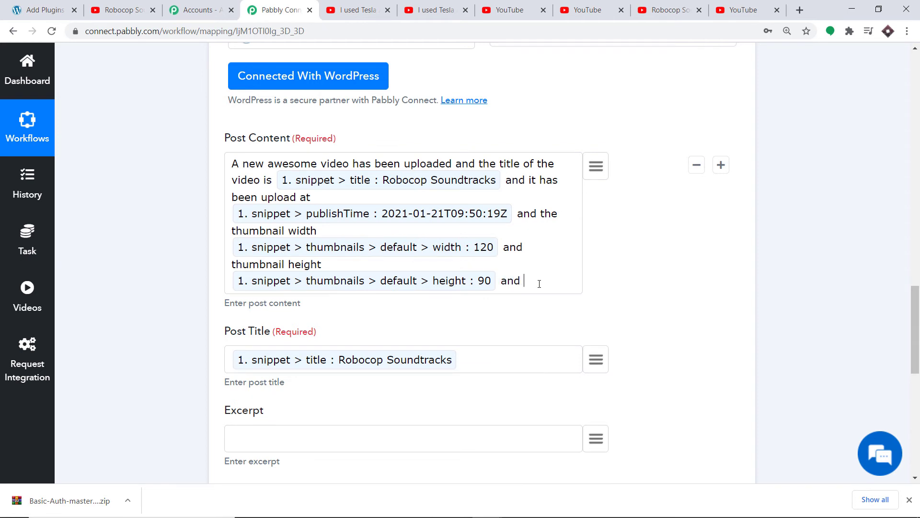
pyautogui.write('and this is the URL')
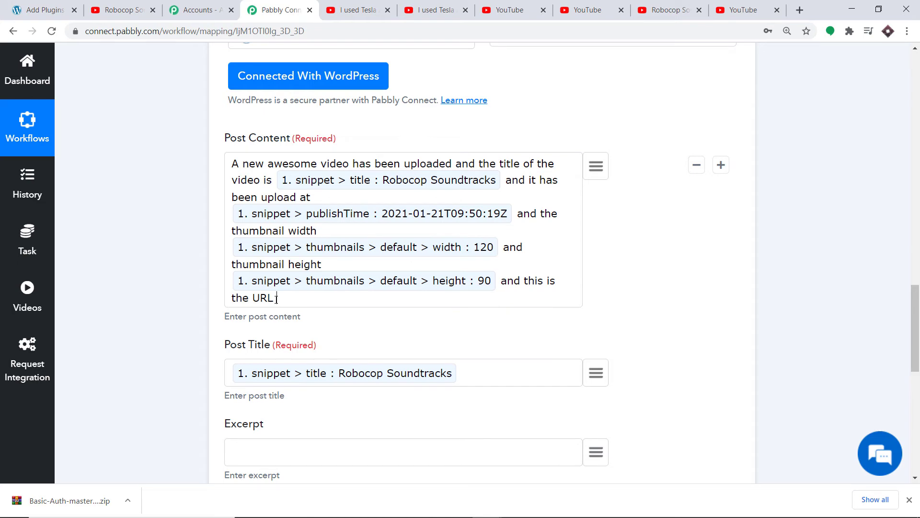
pyautogui.click(126, 9)
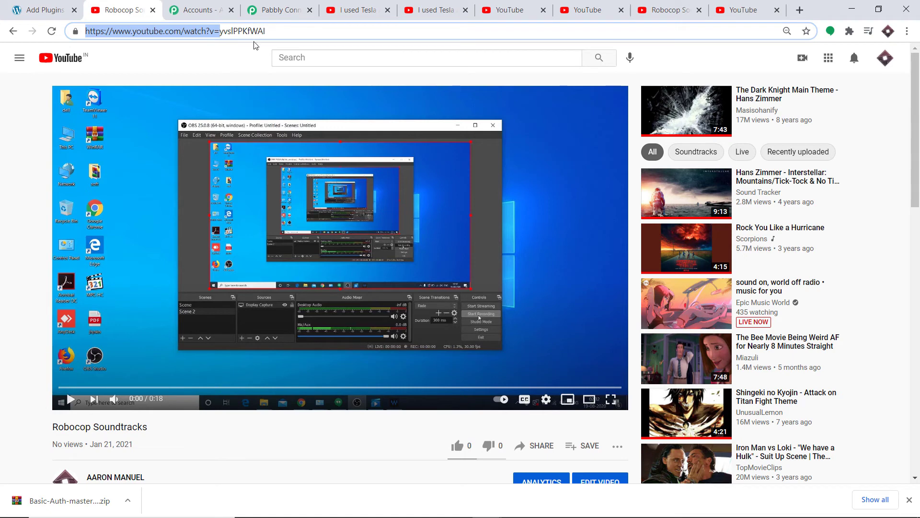
pyautogui.rightClick(180, 36)
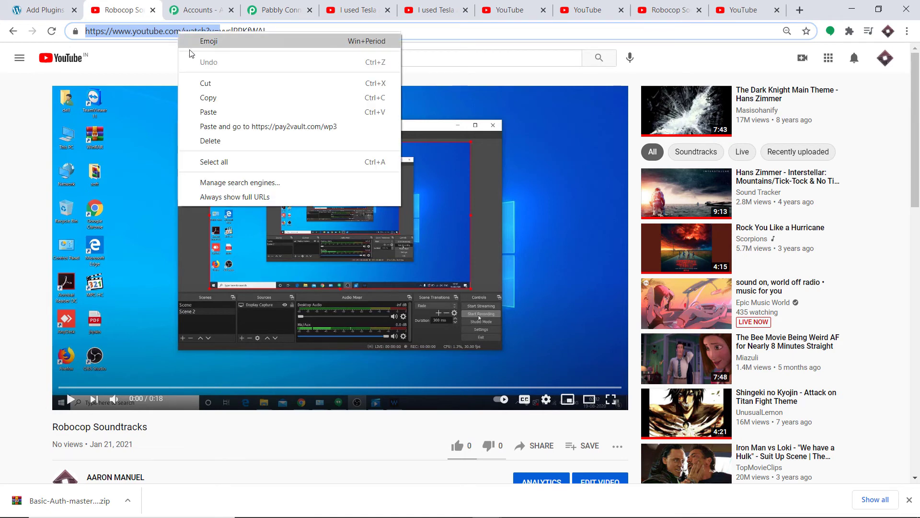
pyautogui.click(213, 100)
pyautogui.click(280, 4)
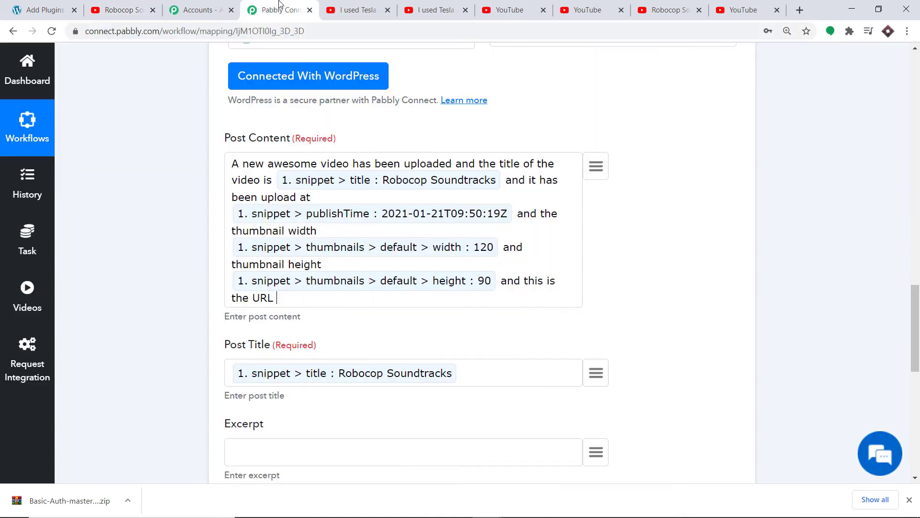
# - Append the watch URL prefix and the mapped id > videoId to the Post Content
pyautogui.hotkey('ctrl', 'v')
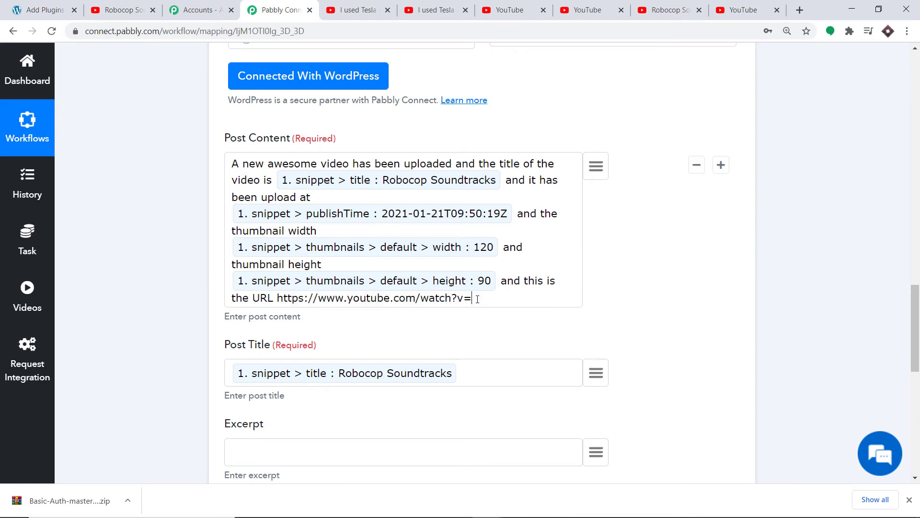
pyautogui.click(597, 171)
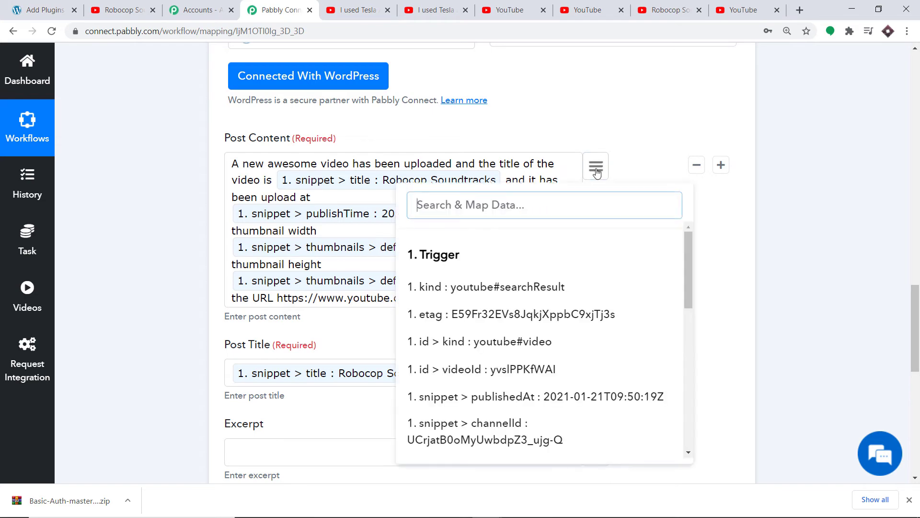
pyautogui.click(533, 371)
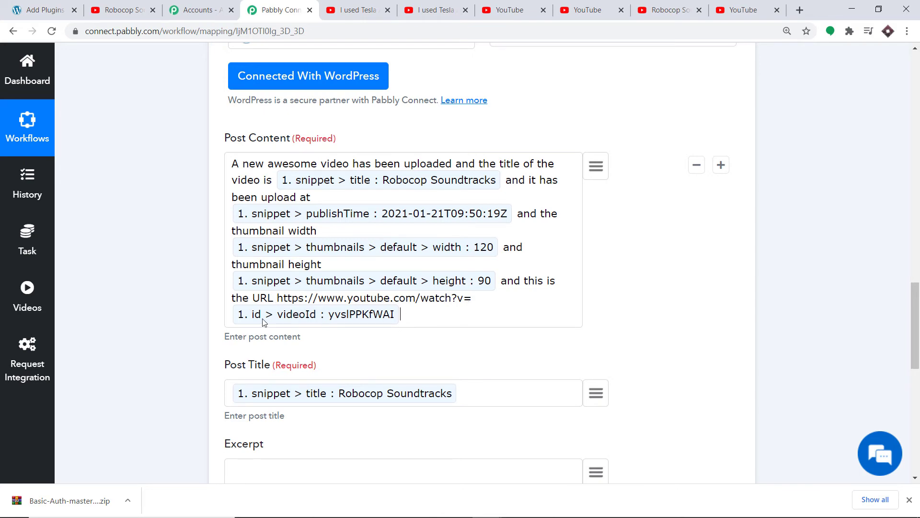
# - Set the post category to Uncategorized and the tag to testing
pyautogui.scroll(-2, 437, 331)
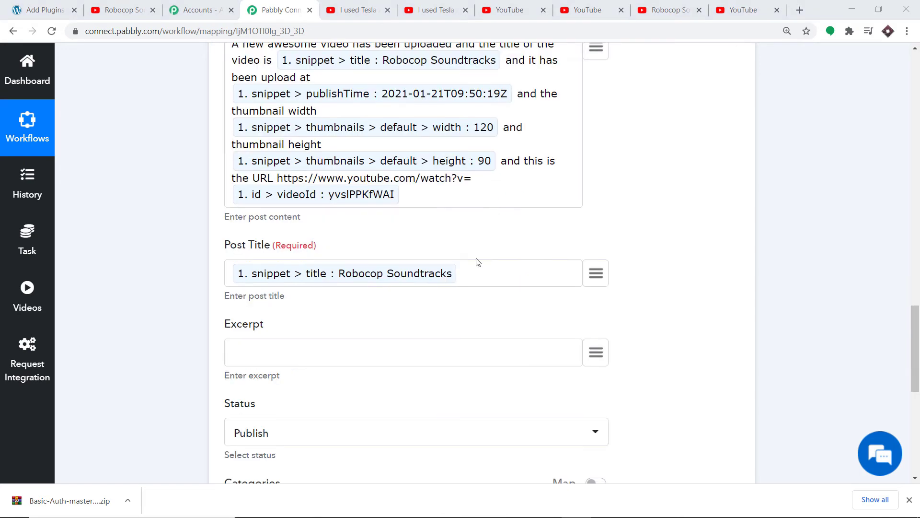
pyautogui.scroll(-2, 240, 317)
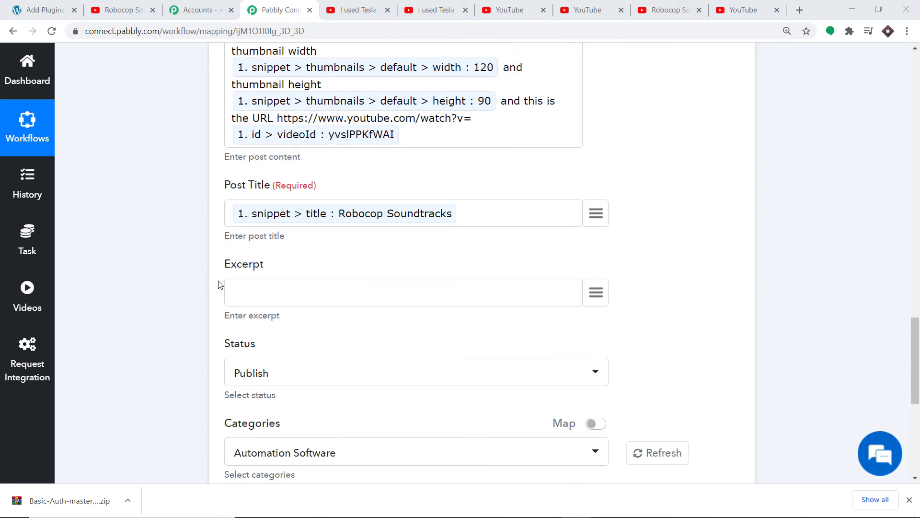
pyautogui.scroll(-3, 220, 284)
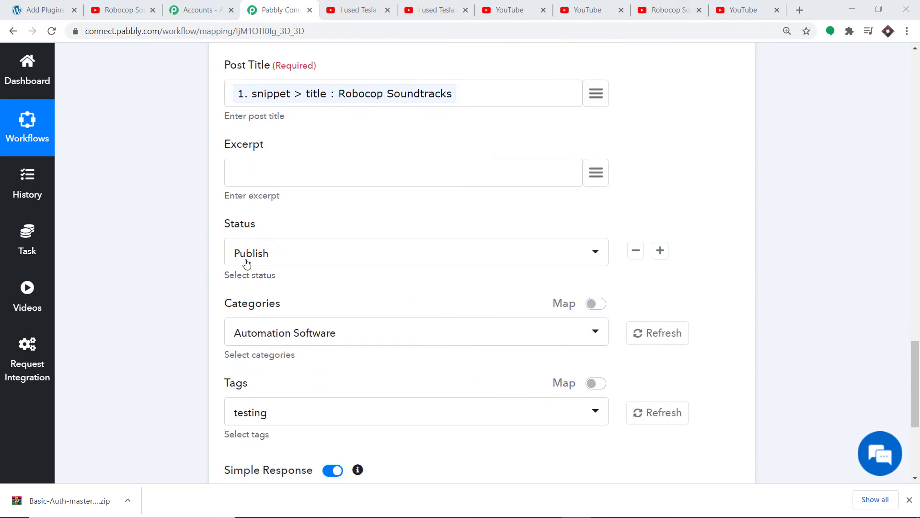
pyautogui.scroll(-1, 223, 256)
pyautogui.scroll(-1, 247, 259)
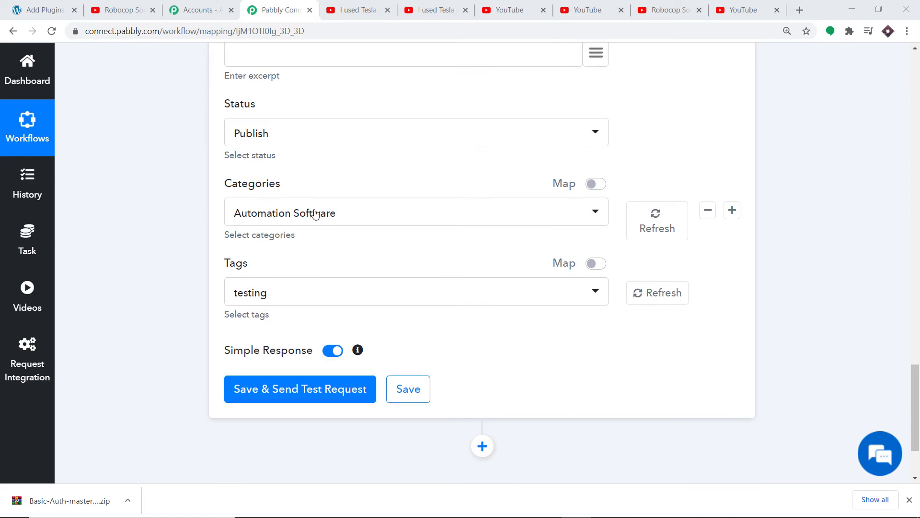
pyautogui.click(312, 214)
pyautogui.click(302, 360)
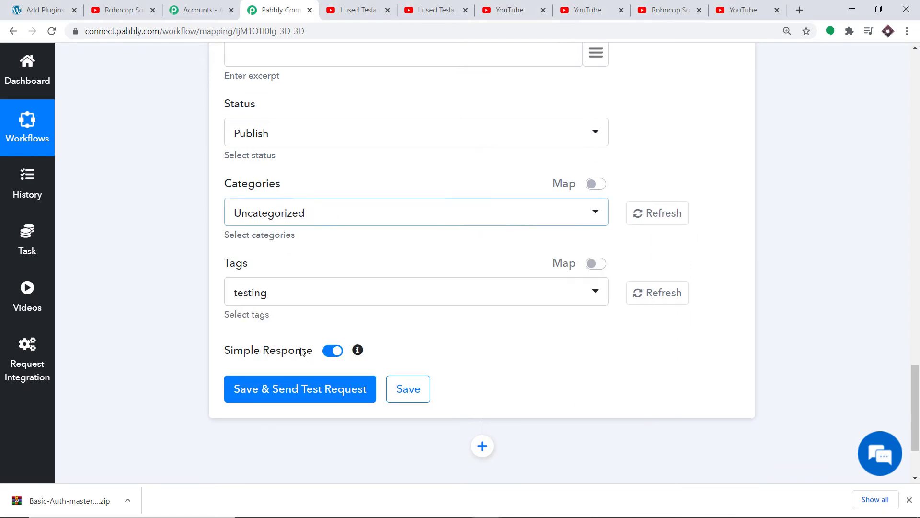
pyautogui.scroll(-1, 276, 217)
pyautogui.click(269, 240)
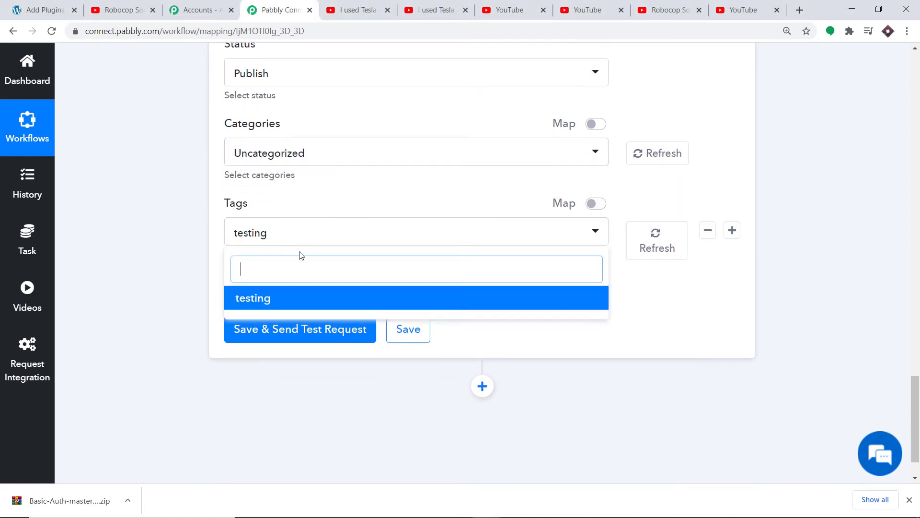
pyautogui.click(308, 300)
pyautogui.scroll(9, 355, 214)
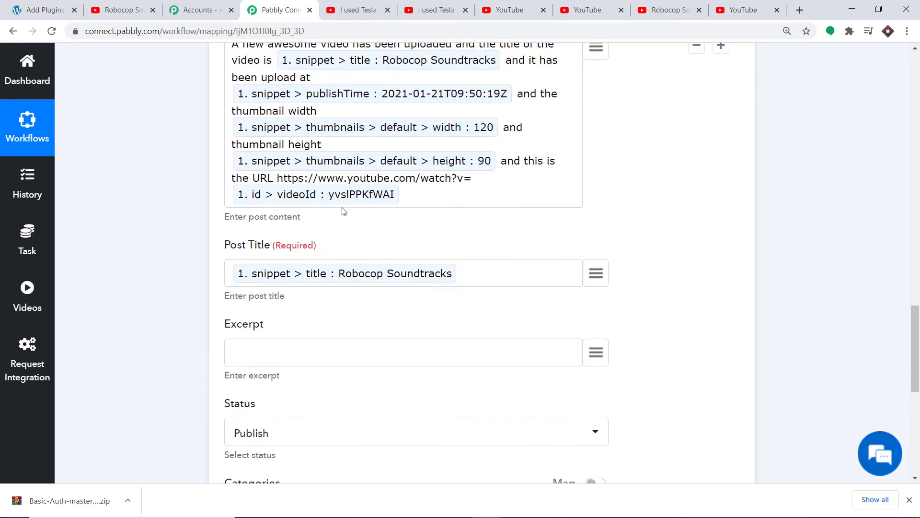
pyautogui.scroll(-9, 352, 195)
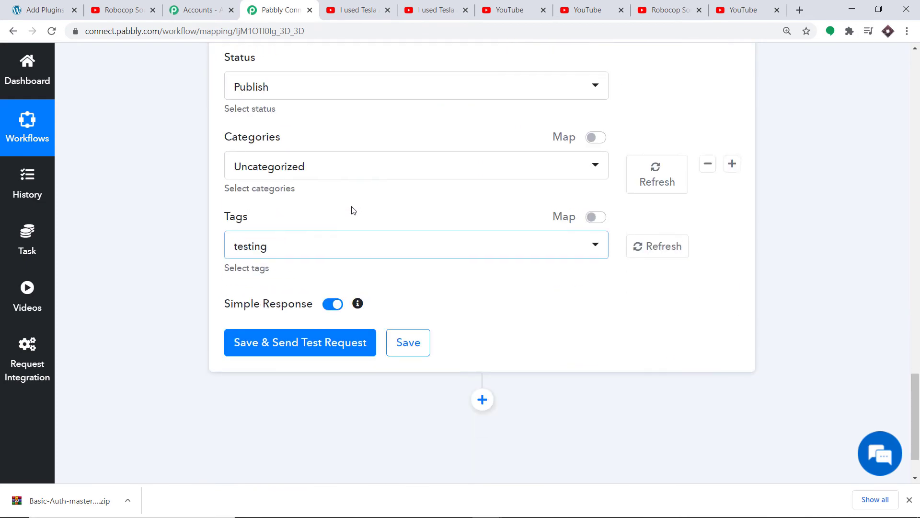
# - Save and send the test request, creating WordPress post 1298 'robocop-soundtracks', then go to WordPress admin
pyautogui.click(313, 330)
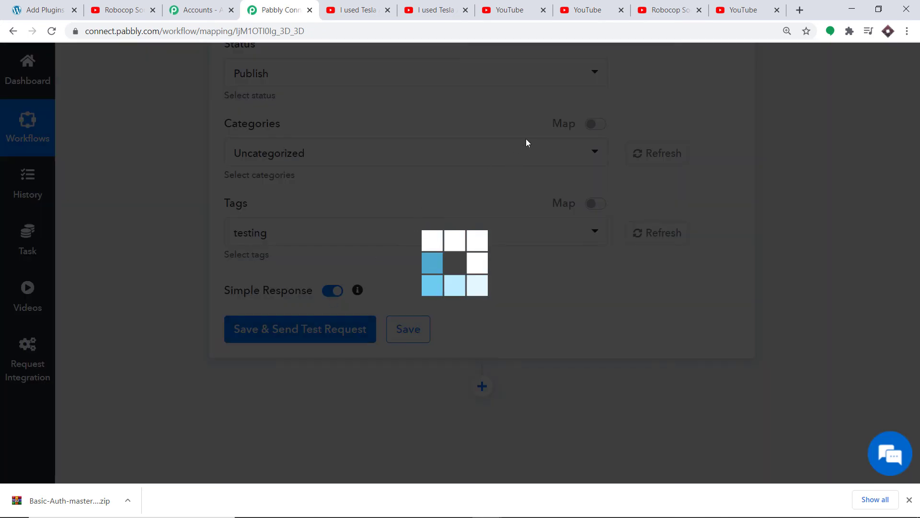
pyautogui.scroll(-3, 562, 264)
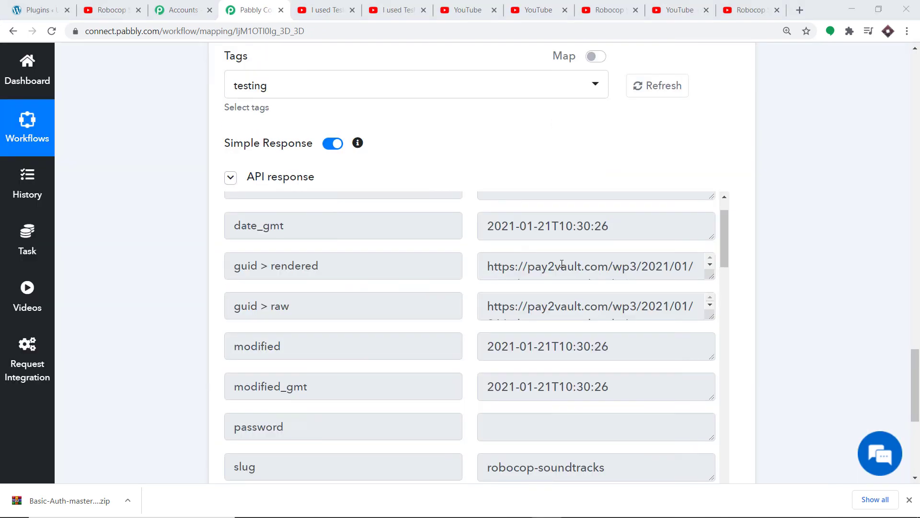
pyautogui.scroll(-1, 313, 244)
pyautogui.scroll(2, 346, 249)
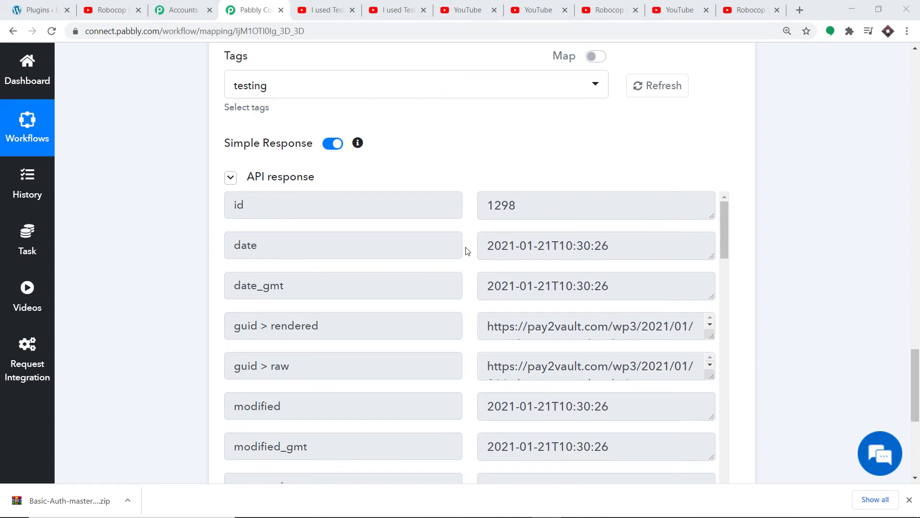
pyautogui.click(33, 9)
# - From Posts > All Posts, view the new Robocop Soundtracks post on the site
pyautogui.moveTo(53, 201)
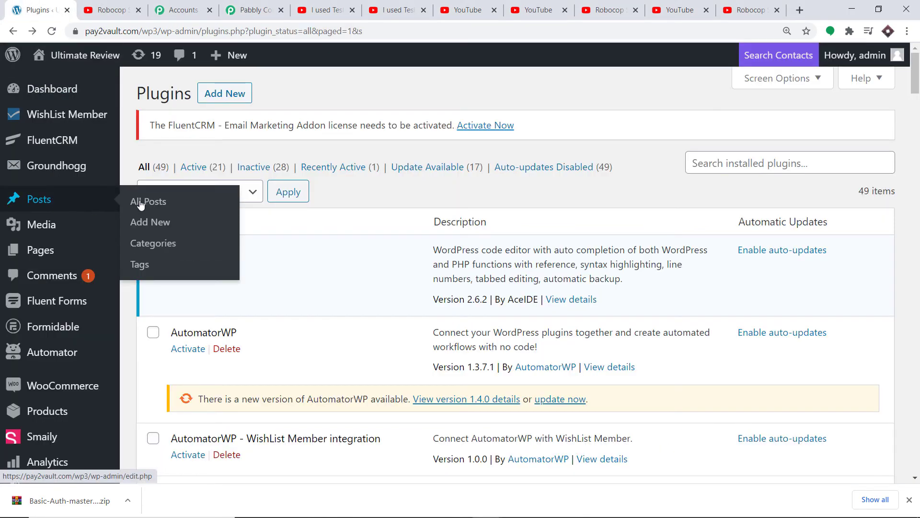
pyautogui.click(151, 199)
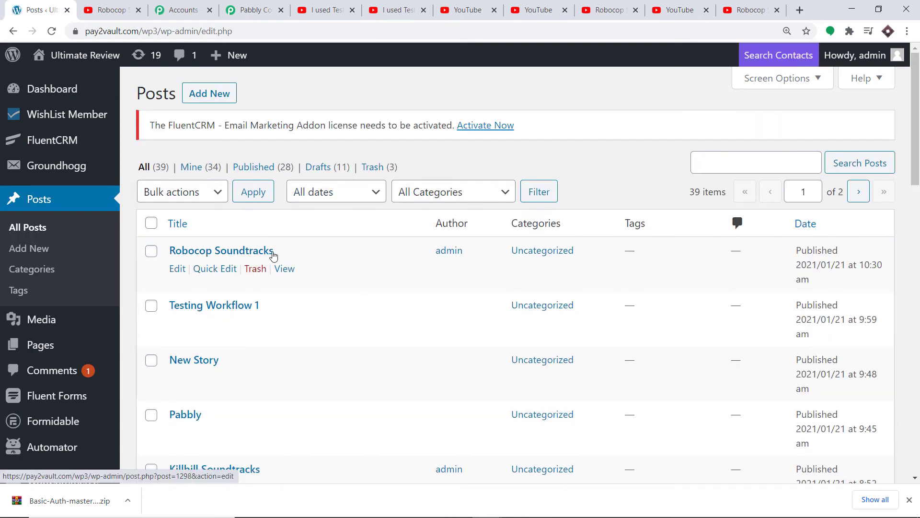
pyautogui.click(285, 269)
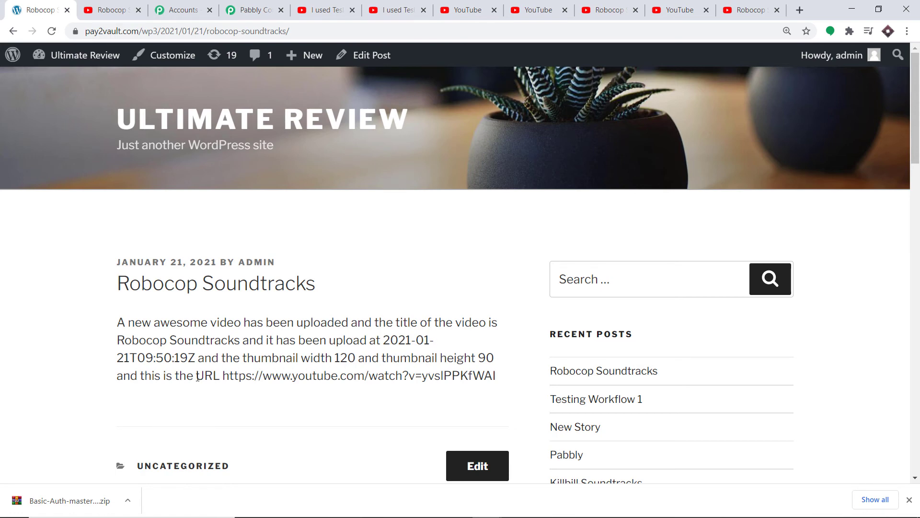
# - Load the post's copied watch URL in a new tab to confirm the Robocop Soundtracks video, then return
pyautogui.moveTo(500, 379); pyautogui.dragTo(222, 377)
pyautogui.rightClick(226, 383)
pyautogui.click(232, 389)
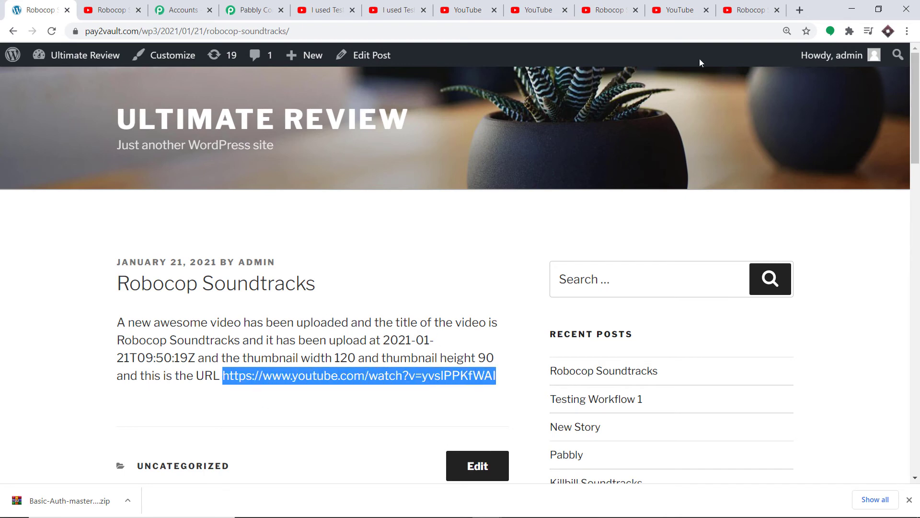
pyautogui.click(800, 12)
pyautogui.hotkey('ctrl', 'v')
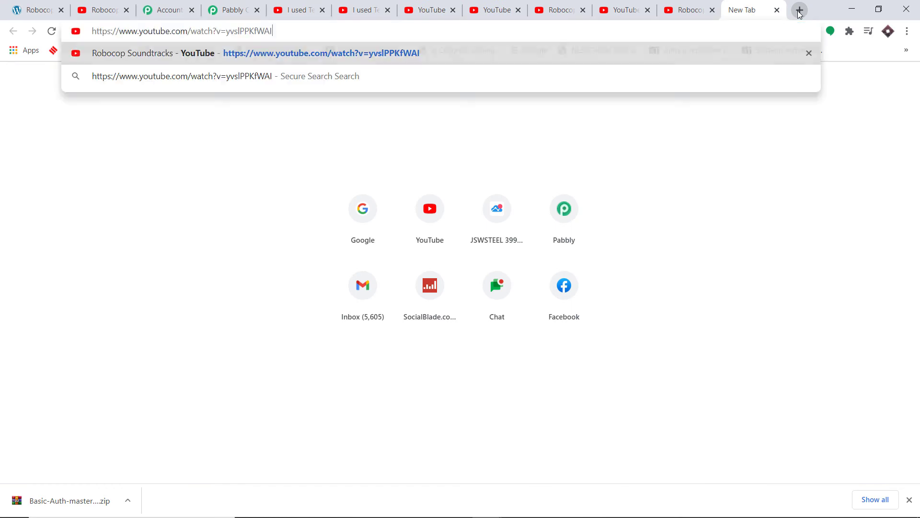
pyautogui.press('Return')
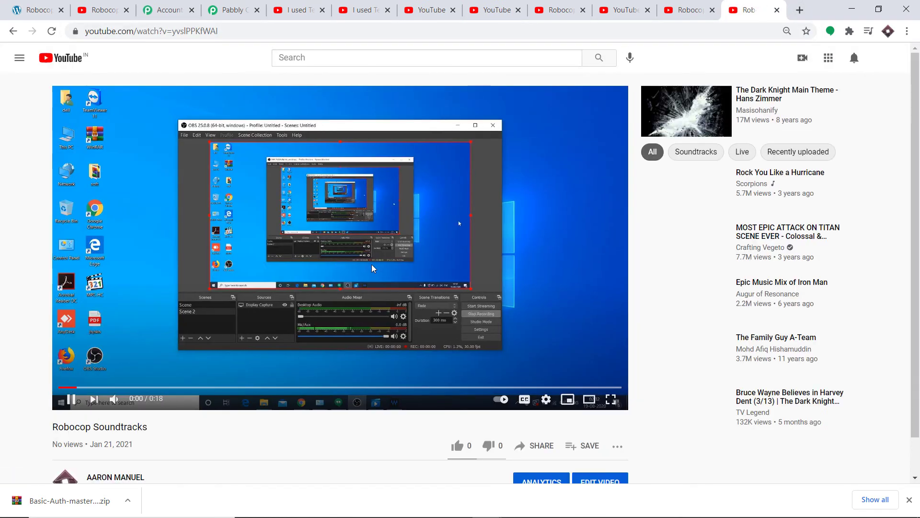
pyautogui.click(33, 10)
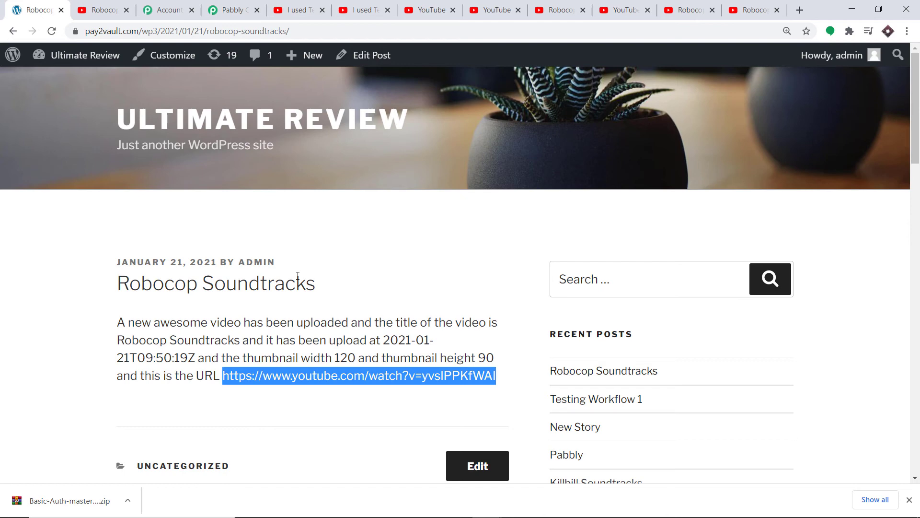
# - Collapse the WordPress Create a Post action and the YouTube trigger, dismissing Chrome's password popup
pyautogui.click(235, 9)
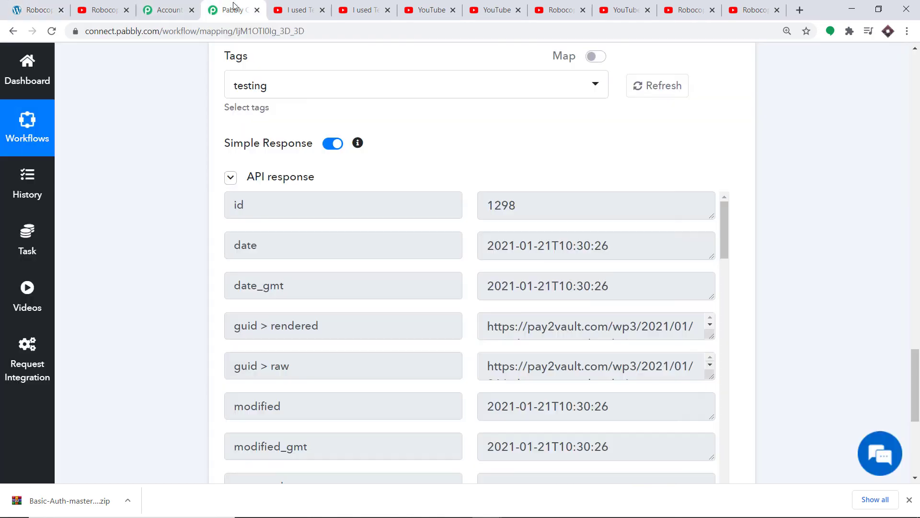
pyautogui.moveTo(915, 373); pyautogui.dragTo(918, 216)
pyautogui.click(602, 267)
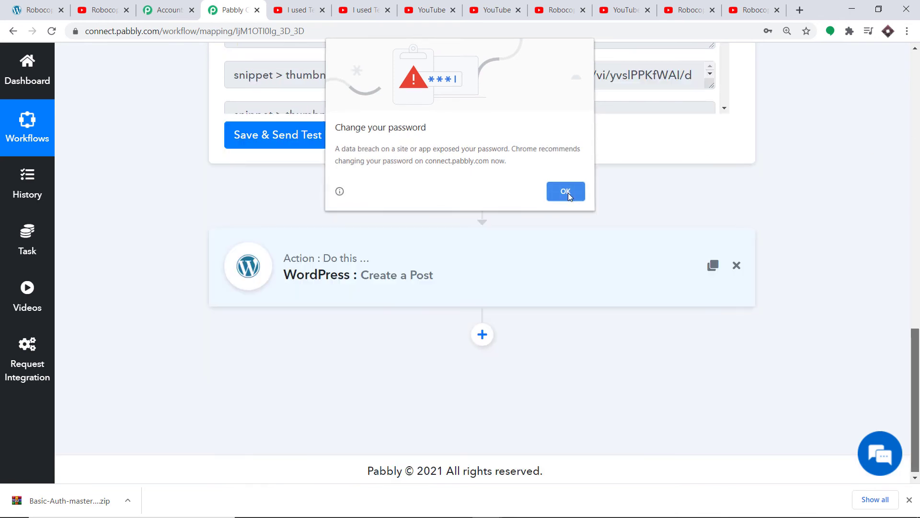
pyautogui.click(568, 192)
pyautogui.scroll(15, 869, 166)
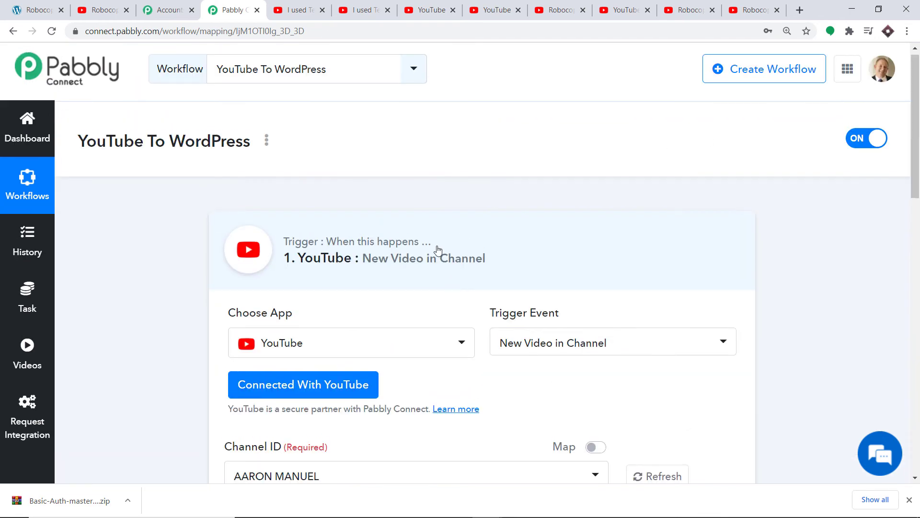
pyautogui.click(438, 249)
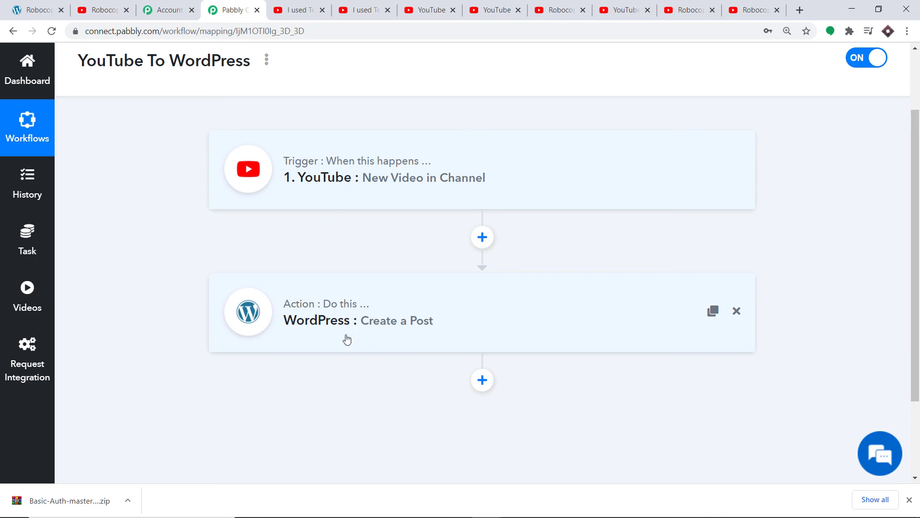
pyautogui.click(111, 9)
pyautogui.click(800, 61)
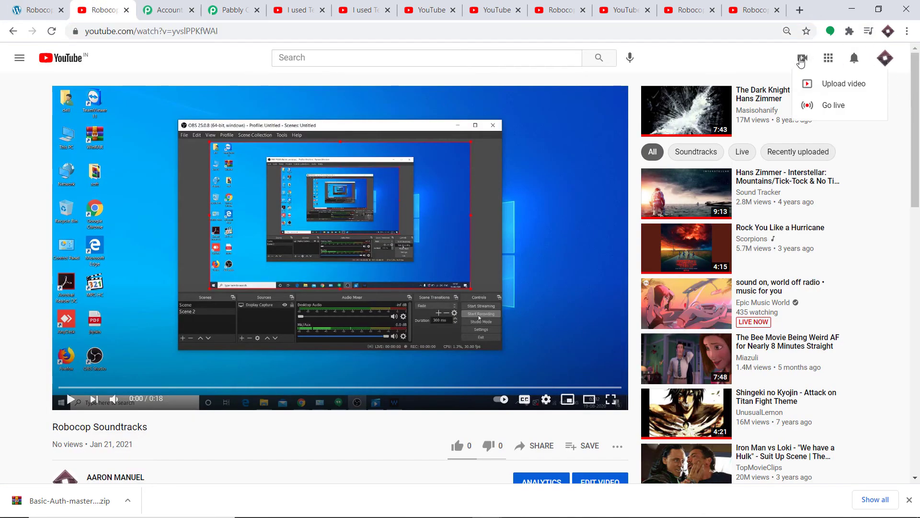
pyautogui.click(821, 83)
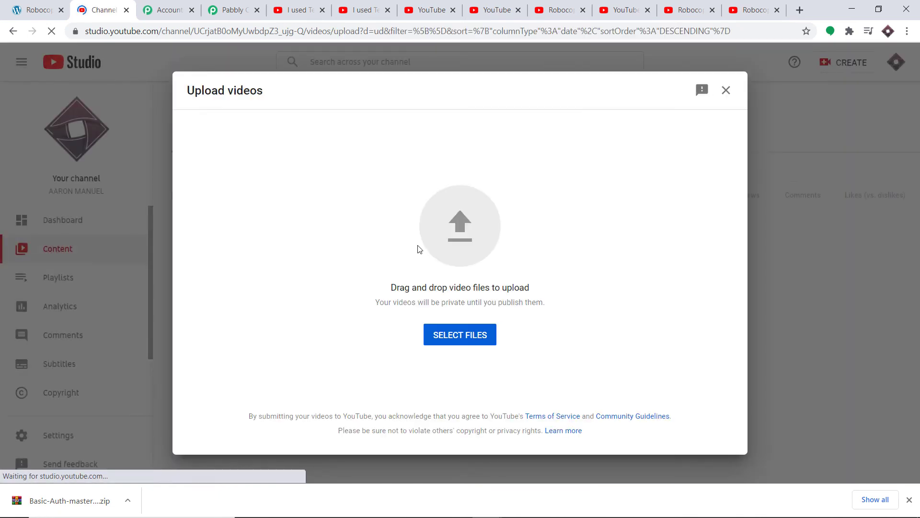
pyautogui.click(469, 237)
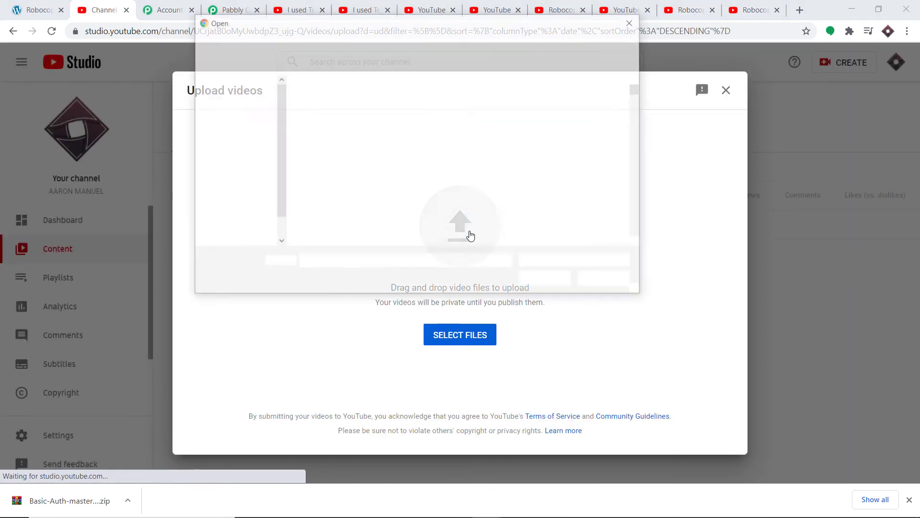
pyautogui.scroll(1, 250, 171)
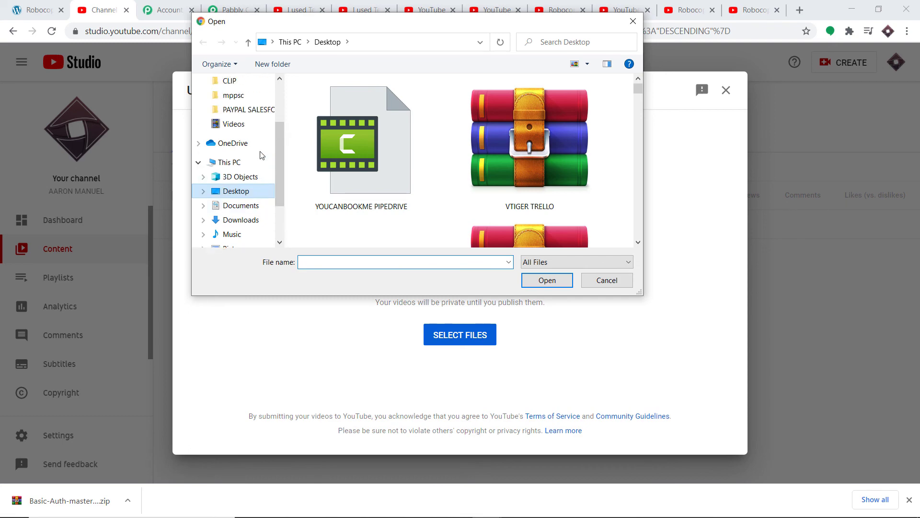
pyautogui.scroll(-1, 246, 213)
pyautogui.scroll(1, 247, 235)
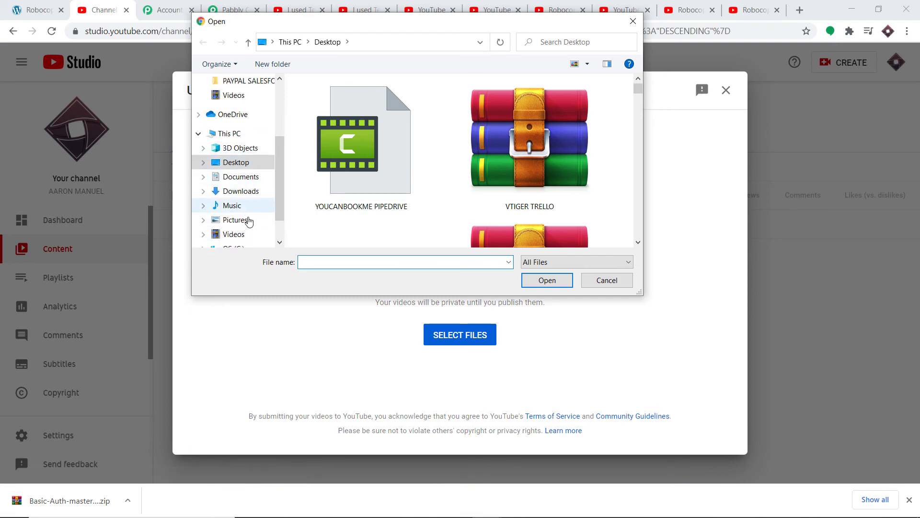
pyautogui.click(252, 233)
pyautogui.scroll(-2, 600, 163)
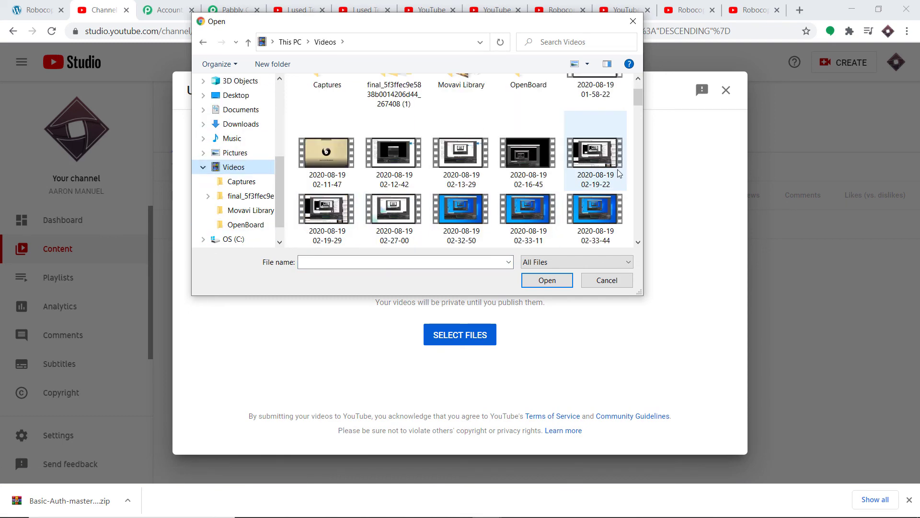
pyautogui.scroll(-1, 624, 170)
pyautogui.click(462, 209)
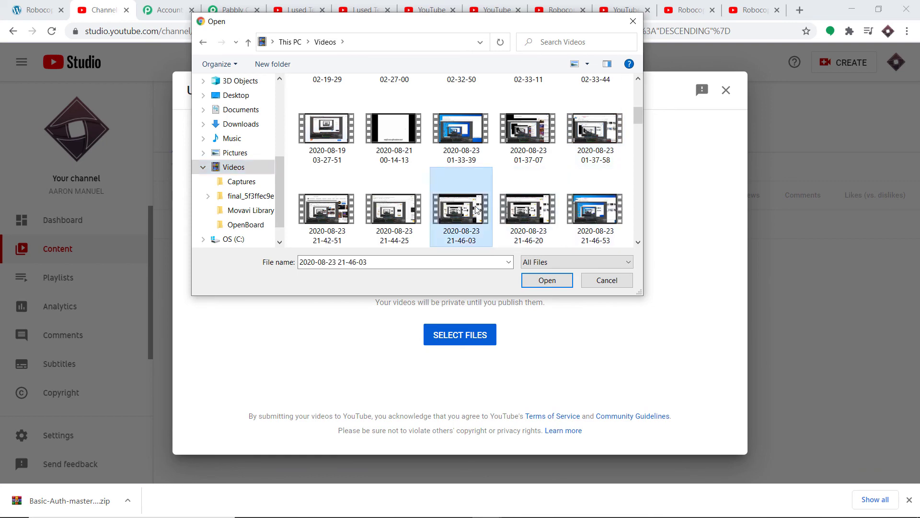
pyautogui.click(547, 280)
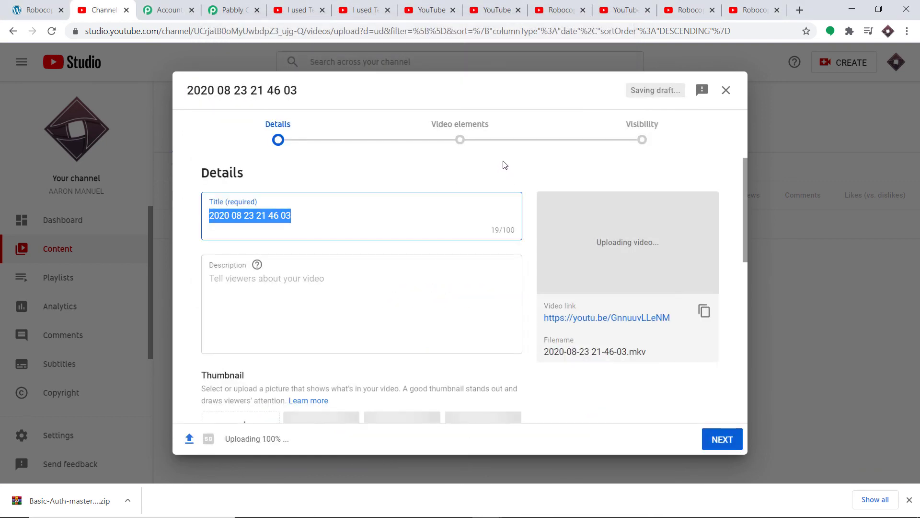
# - Retitle the upload 'Pokemon Songs' and mark it as not made for kids
pyautogui.click(302, 215)
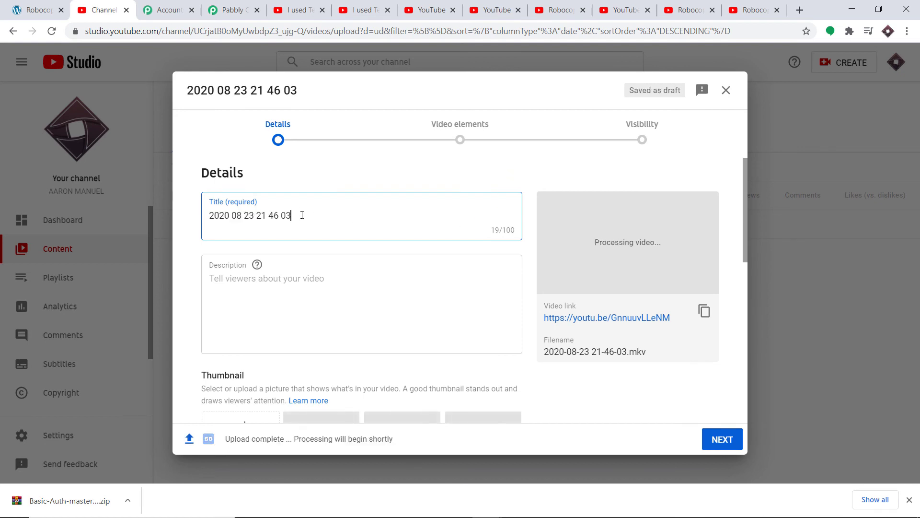
pyautogui.press('BackSpace')
pyautogui.press('BackSpace')
pyautogui.press('BackSpace')
pyautogui.press('BackSpace')
pyautogui.press('BackSpace')
pyautogui.press('BackSpace')
pyautogui.press('BackSpace')
pyautogui.press('BackSpace')
pyautogui.press('BackSpace')
pyautogui.press('BackSpace')
pyautogui.press('BackSpace')
pyautogui.press('BackSpace')
pyautogui.press('BackSpace')
pyautogui.press('BackSpace')
pyautogui.press('BackSpace')
pyautogui.press('BackSpace')
pyautogui.press('BackSpace')
pyautogui.press('BackSpace')
pyautogui.press('BackSpace')
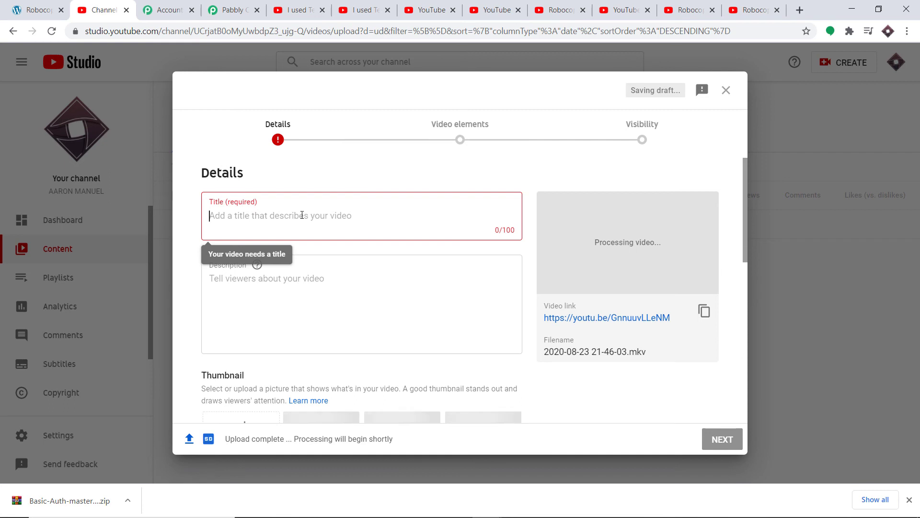
pyautogui.write('Pokemo')
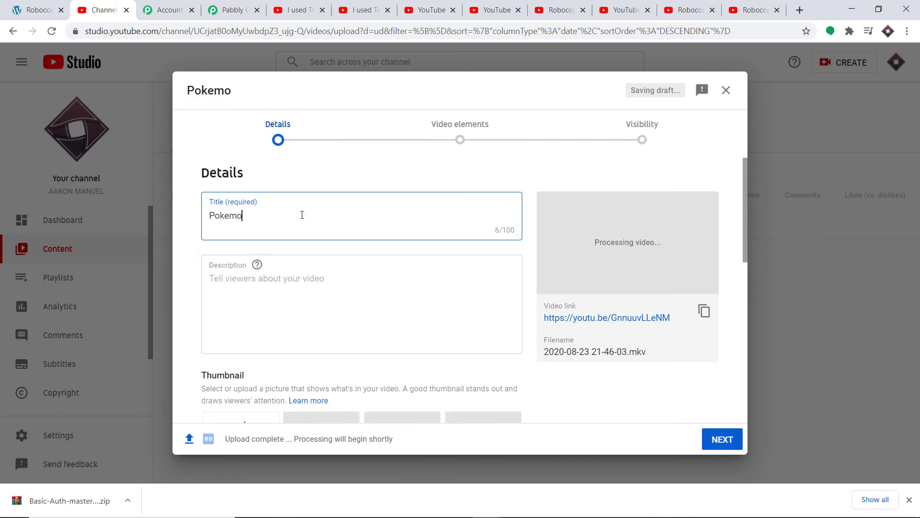
pyautogui.write('n Songs')
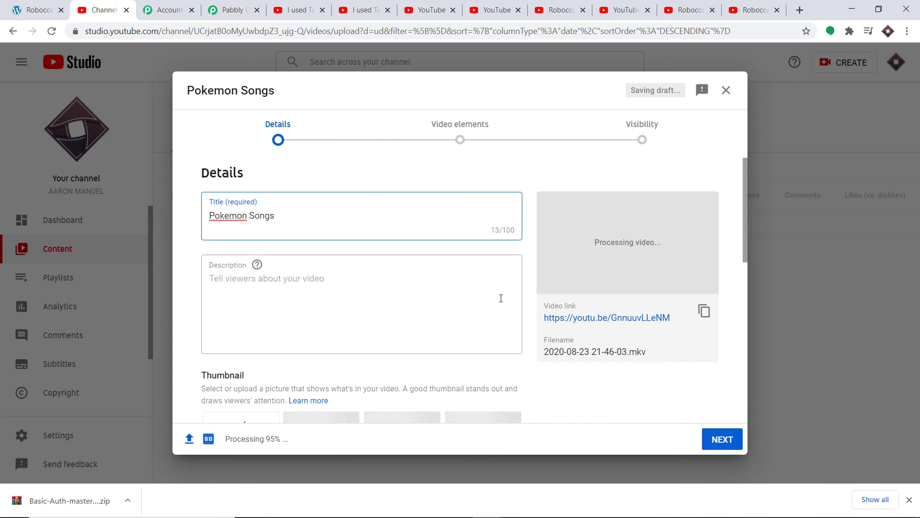
pyautogui.click(722, 443)
pyautogui.click(207, 339)
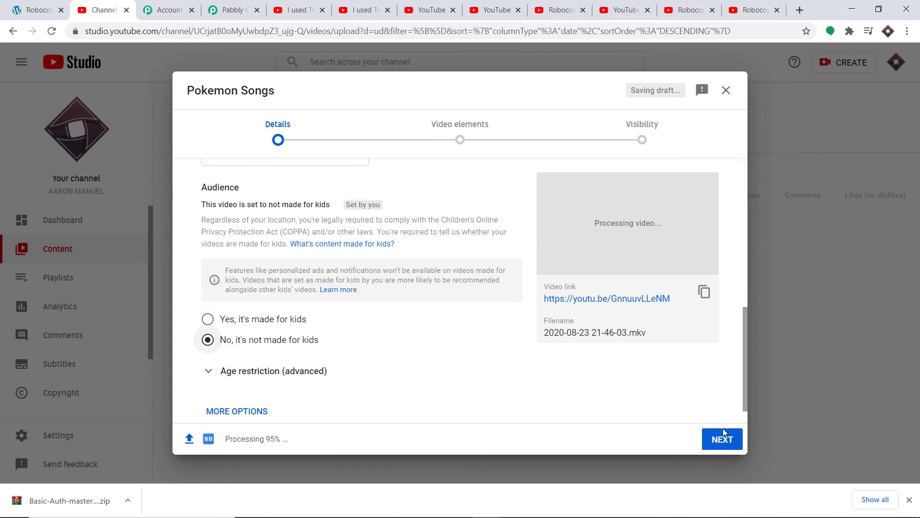
pyautogui.click(723, 436)
# - Publish the video as Public, check its watch page, then return to the WordPress post
pyautogui.click(720, 437)
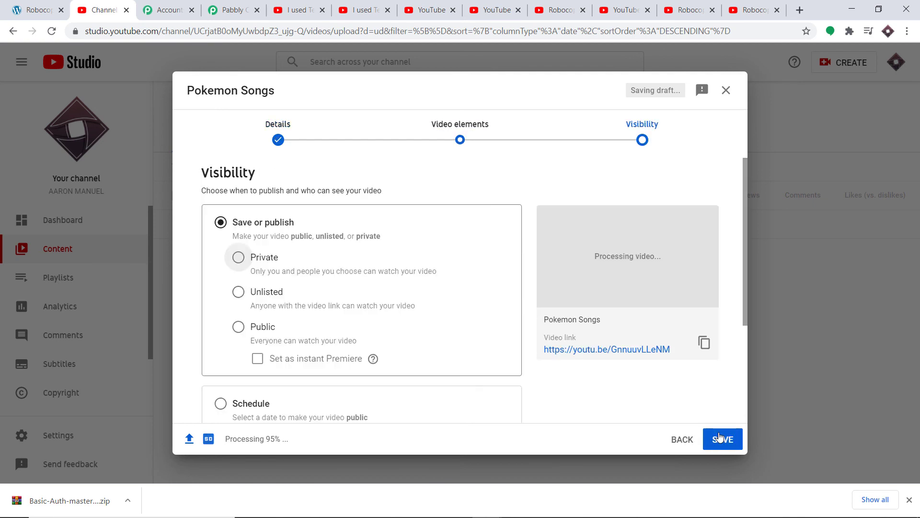
pyautogui.click(238, 326)
pyautogui.click(728, 440)
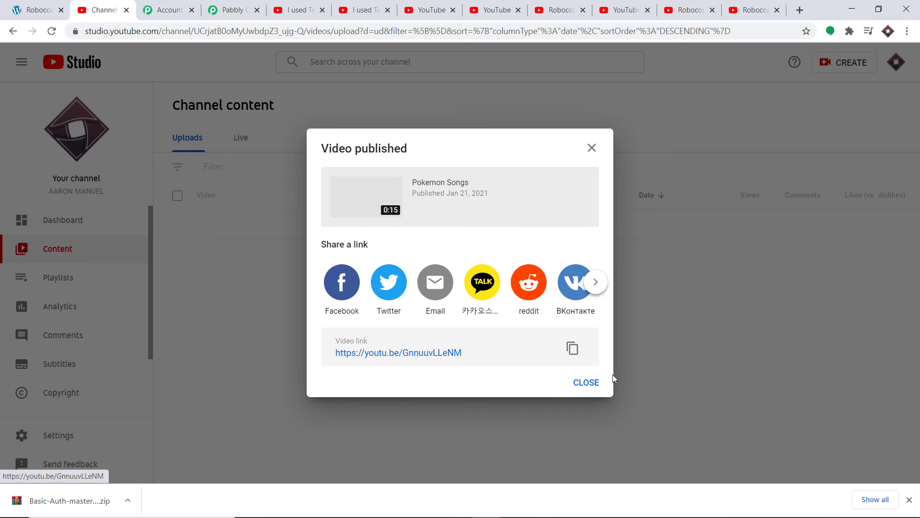
pyautogui.click(434, 356)
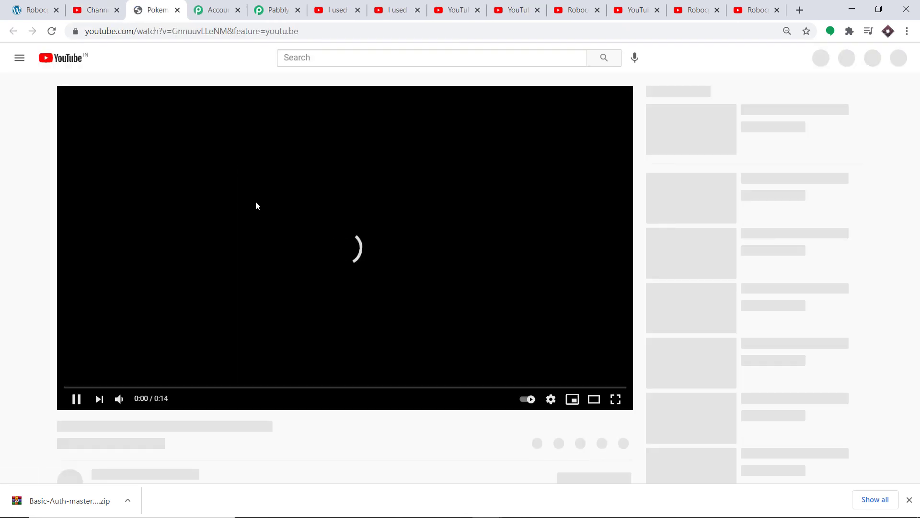
pyautogui.click(165, 184)
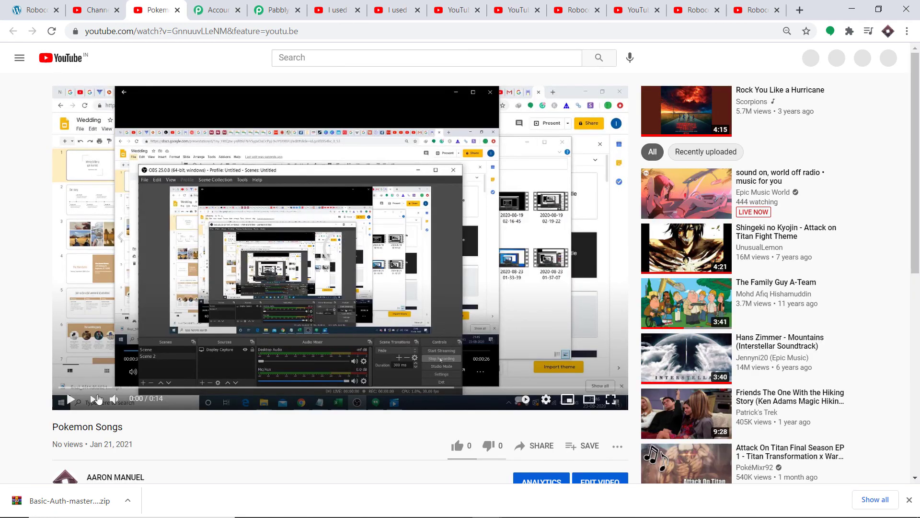
pyautogui.click(47, 10)
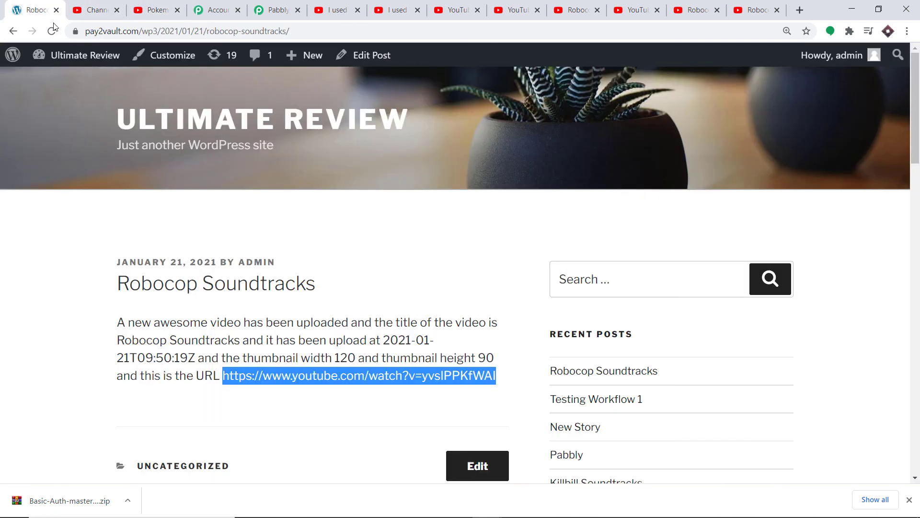
# - Go to the WordPress admin's All Posts list and view the new Pokemon Songs post
pyautogui.moveTo(35, 55)
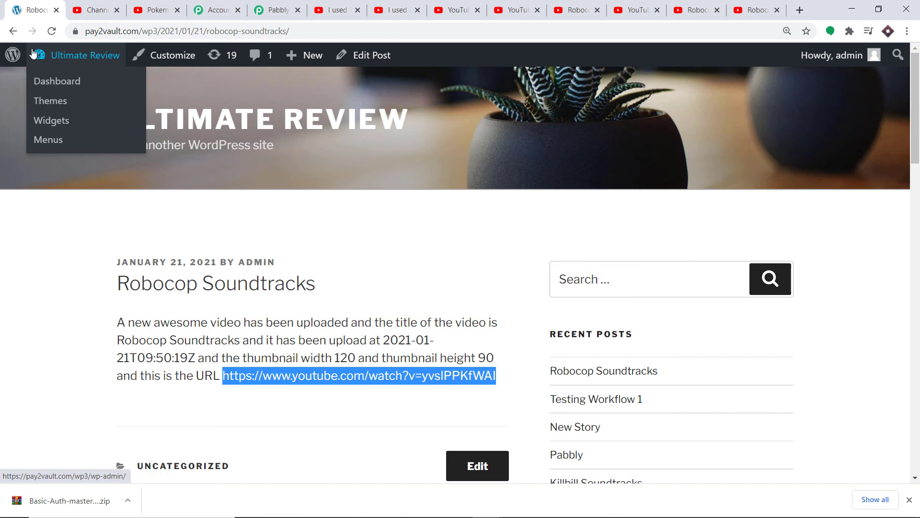
pyautogui.click(45, 80)
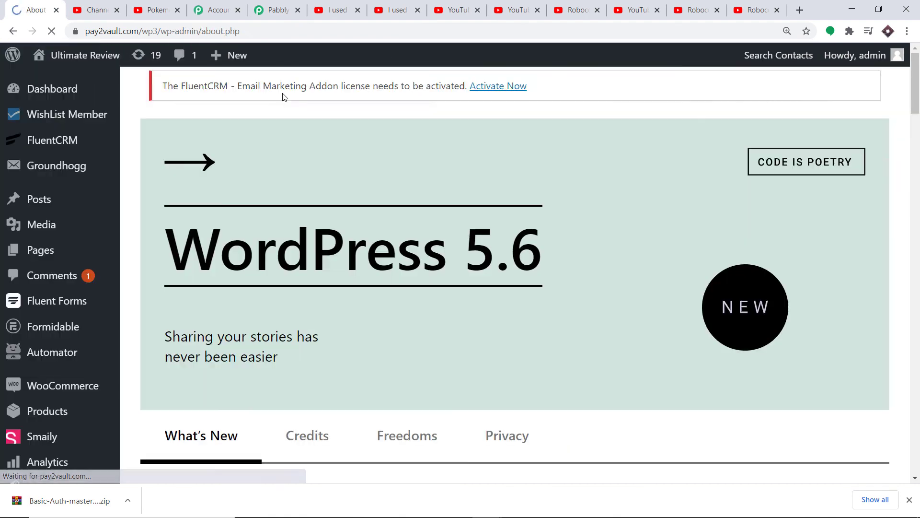
pyautogui.moveTo(48, 204)
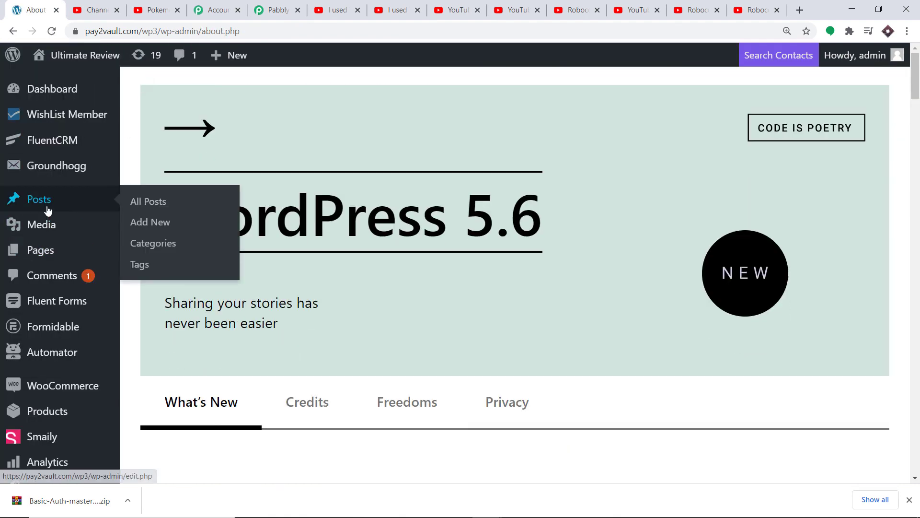
pyautogui.click(159, 211)
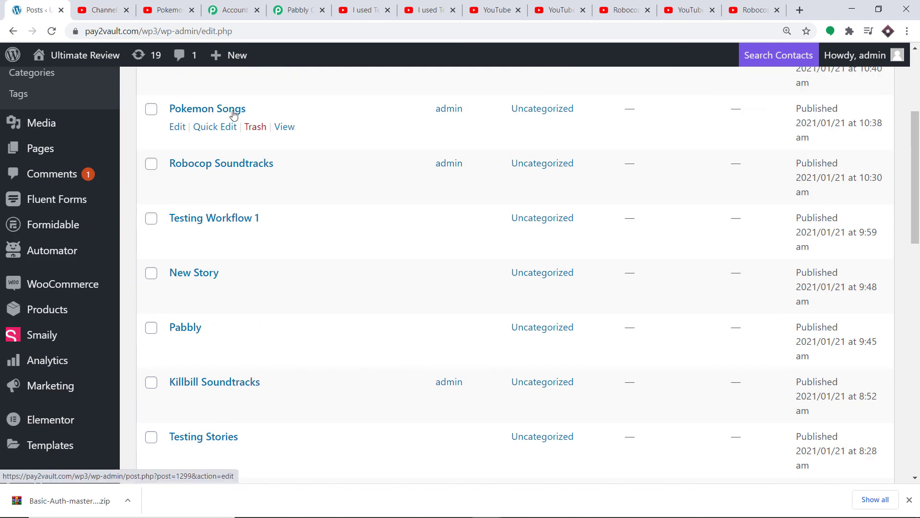
pyautogui.click(283, 127)
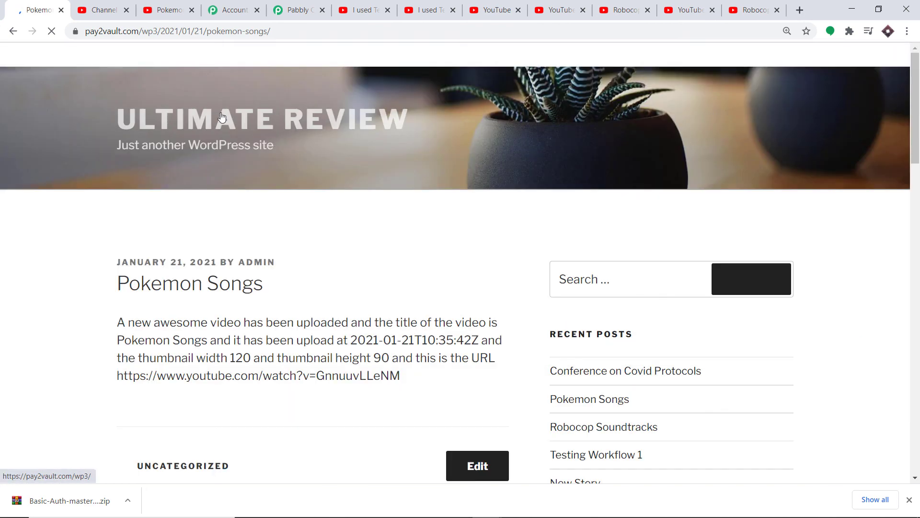
# - Load the Pokemon Songs post's copied YouTube URL in a new tab, then return to the post
pyautogui.scroll(-1, 277, 195)
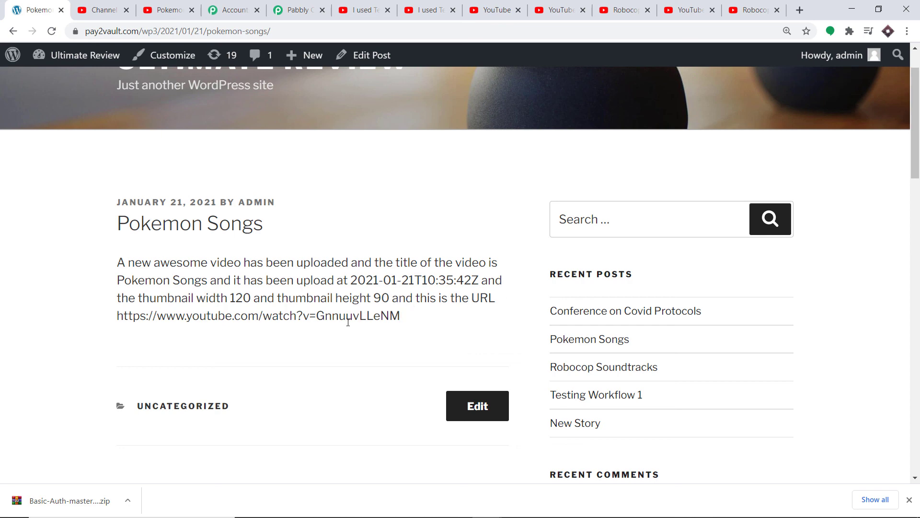
pyautogui.moveTo(416, 310); pyautogui.dragTo(134, 316)
pyautogui.rightClick(135, 316)
pyautogui.click(154, 323)
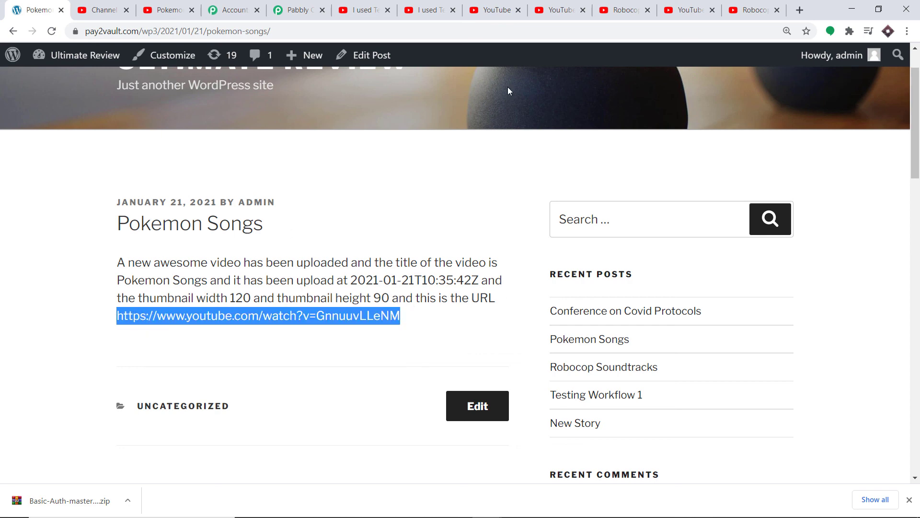
pyautogui.click(804, 15)
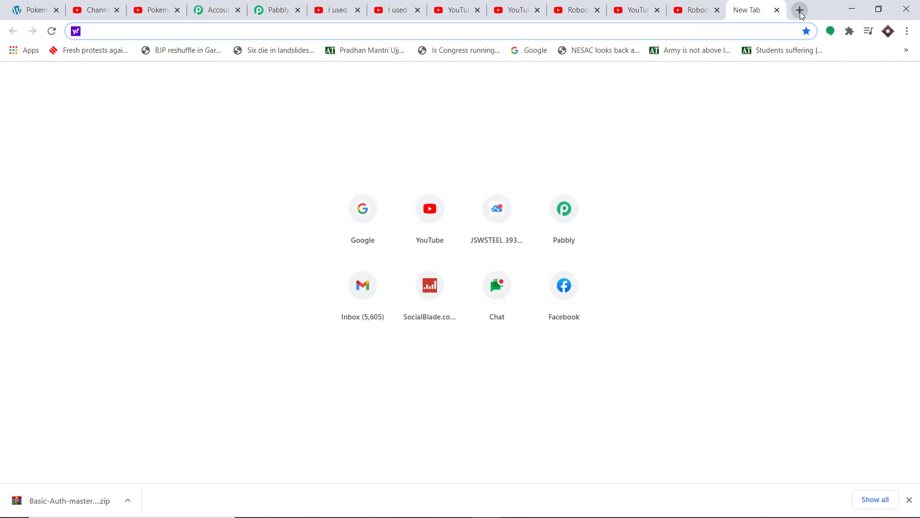
pyautogui.hotkey('ctrl', 'v')
pyautogui.press('Return')
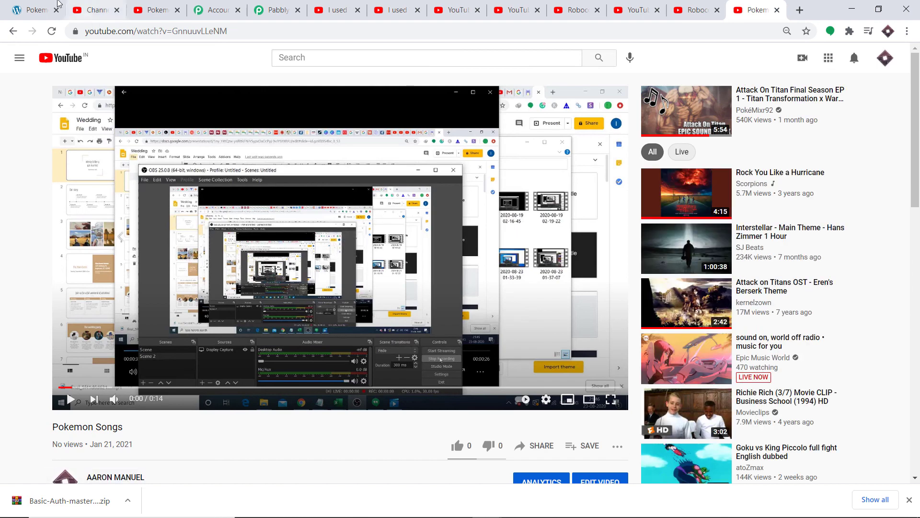
pyautogui.hotkey('ctrl', '1')
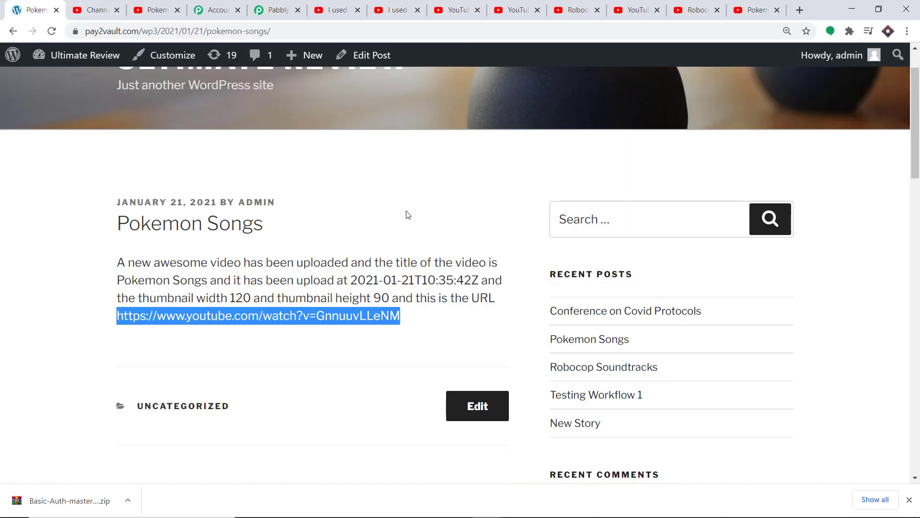